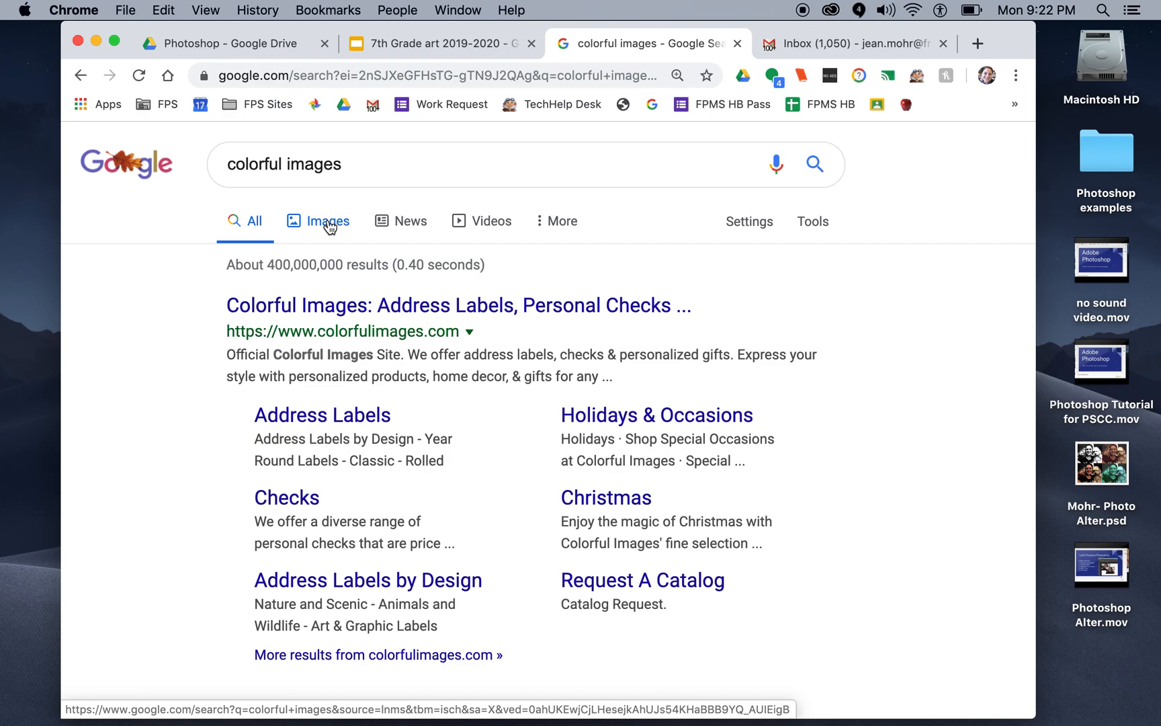
# Step: Show the image results for the "colorful images" search and browse through them
pyautogui.click(329, 227)
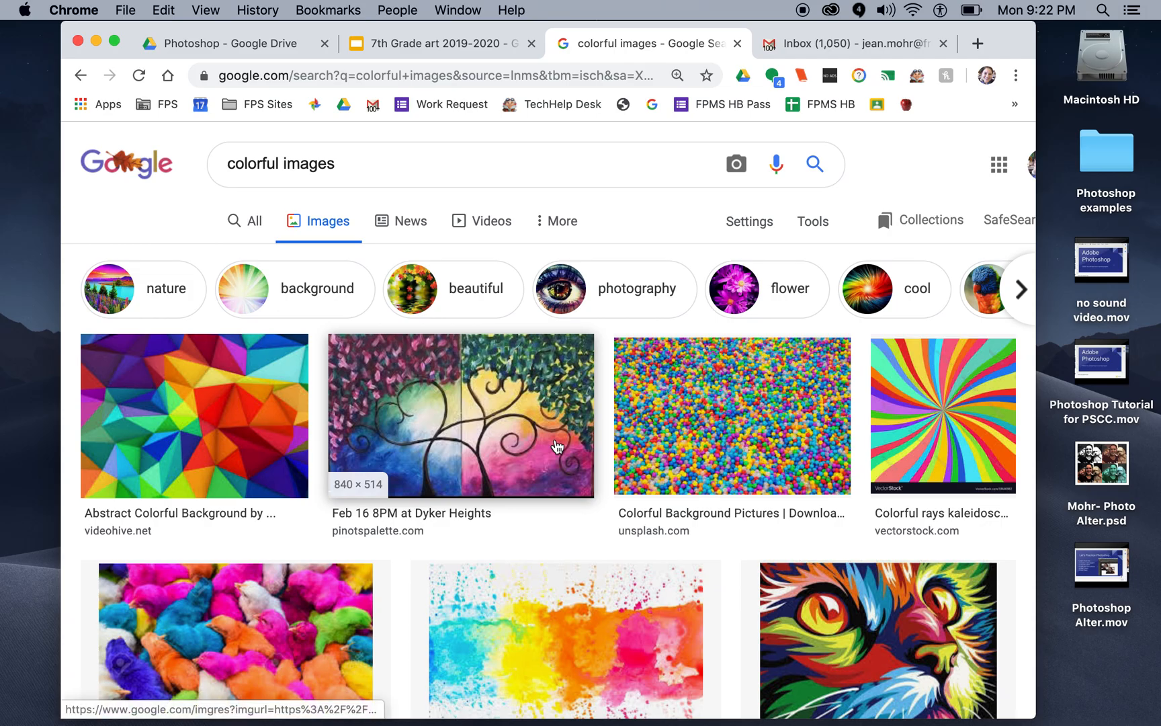
pyautogui.scroll(-3, 557, 446)
pyautogui.scroll(-9, 557, 446)
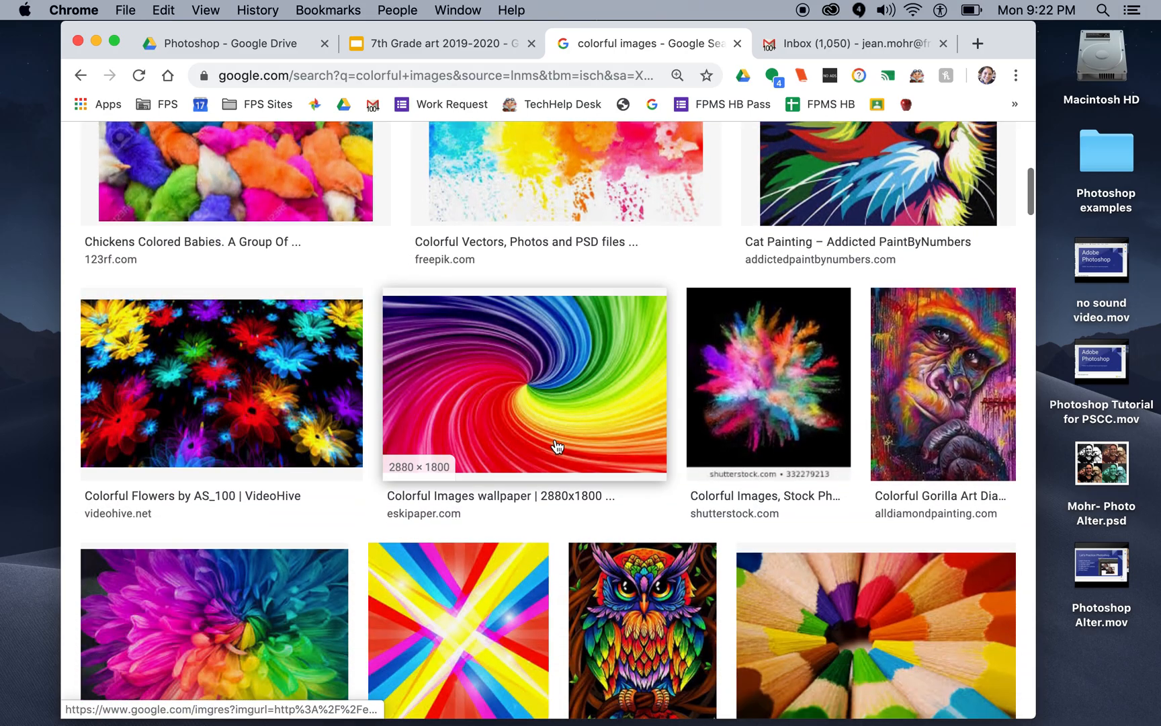
pyautogui.scroll(-13, 555, 439)
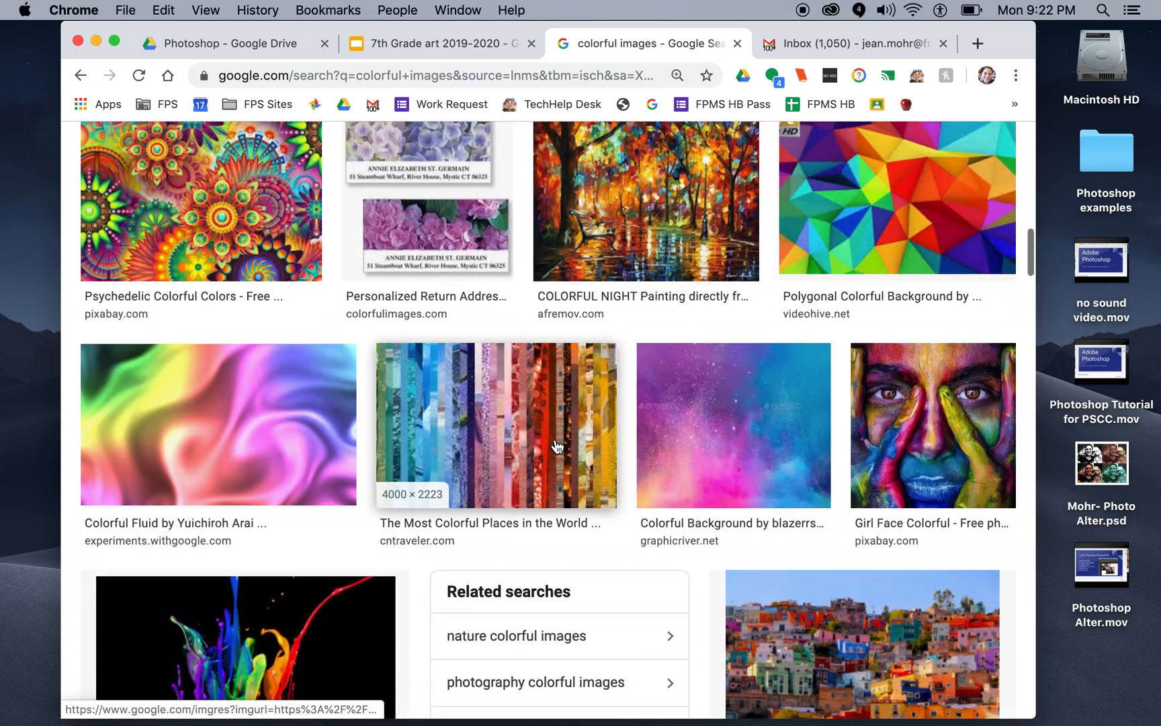
pyautogui.scroll(-2, 555, 439)
pyautogui.scroll(20, 555, 439)
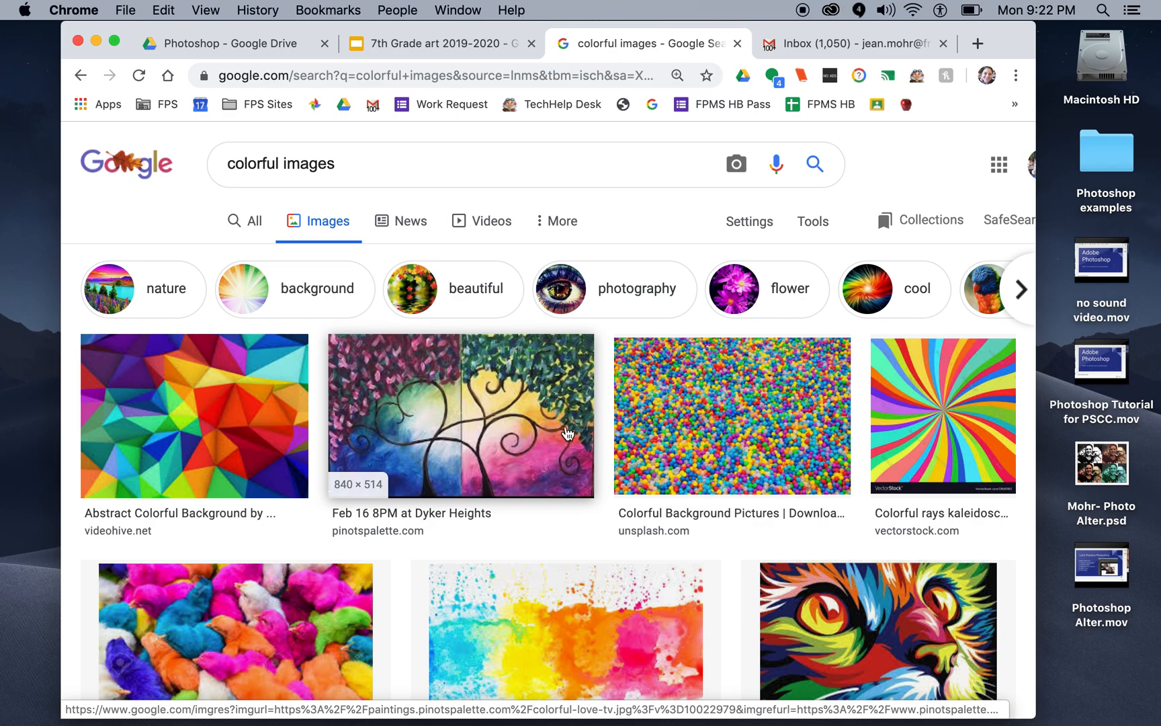
# Step: Open the advanced image search for "colorful images" and set the image size to Larger than 640×480
pyautogui.click(746, 229)
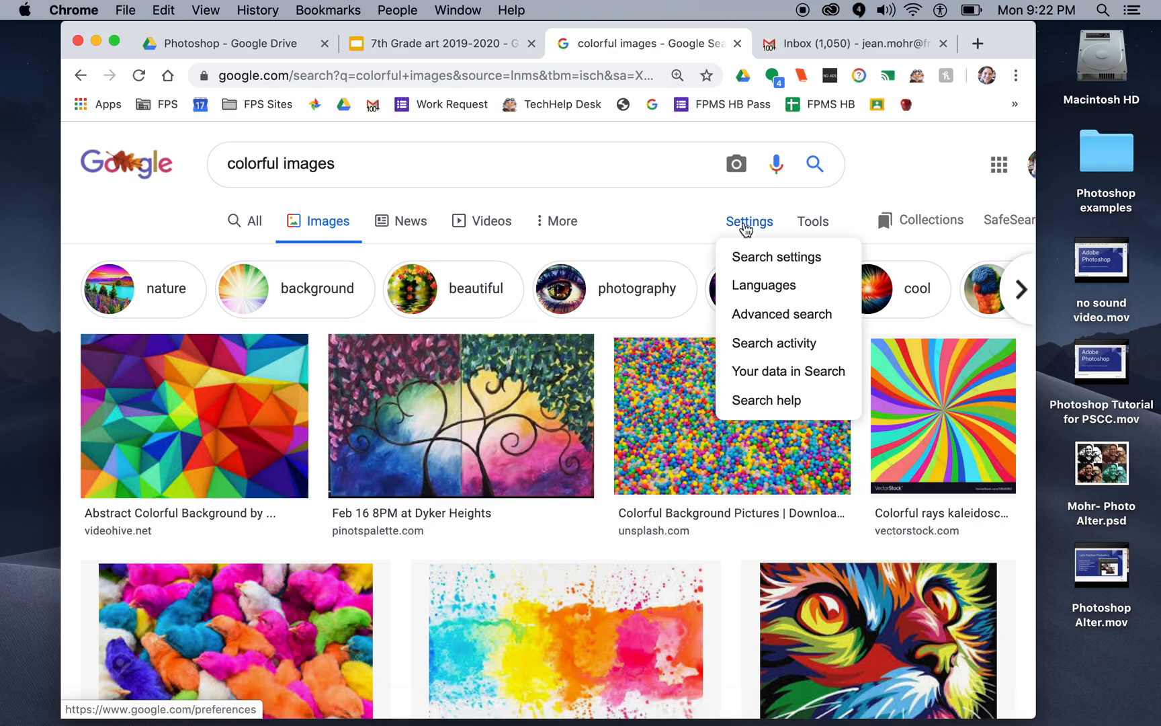
pyautogui.click(765, 320)
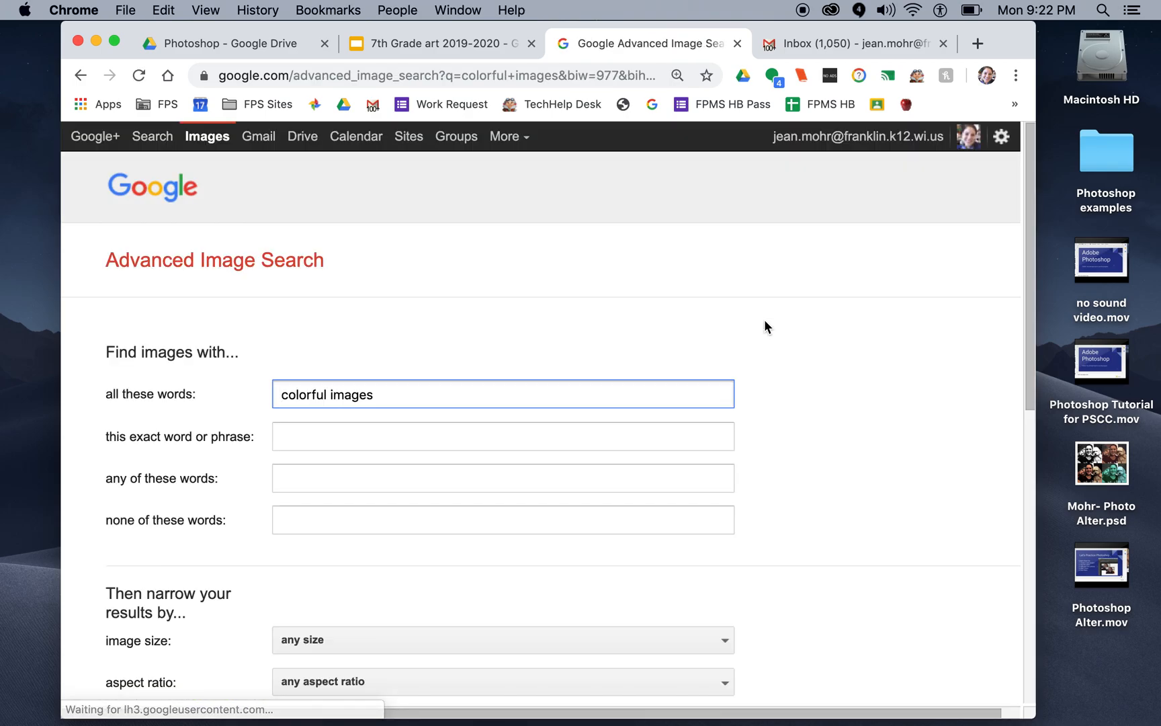
pyautogui.scroll(-3, 764, 326)
pyautogui.scroll(-1, 765, 321)
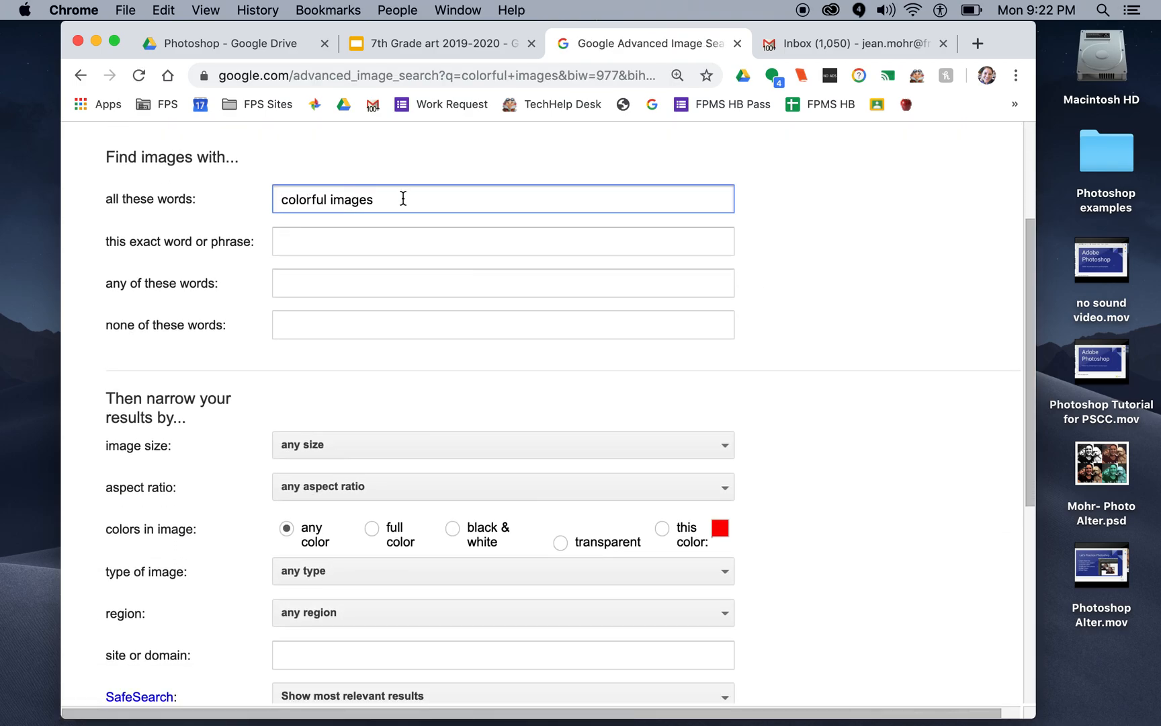
pyautogui.scroll(-4, 457, 359)
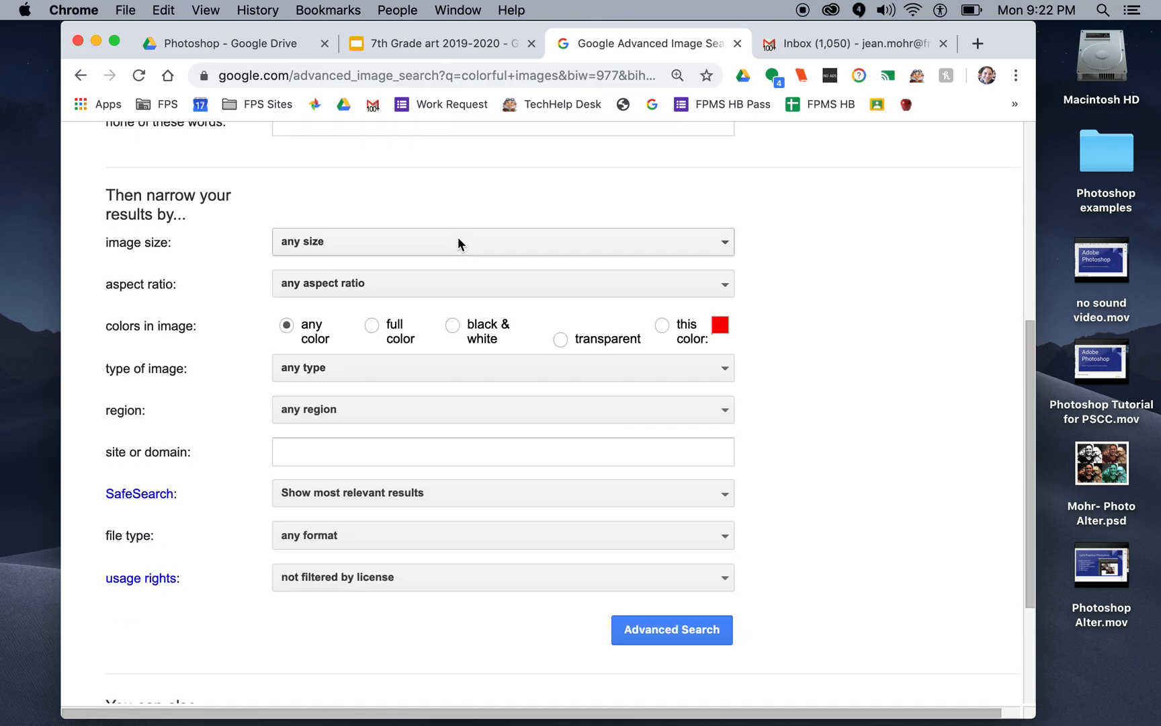
pyautogui.click(458, 243)
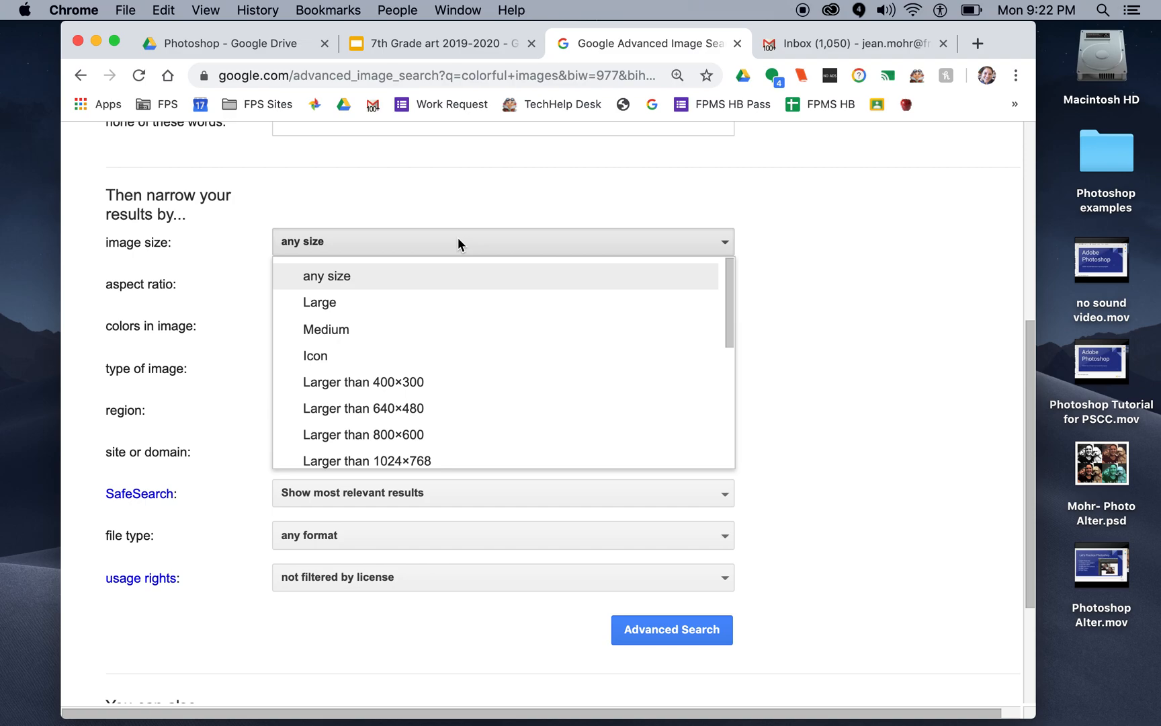
pyautogui.click(447, 416)
# Step: Set the usage rights to "free to use share or modify" and run the advanced search
pyautogui.scroll(-3, 446, 408)
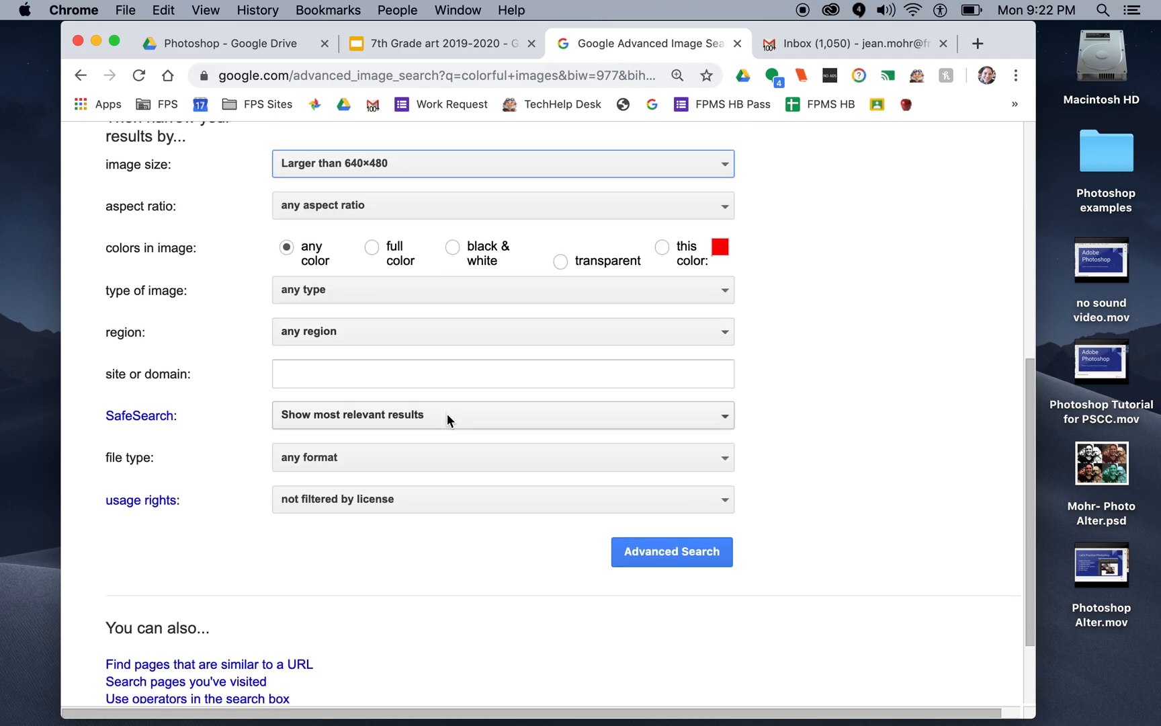
pyautogui.click(436, 503)
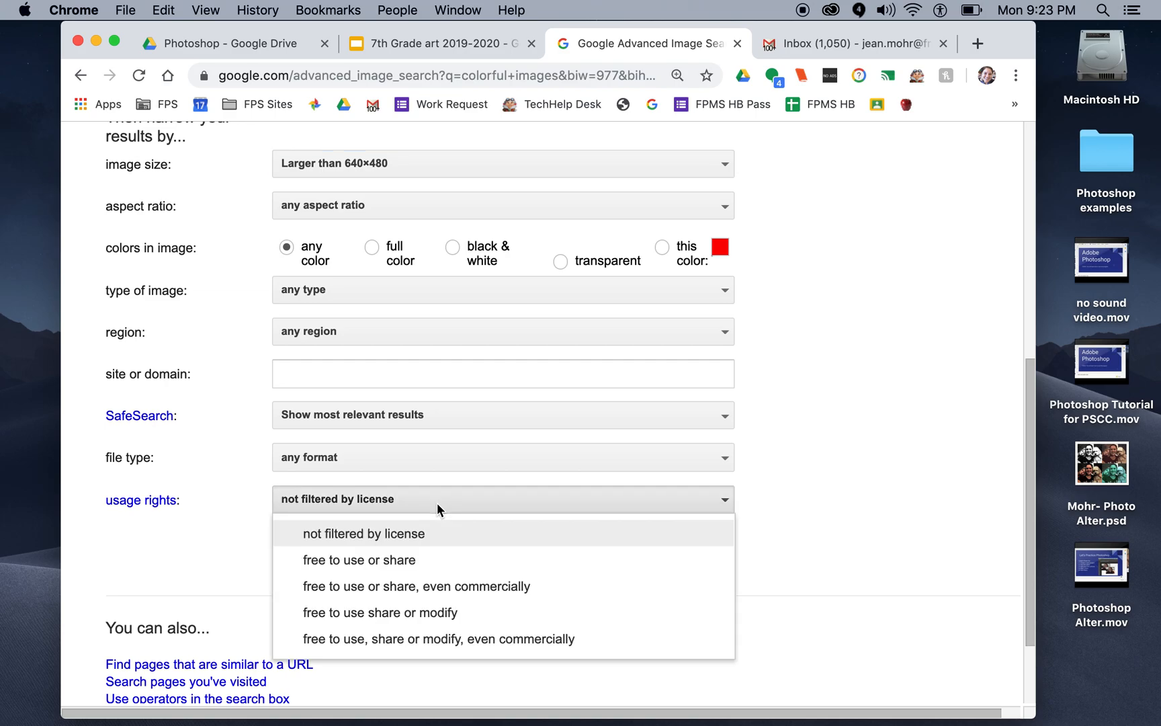
pyautogui.click(422, 614)
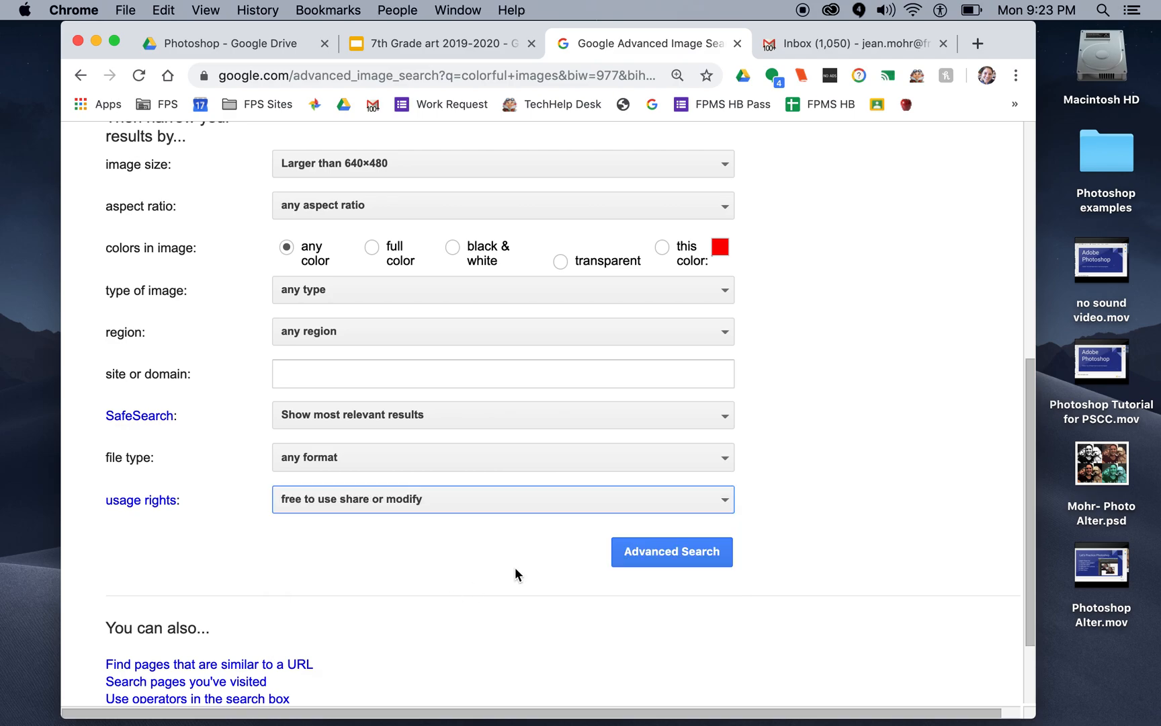
pyautogui.click(637, 553)
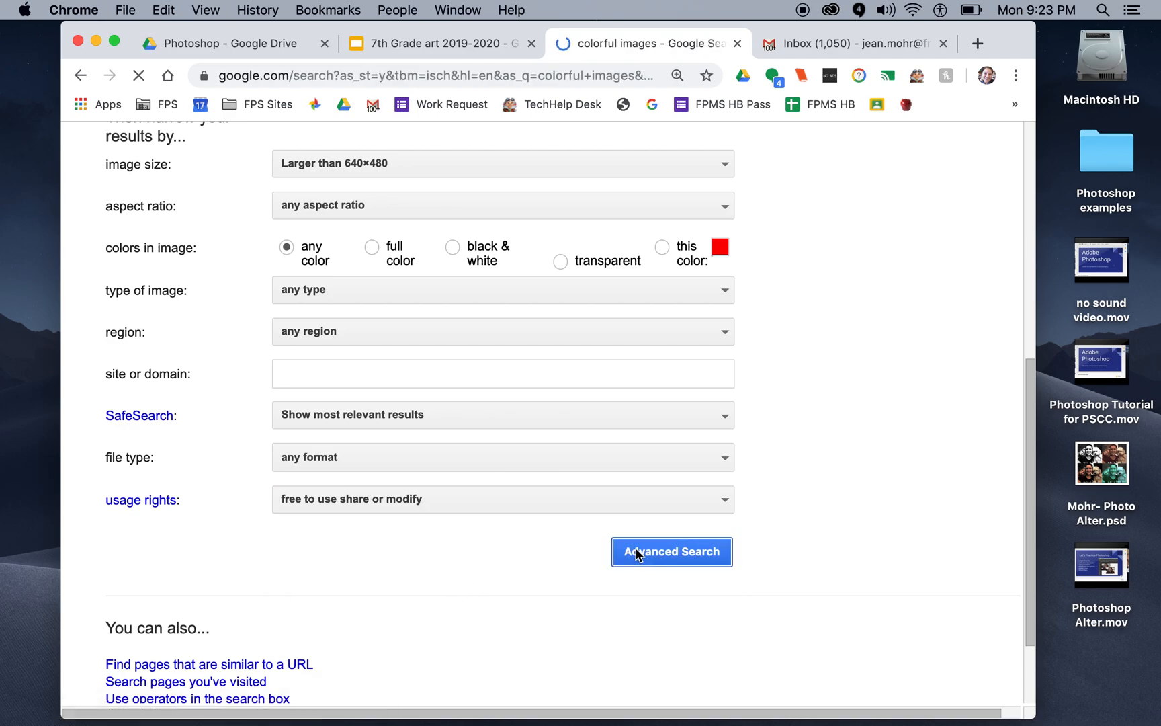
# Step: Look through the license-filtered image results for a colorful picture suited to the project
pyautogui.scroll(-5, 637, 554)
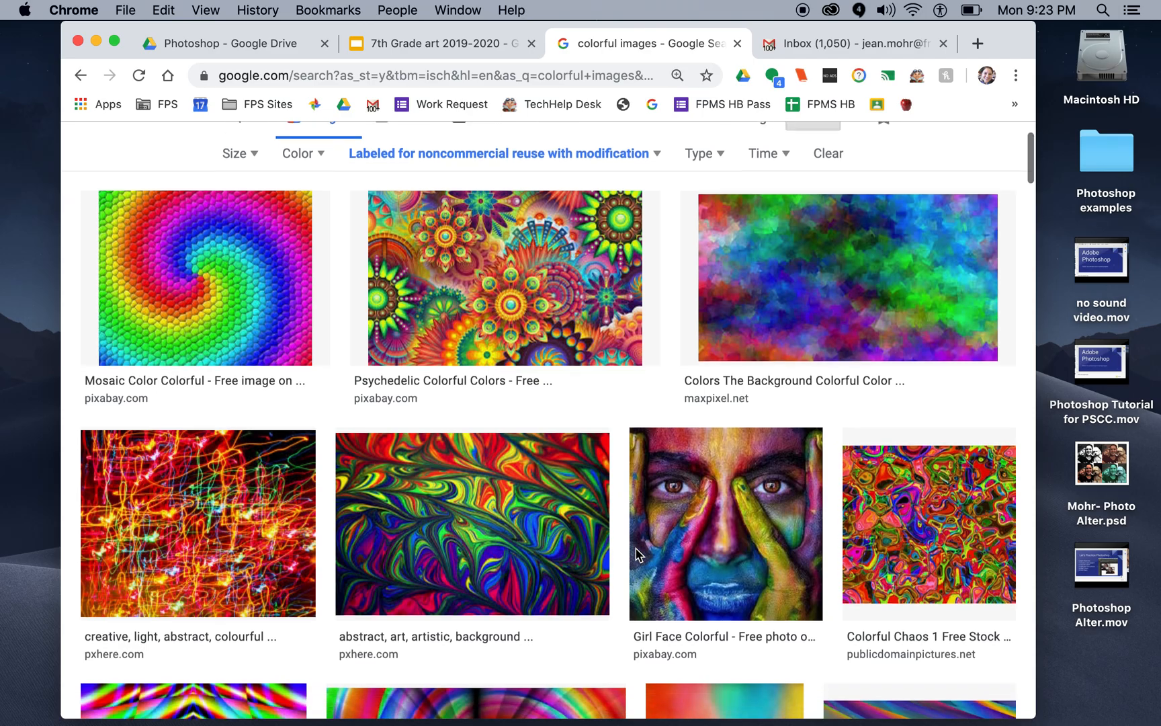
pyautogui.scroll(-4, 635, 548)
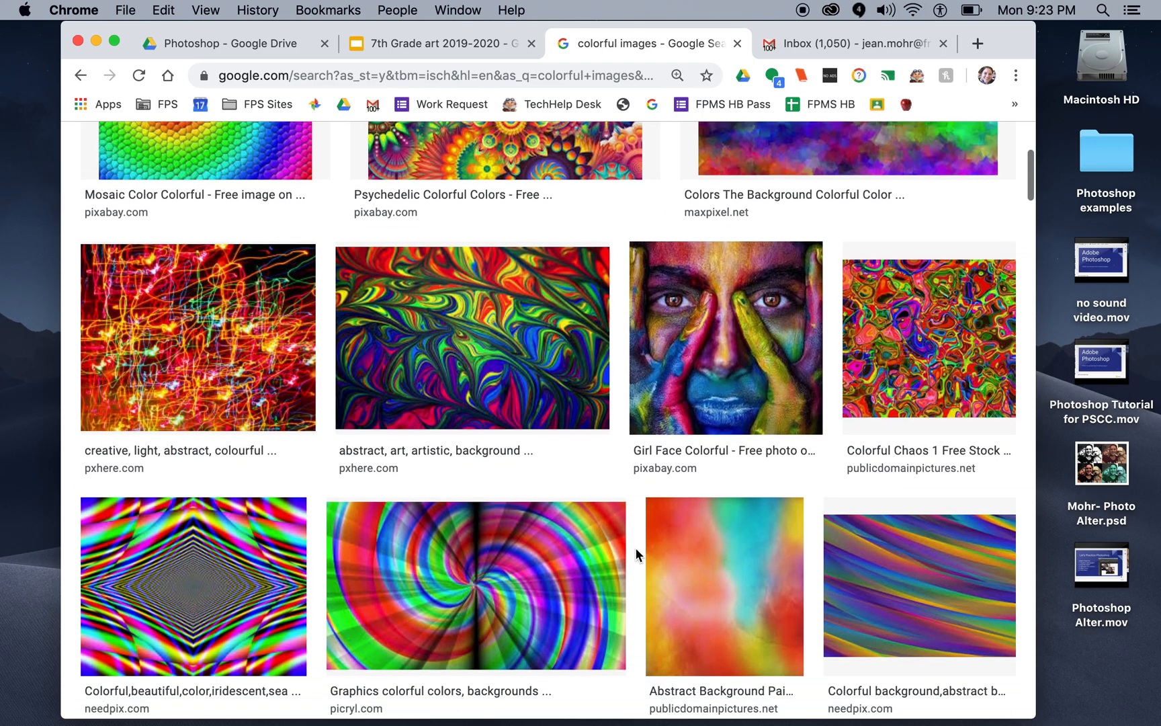
pyautogui.scroll(-8, 635, 547)
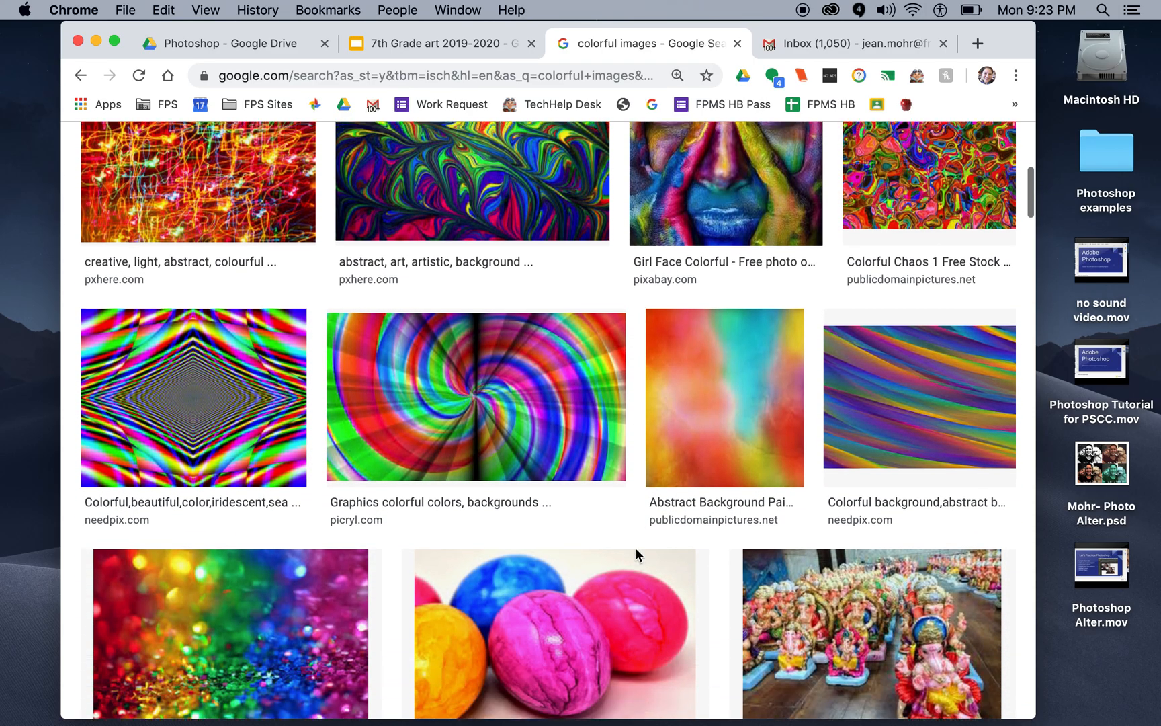
pyautogui.scroll(-6, 635, 547)
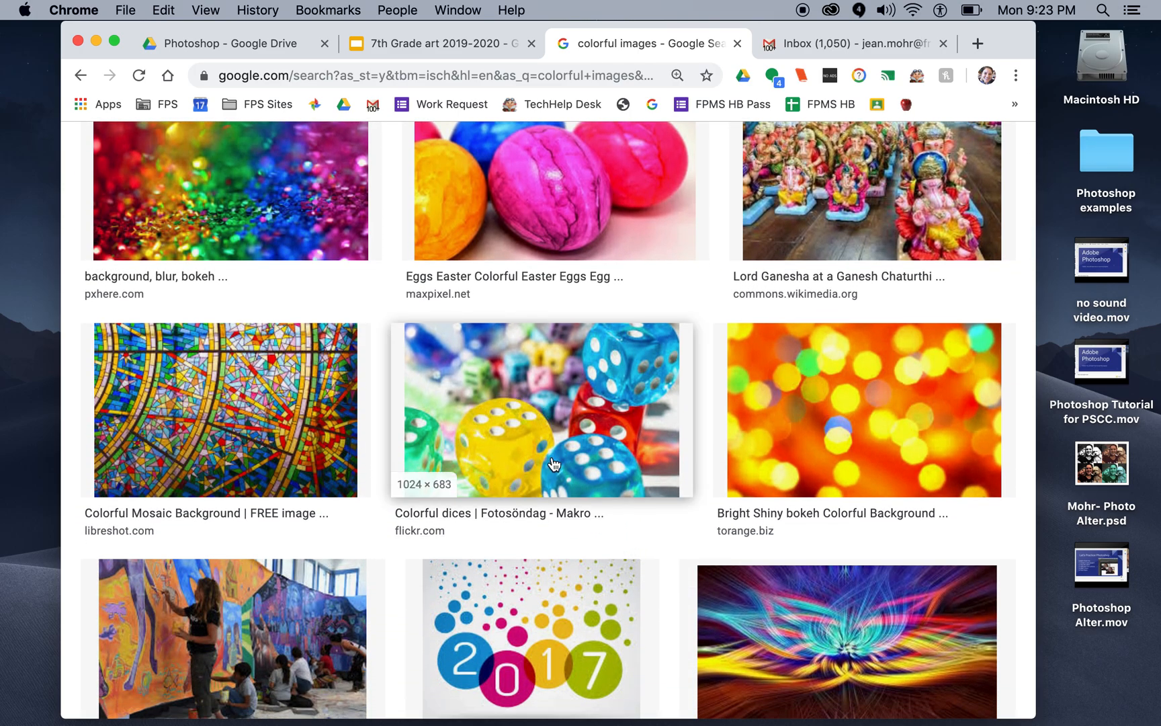
pyautogui.scroll(-3, 540, 464)
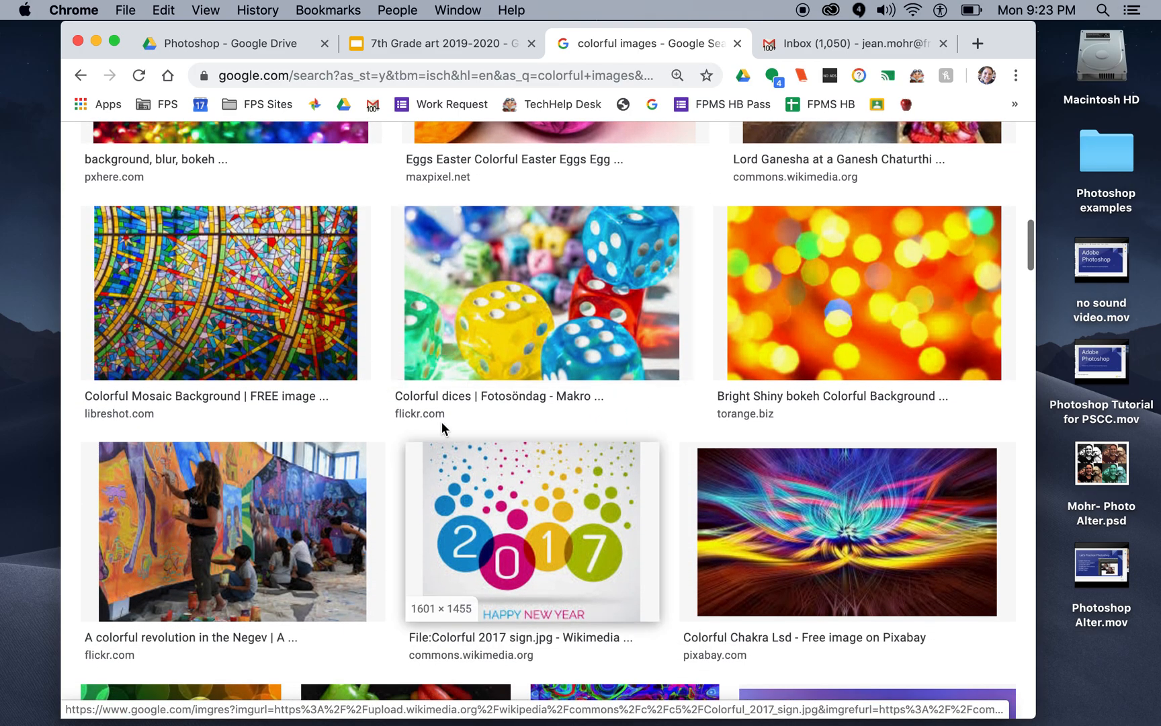
pyautogui.scroll(-7, 322, 327)
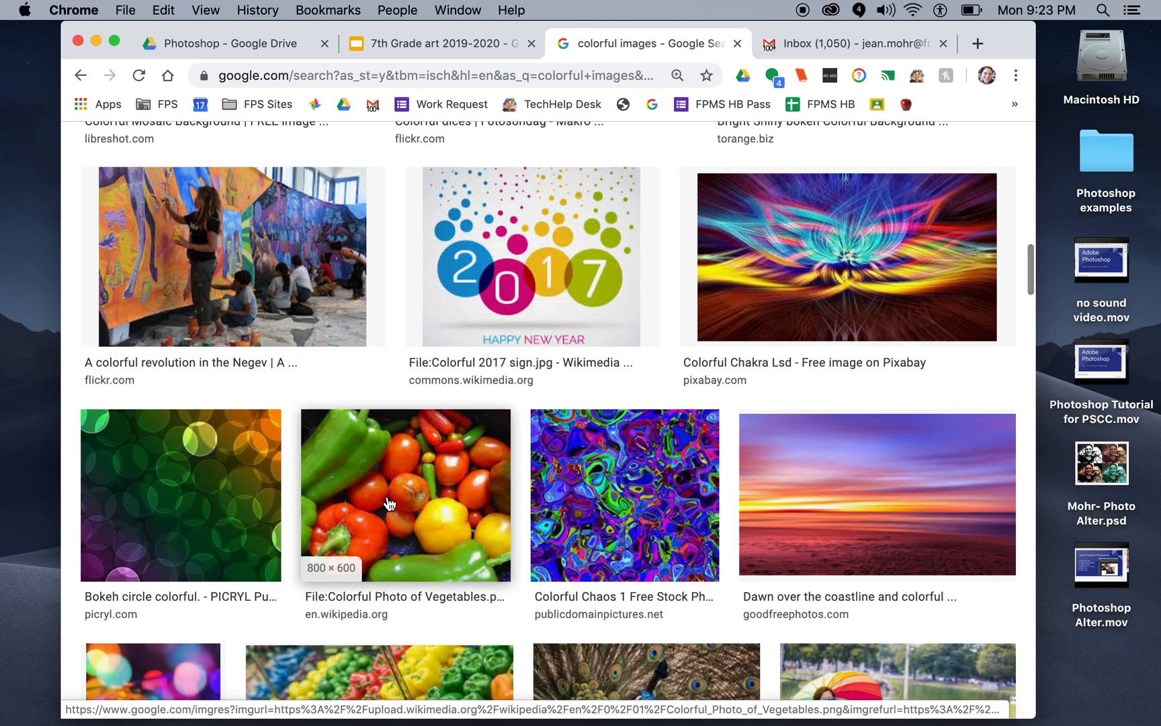
pyautogui.scroll(-5, 389, 494)
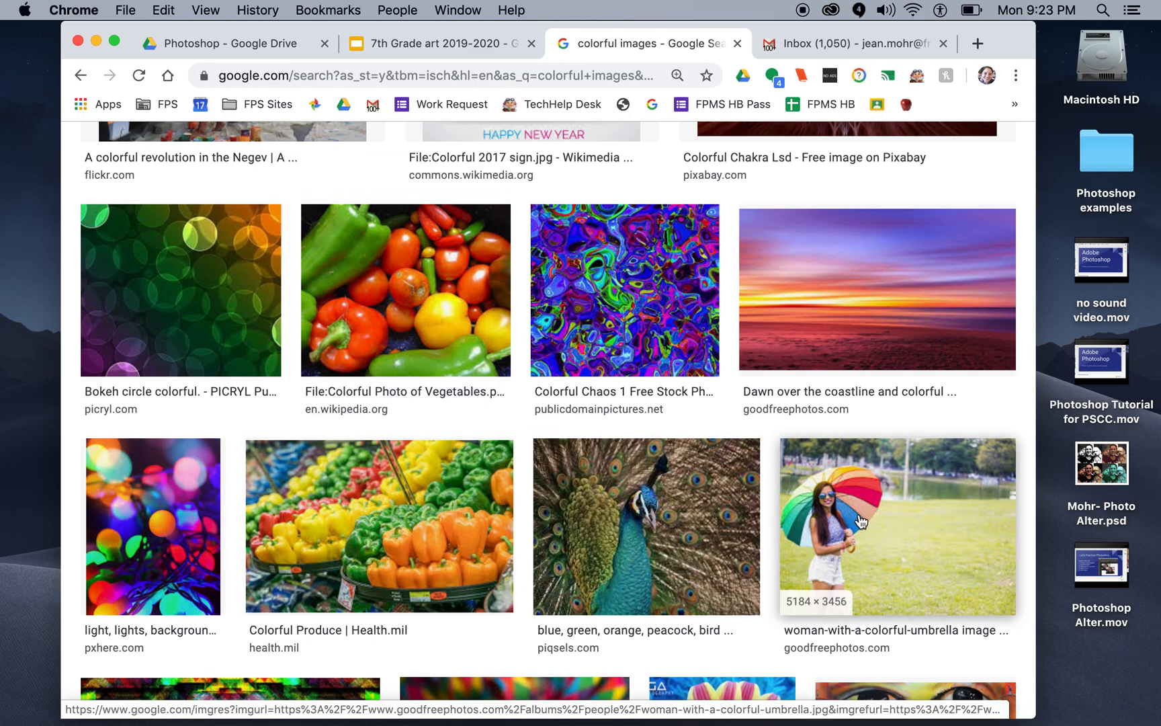
pyautogui.scroll(-3, 860, 521)
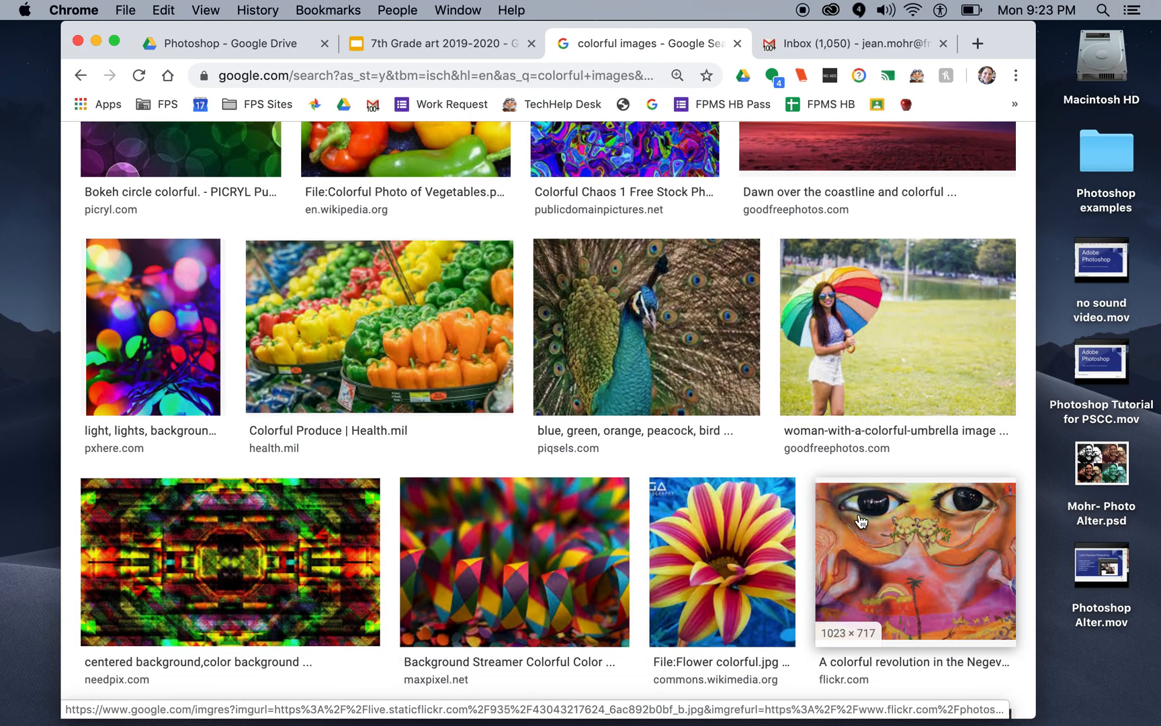
pyautogui.scroll(20, 861, 521)
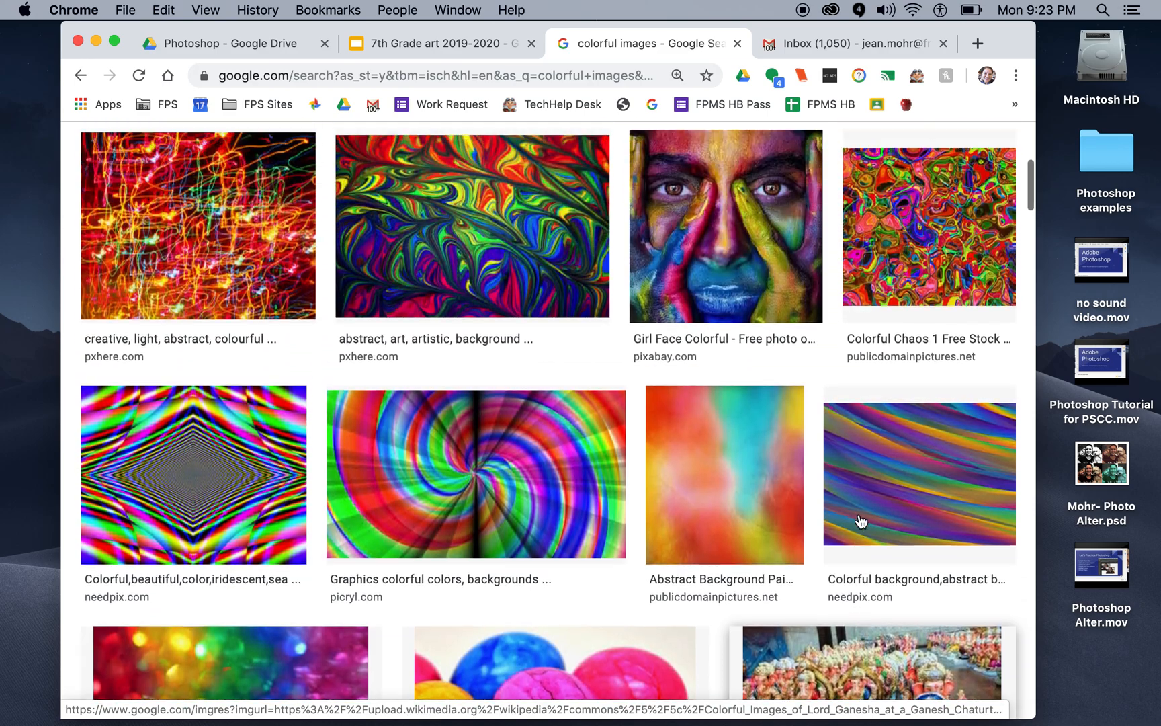
pyautogui.scroll(3, 861, 521)
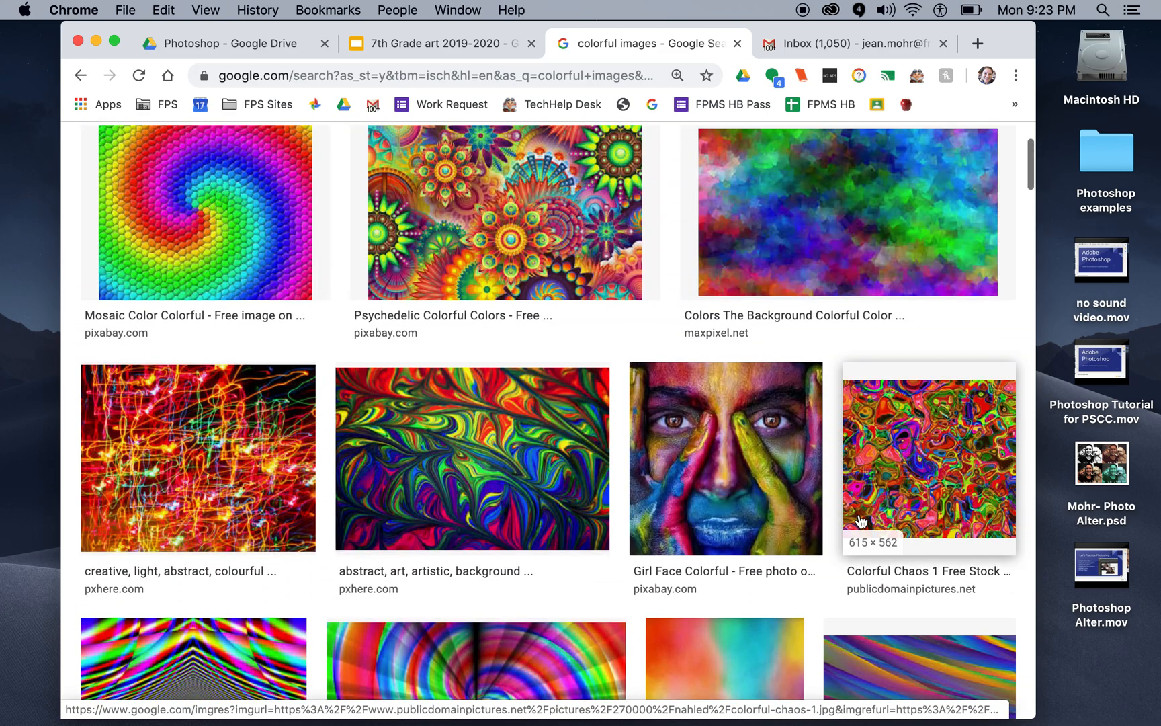
# Step: Preview the "Girl Face Colorful" image and open its source page on Pixabay
pyautogui.click(728, 472)
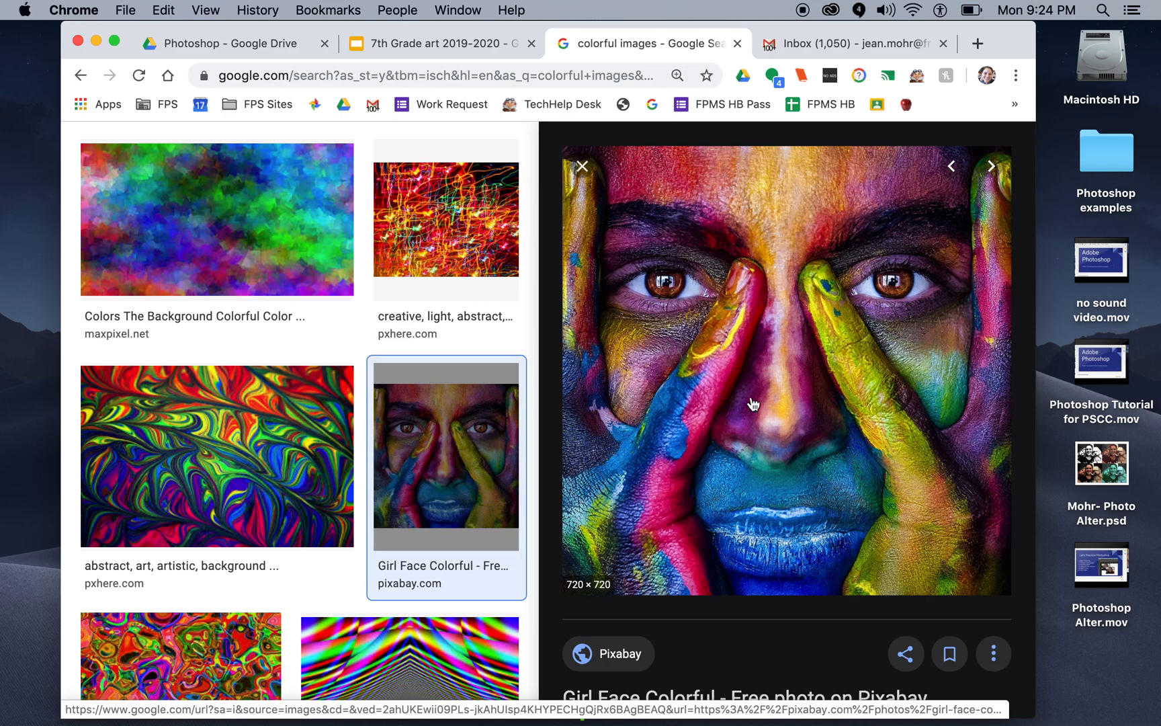
pyautogui.scroll(-2, 736, 393)
pyautogui.scroll(-1, 736, 393)
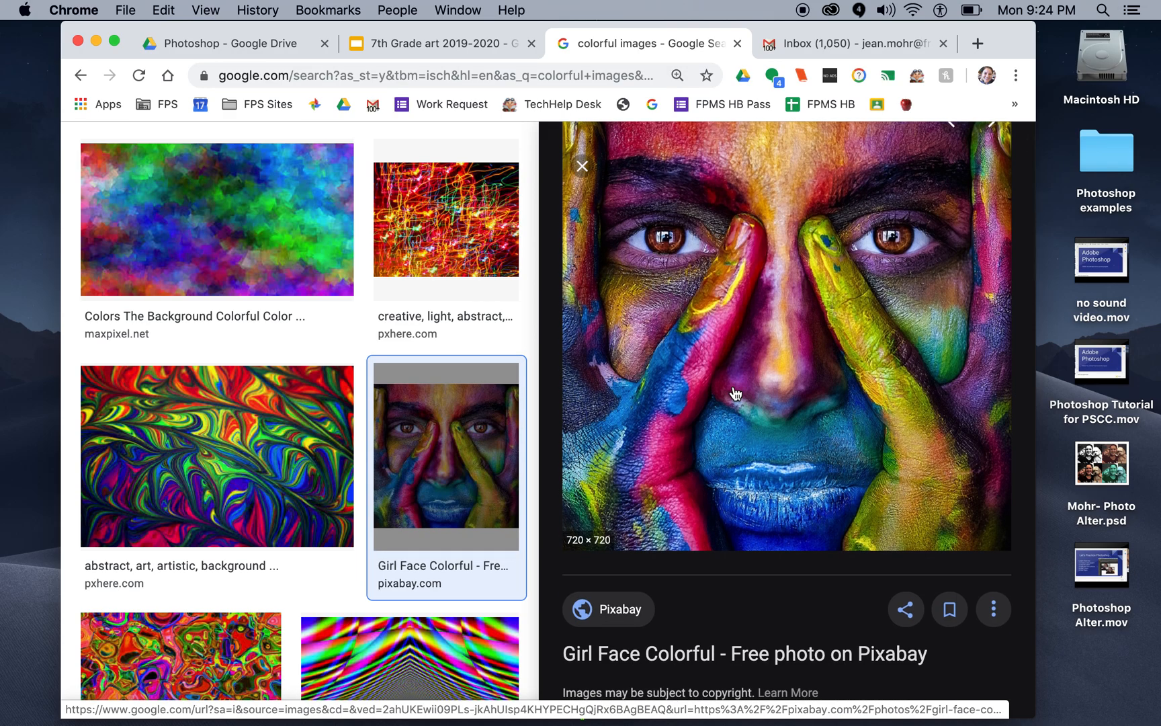
pyautogui.click(734, 389)
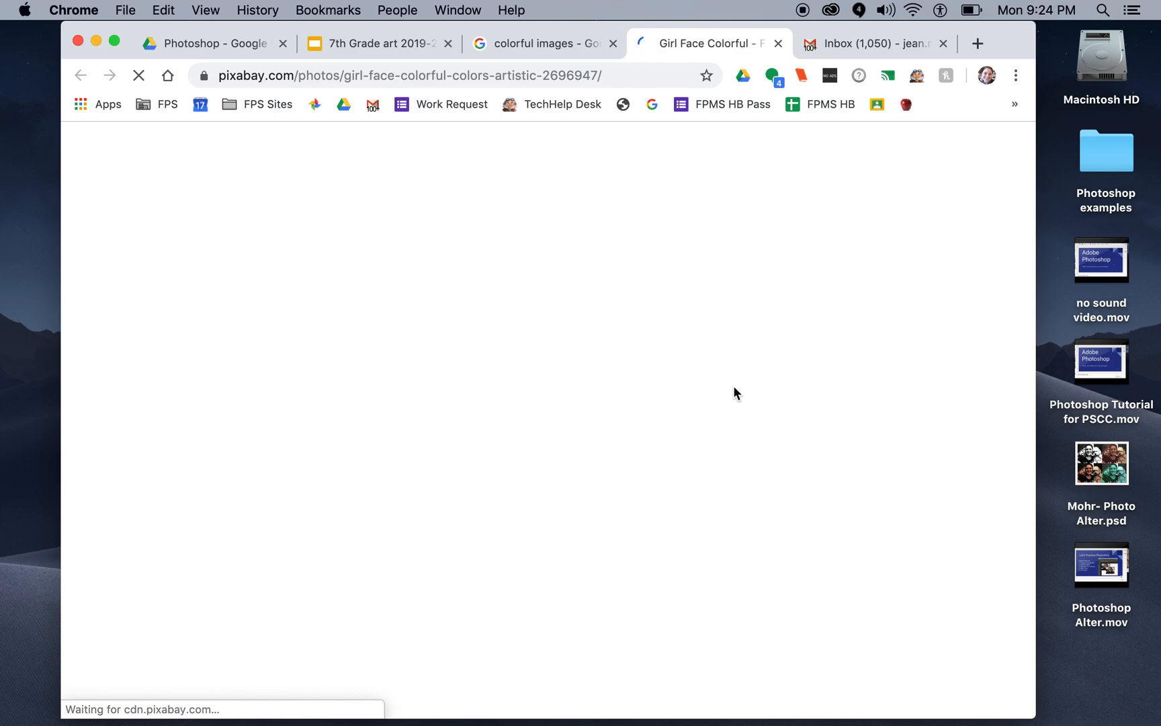
pyautogui.scroll(-5, 522, 462)
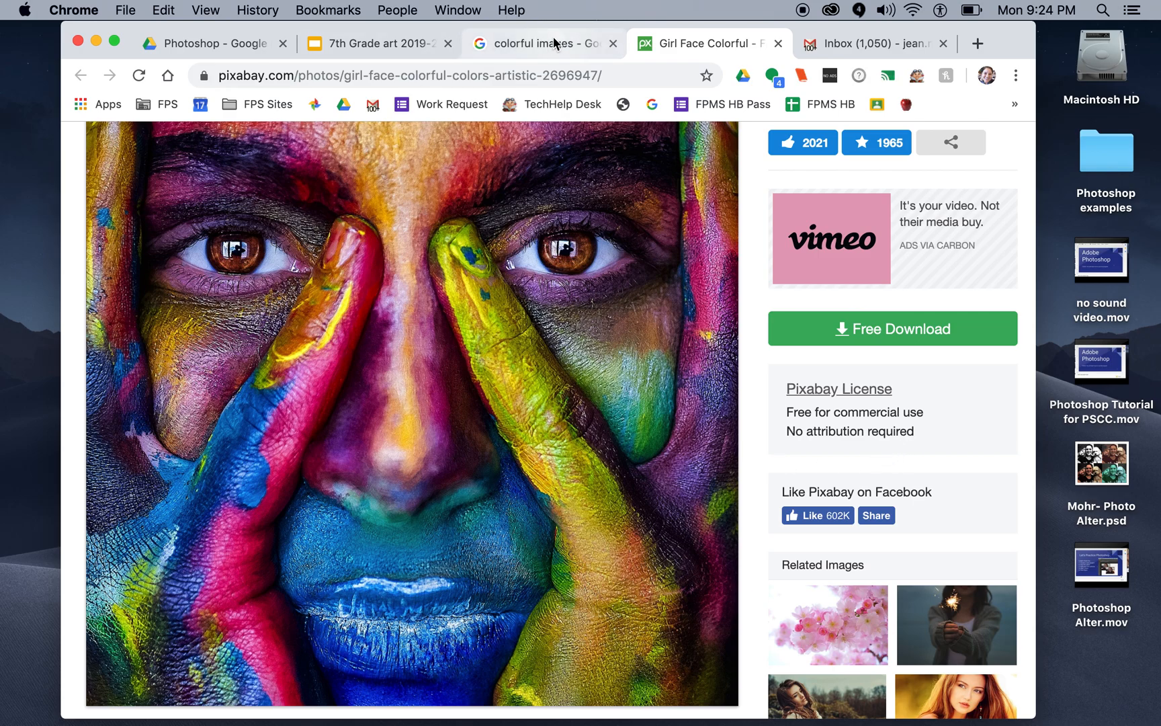
# Step: Switch to Google Drive and create a new Google Docs document in the Photoshop folder
pyautogui.click(181, 47)
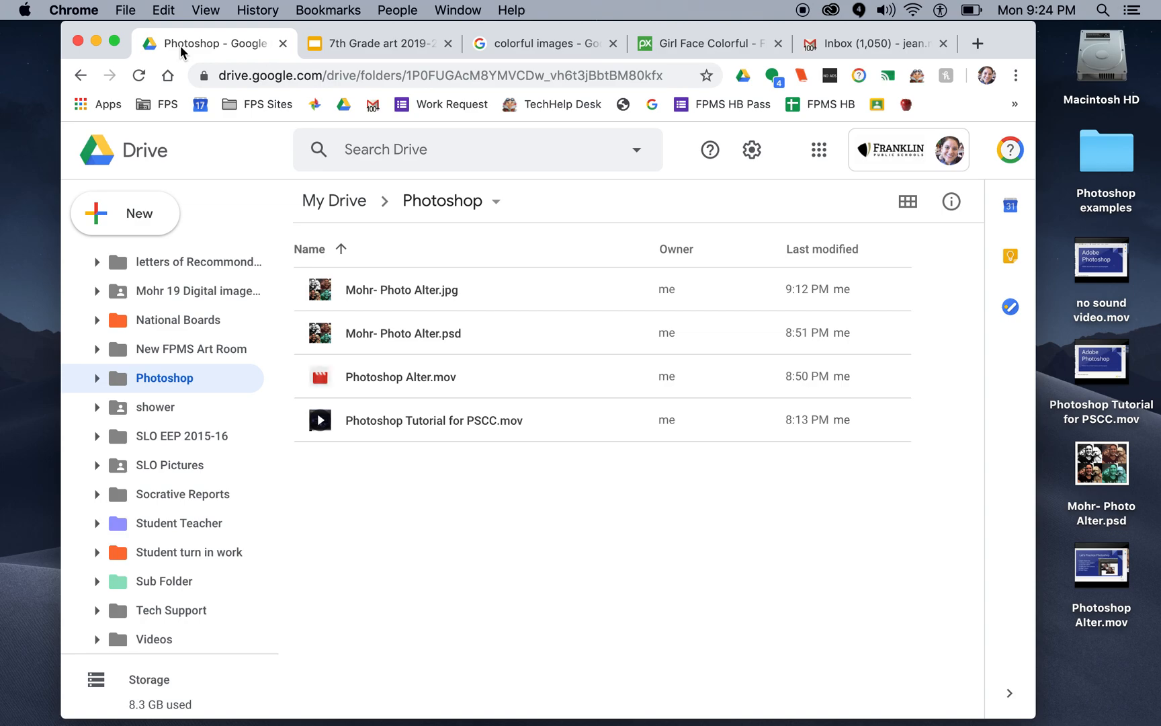
pyautogui.click(164, 215)
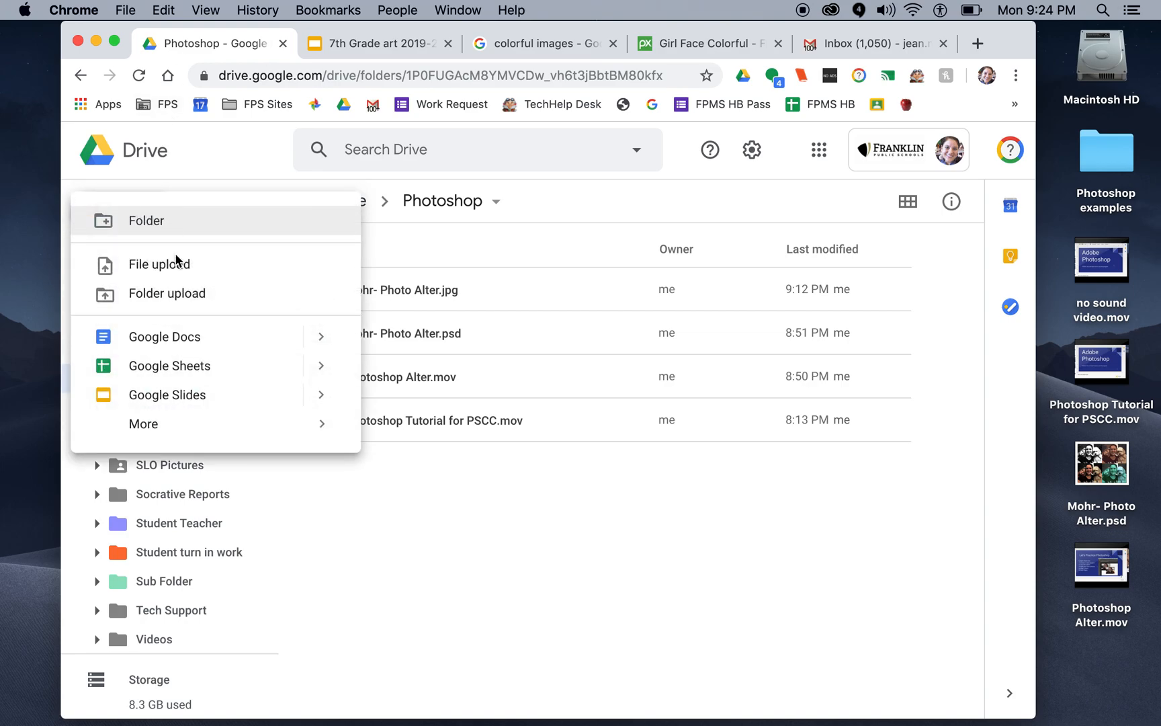
pyautogui.click(158, 340)
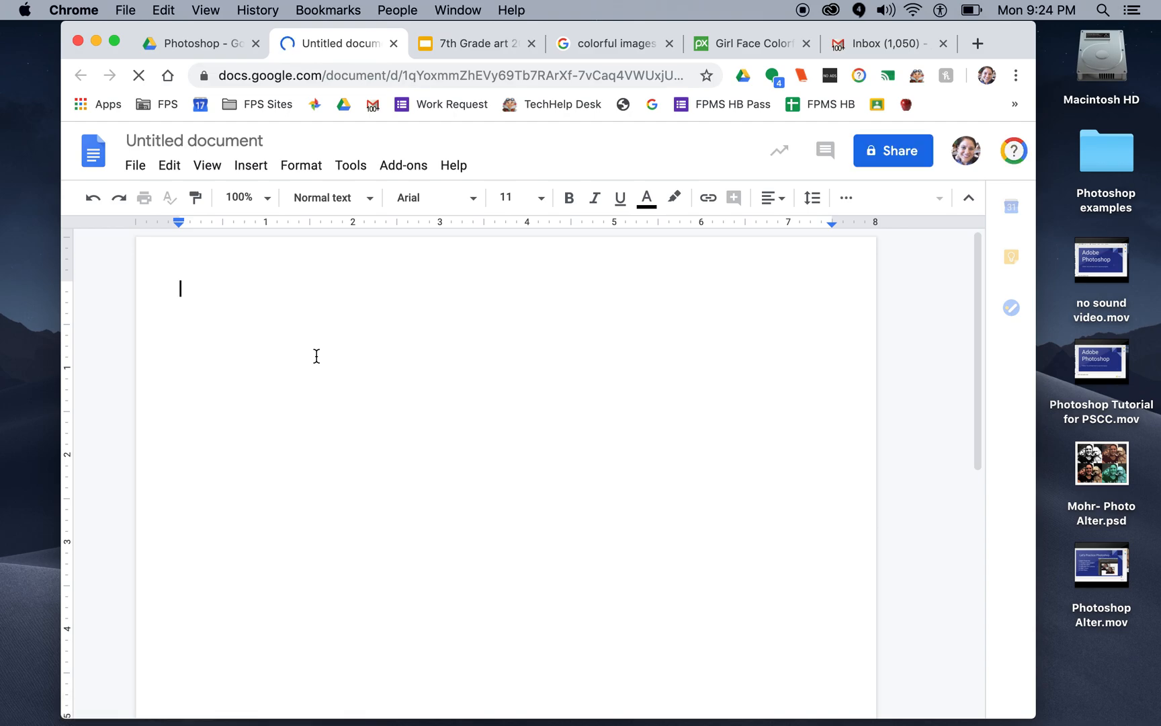
# Step: Enter the author's last name followed by "- Spot Color - Hour" as the document's first line and use it as the title
pyautogui.write('M')
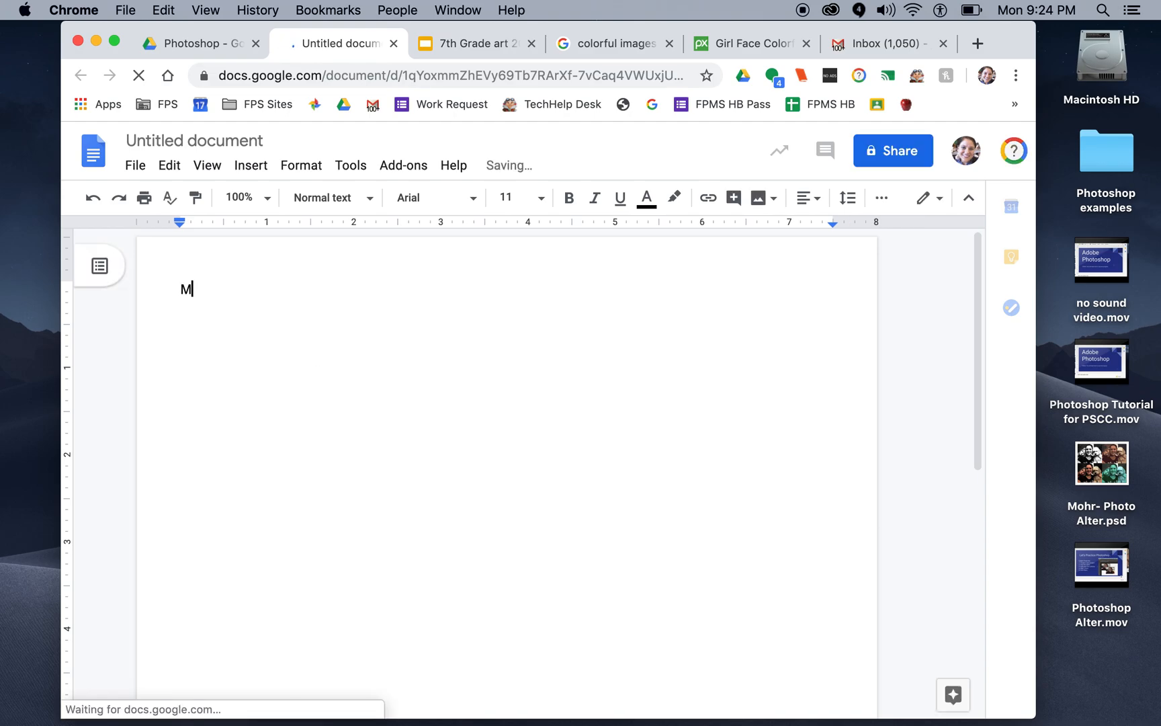
pyautogui.write('Ohr')
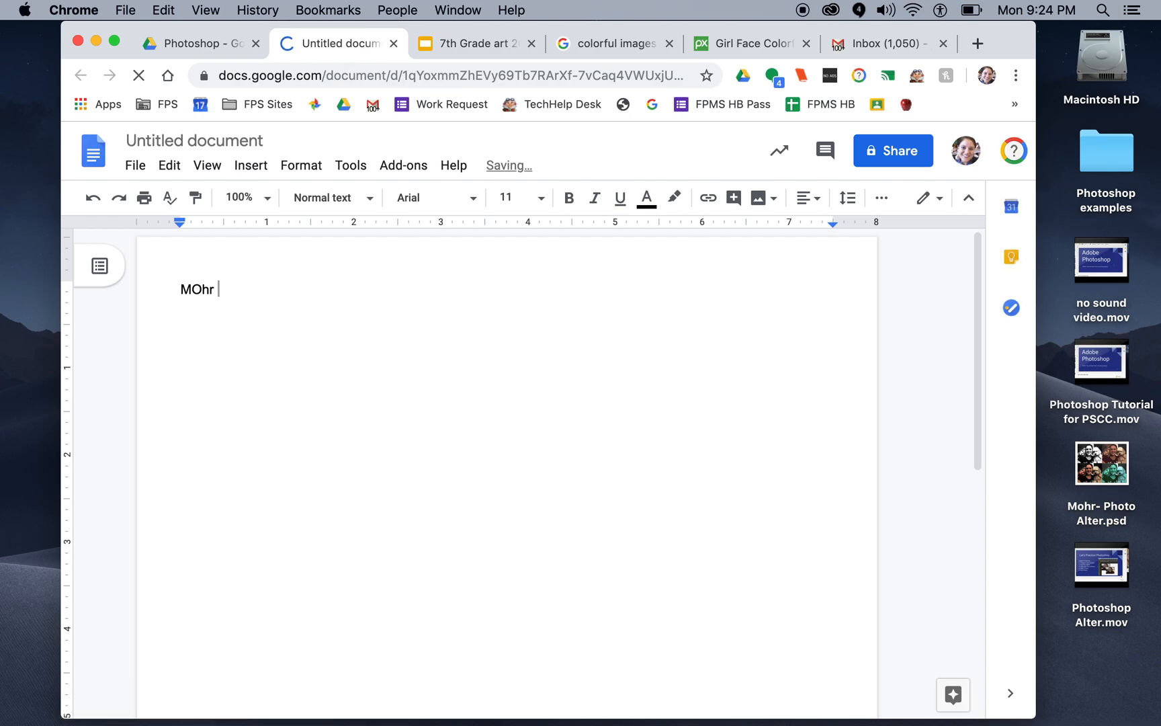
pyautogui.press('BackSpace')
pyautogui.press('BackSpace')
pyautogui.press('BackSpace')
pyautogui.press('BackSpace')
pyautogui.write('ohr- Spot')
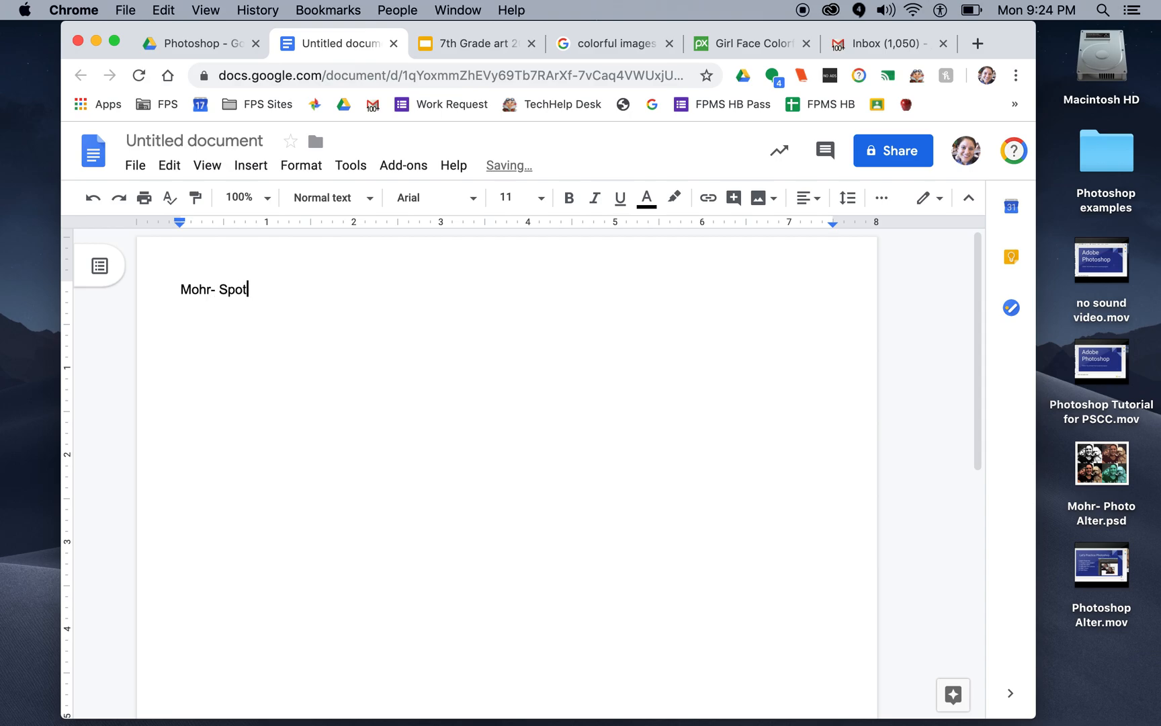
pyautogui.write(' Color - Hour')
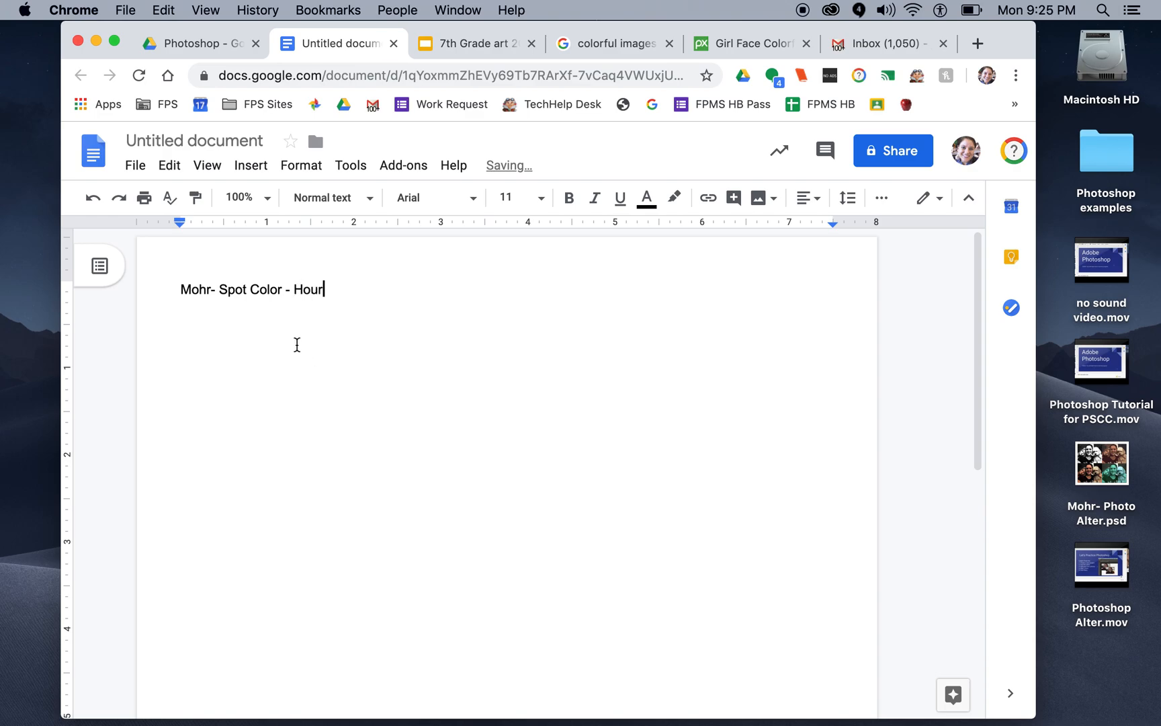
pyautogui.press('Return')
pyautogui.click(206, 141)
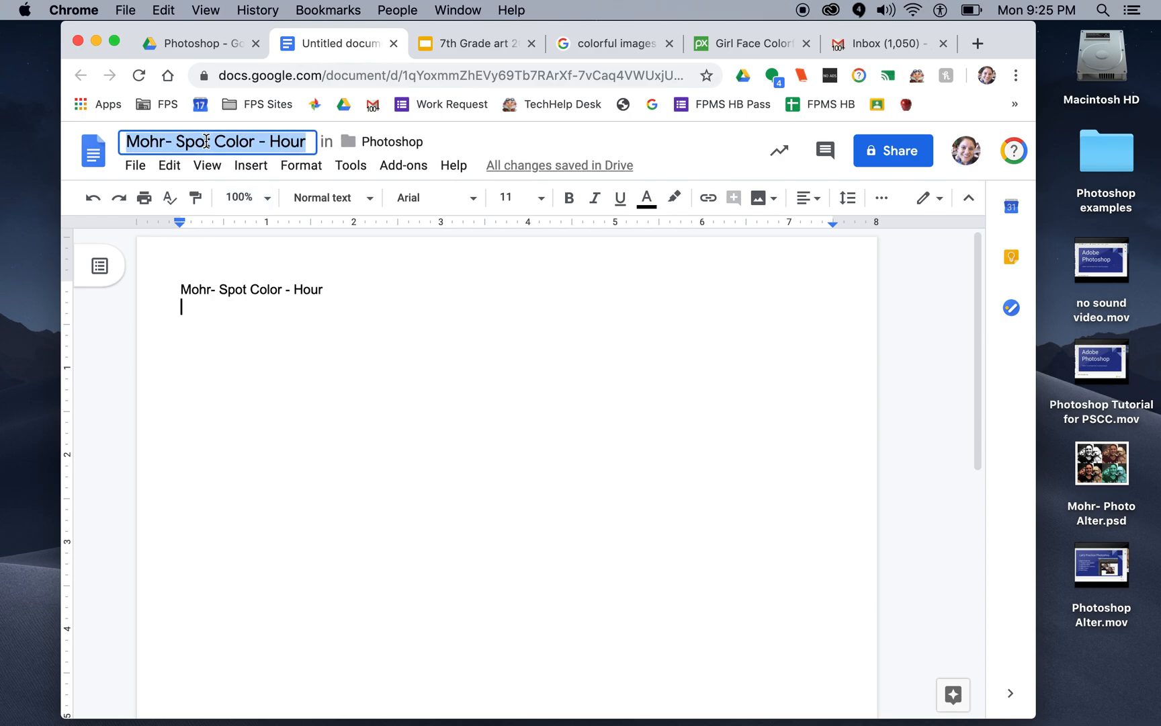
# Step: Insert the colorful girl-face picture from the Pixabay page below the title line of the Google Docs document
pyautogui.click(244, 352)
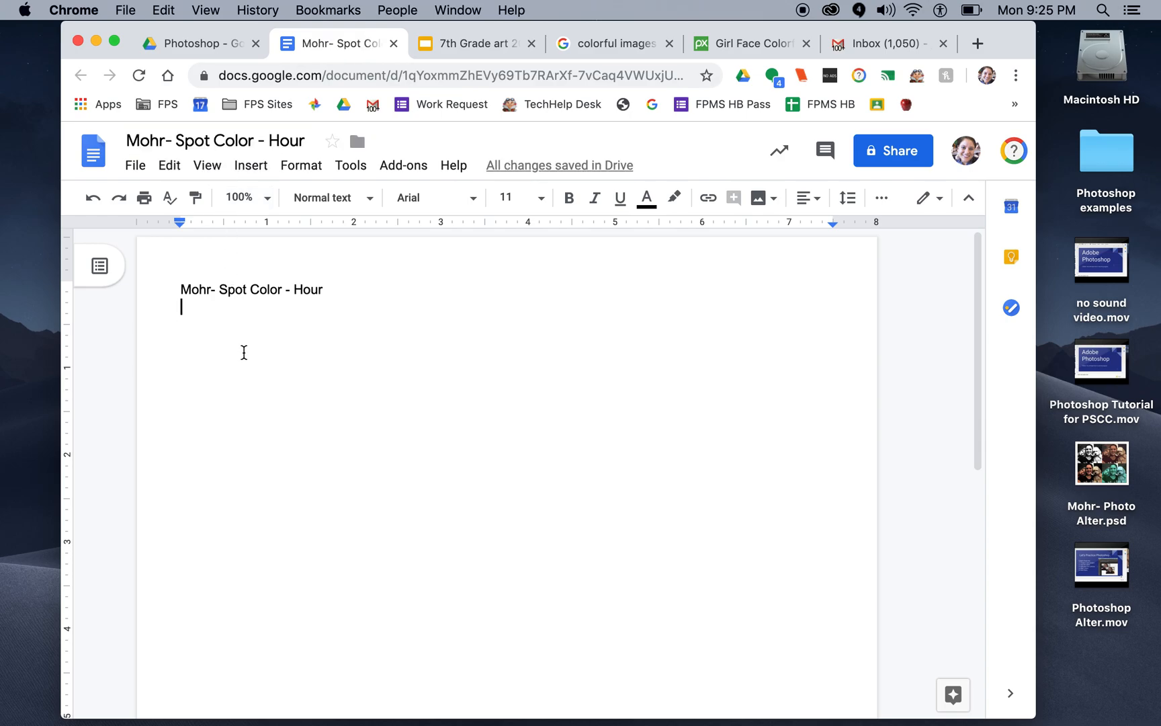
pyautogui.press('Return')
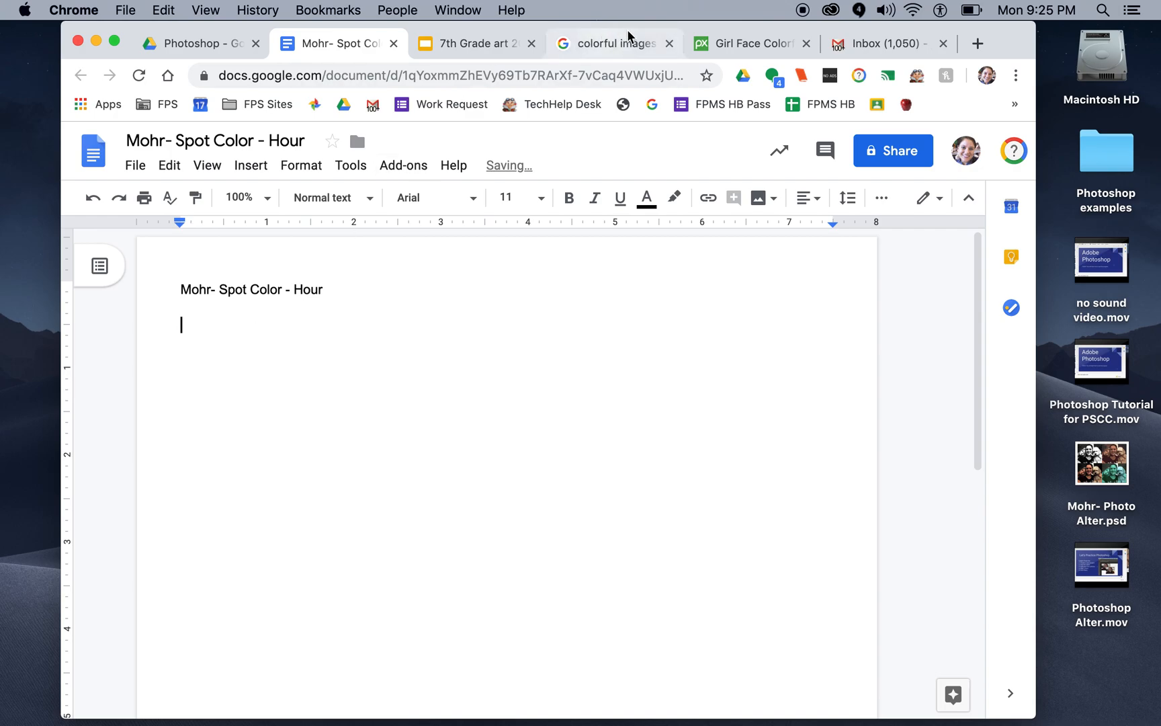
pyautogui.click(749, 47)
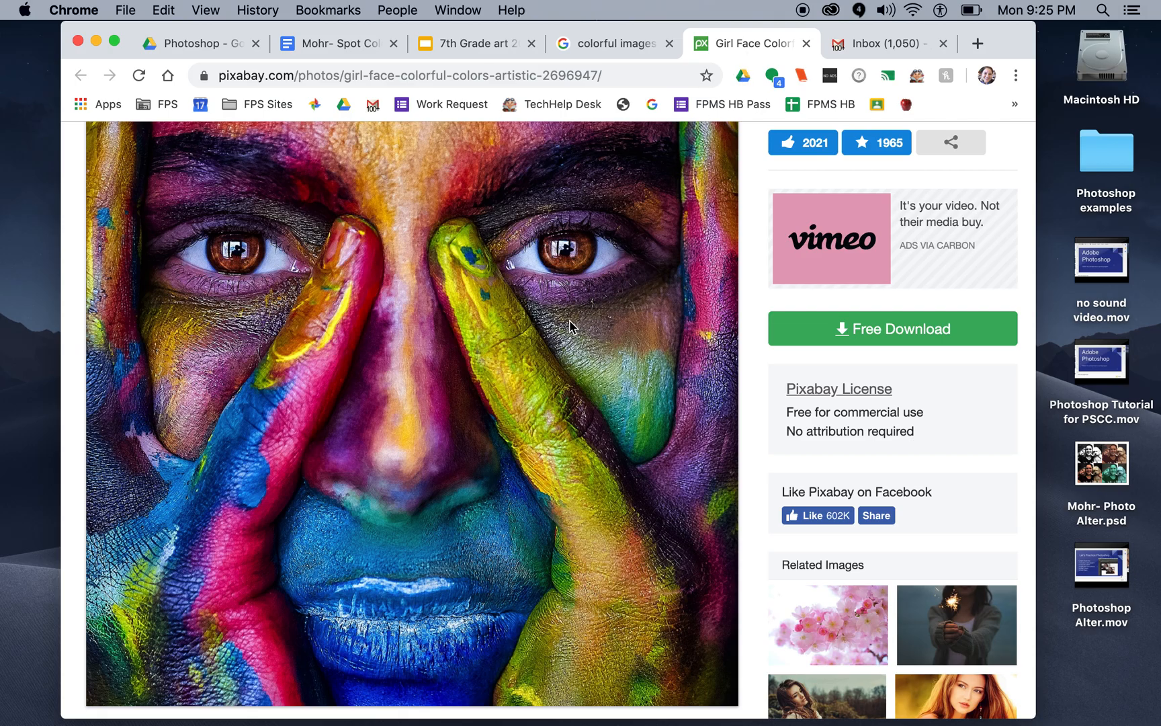
pyautogui.moveTo(569, 321); pyautogui.dragTo(604, 452)
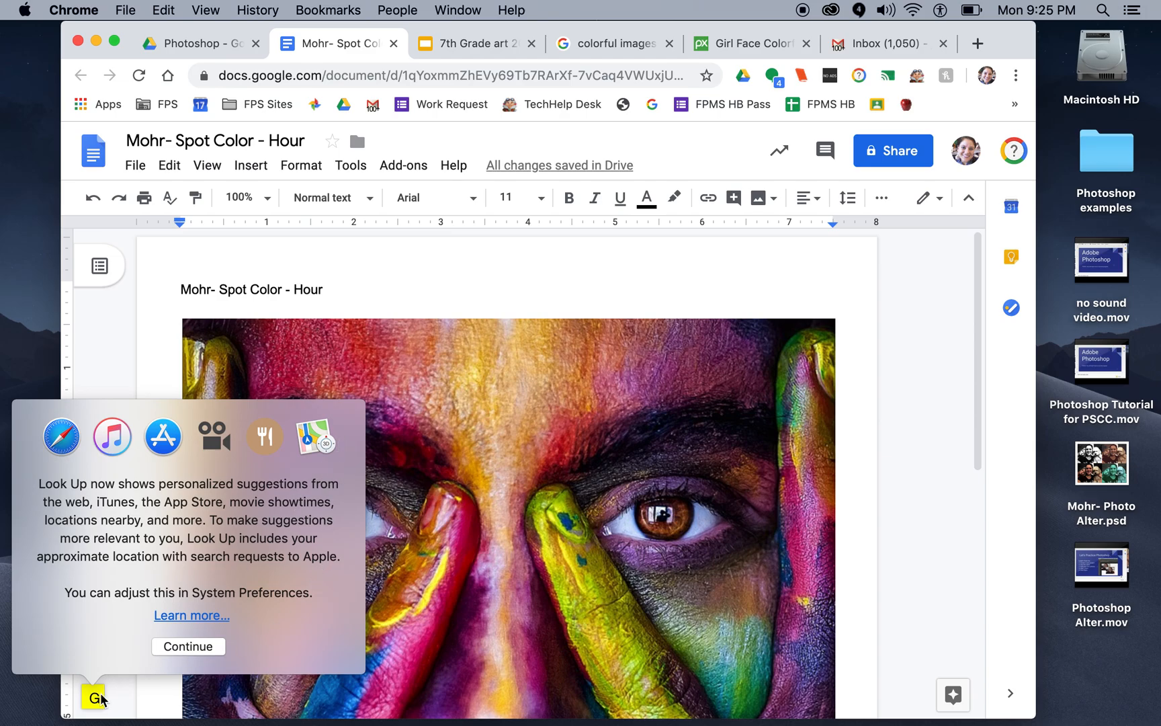
pyautogui.click(172, 648)
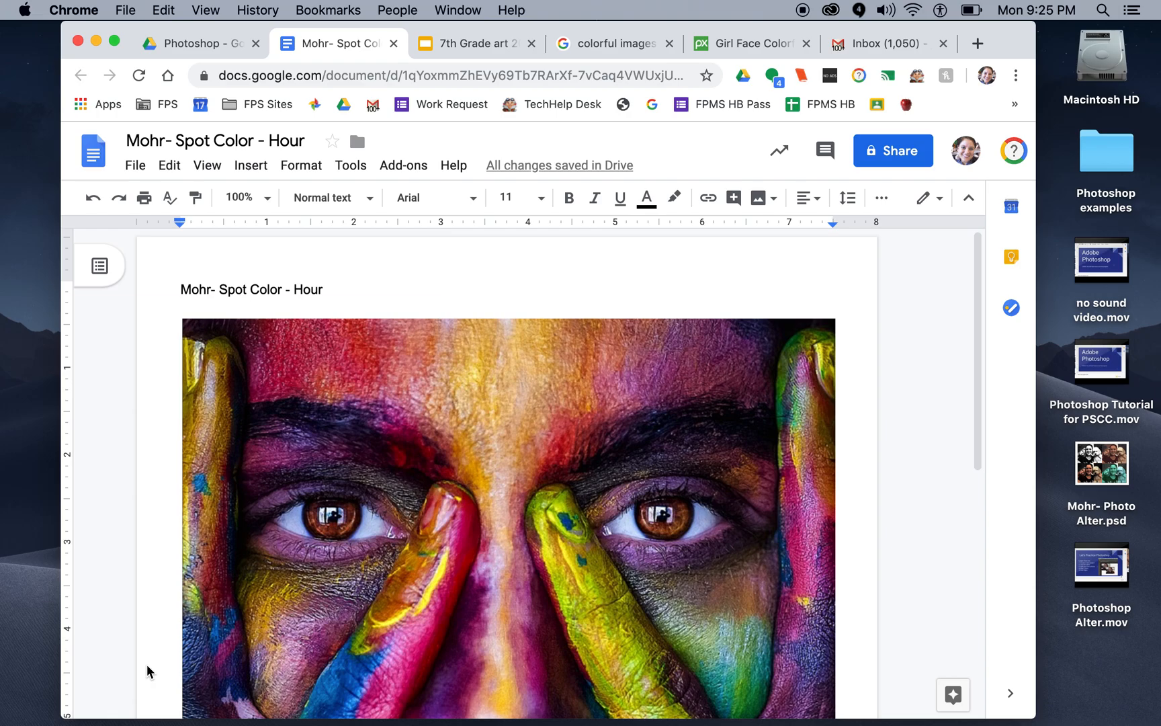
# Step: Shrink the inserted face picture proportionally to about 4 inches wide
pyautogui.scroll(-5, 565, 407)
pyautogui.scroll(-2, 570, 436)
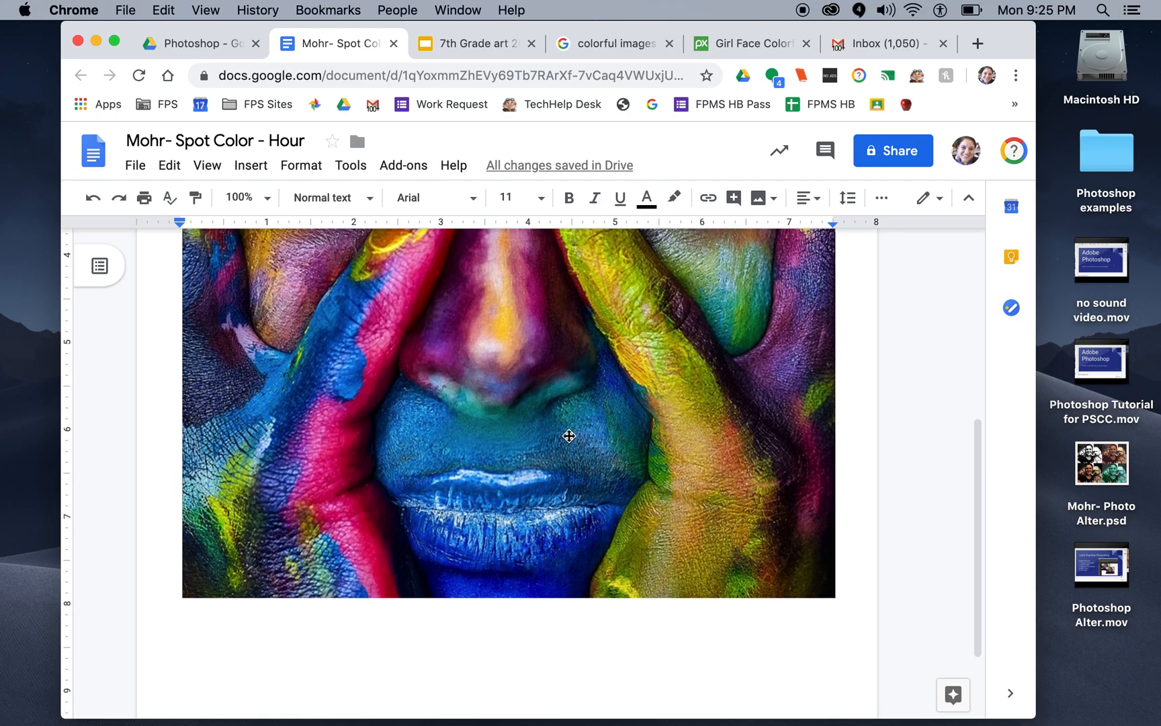
pyautogui.scroll(5, 570, 436)
pyautogui.scroll(-5, 569, 436)
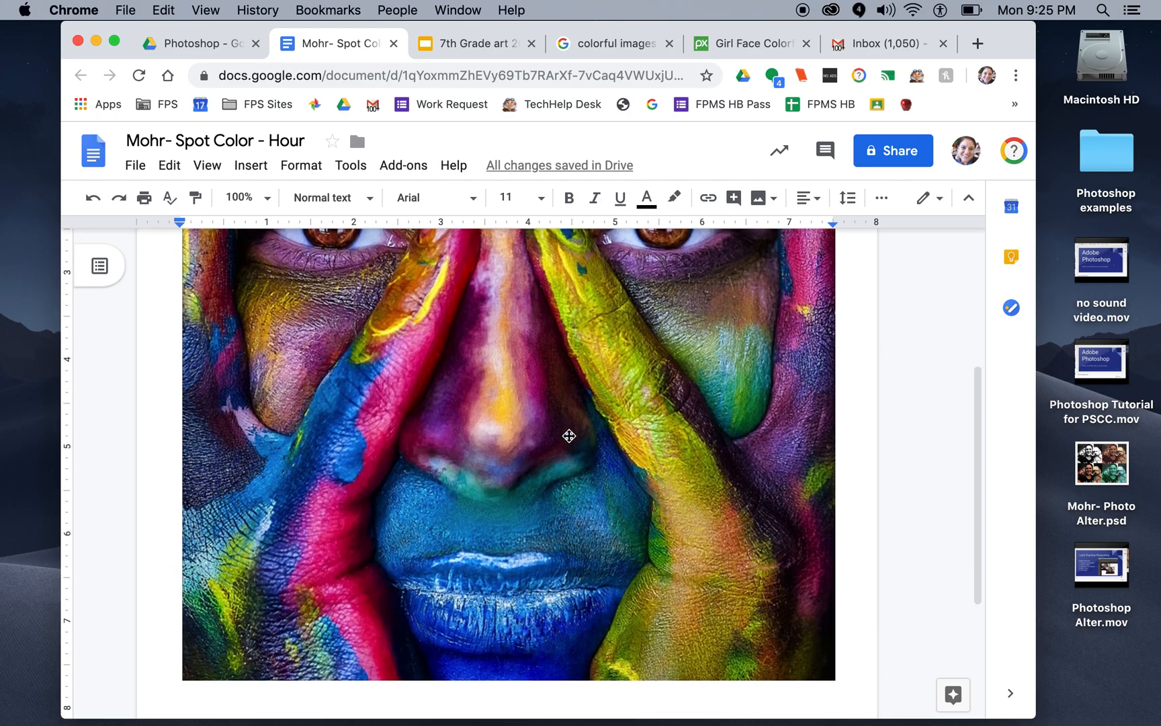
pyautogui.click(569, 437)
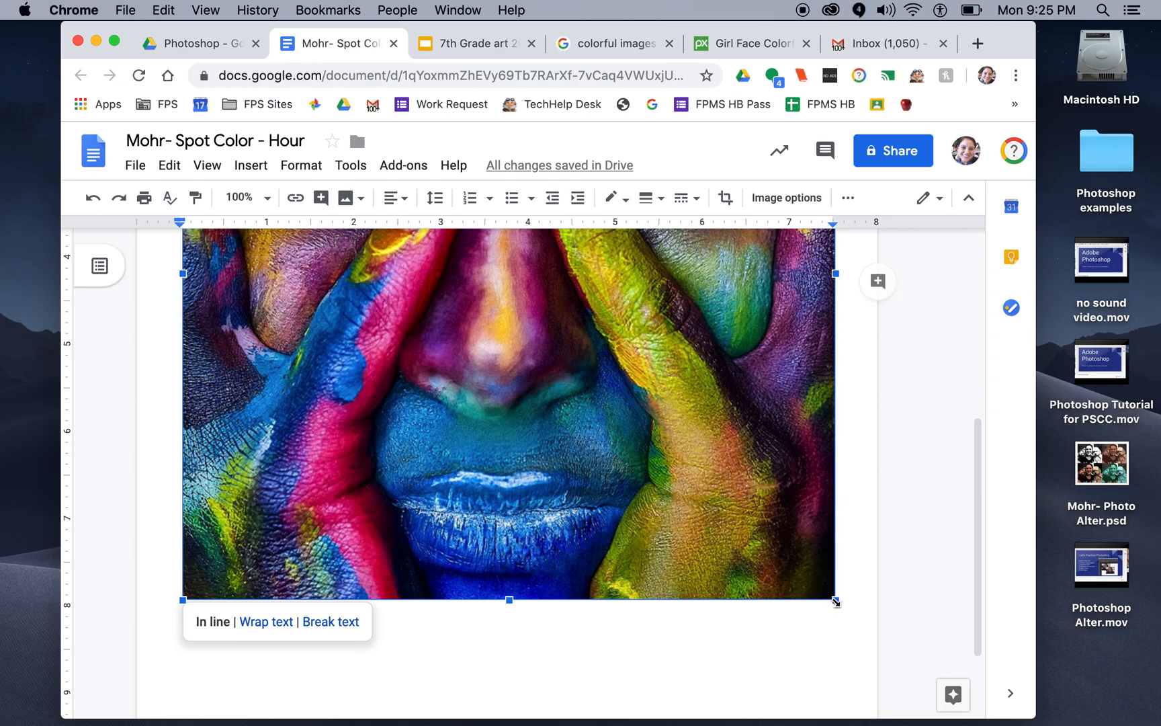
pyautogui.moveTo(835, 602); pyautogui.dragTo(423, 305)
pyautogui.scroll(10, 424, 305)
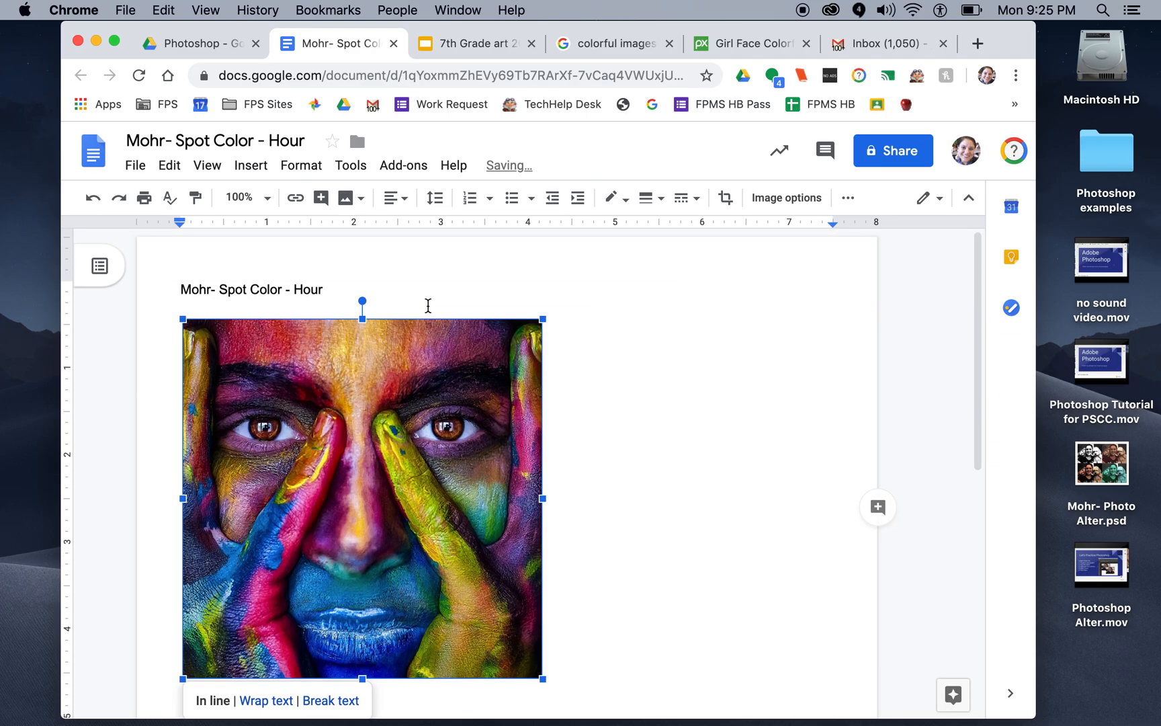
pyautogui.click(593, 410)
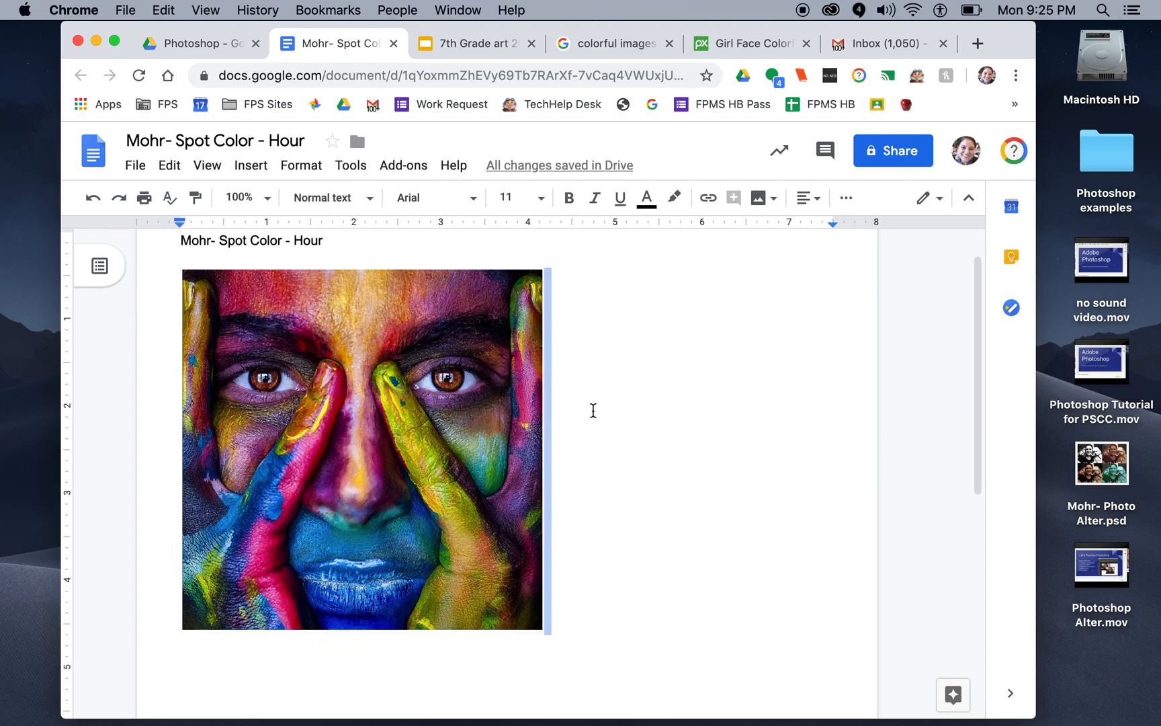
# Step: Copy the Pixabay page's web address and paste it as a link on a new line below the picture
pyautogui.press('Return')
pyautogui.click(754, 37)
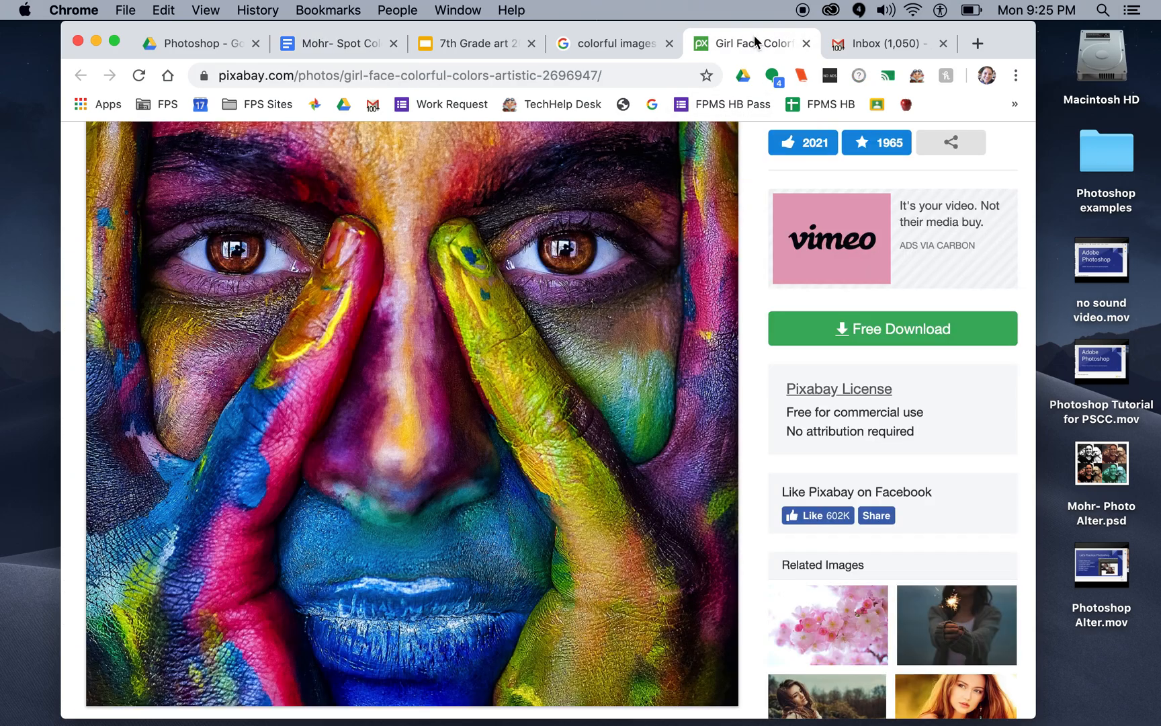
pyautogui.scroll(3, 645, 215)
pyautogui.click(570, 78)
pyautogui.press('super+c')
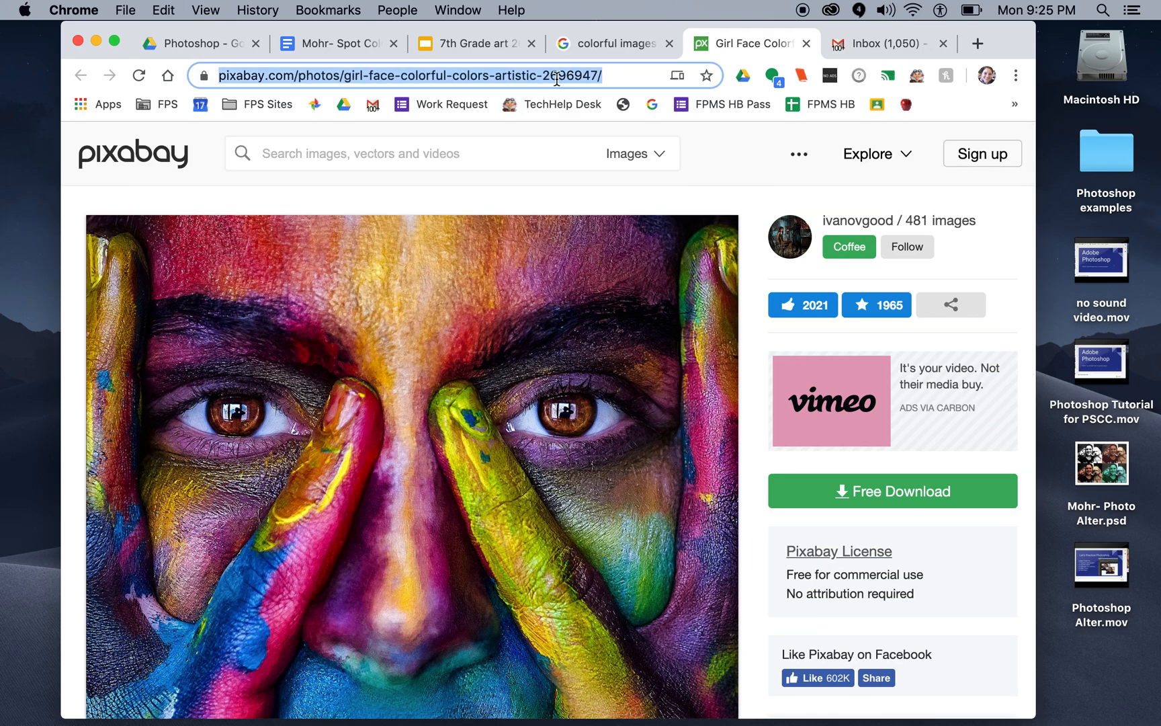
pyautogui.click(364, 42)
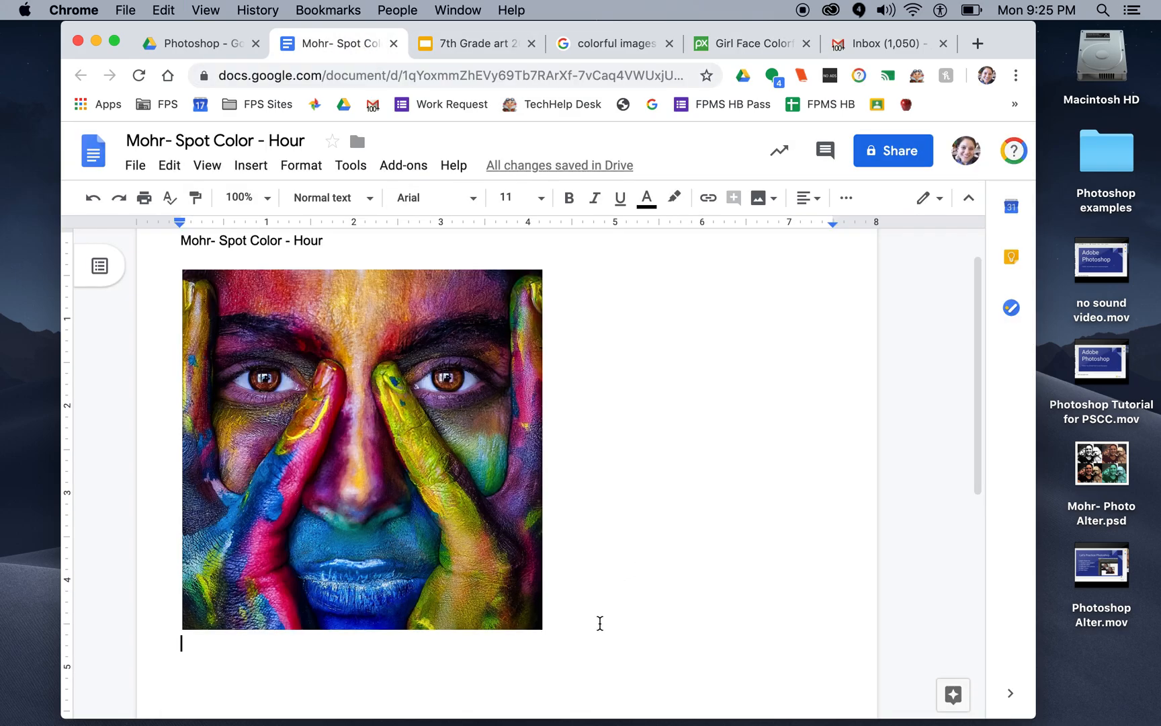
pyautogui.press('super+v')
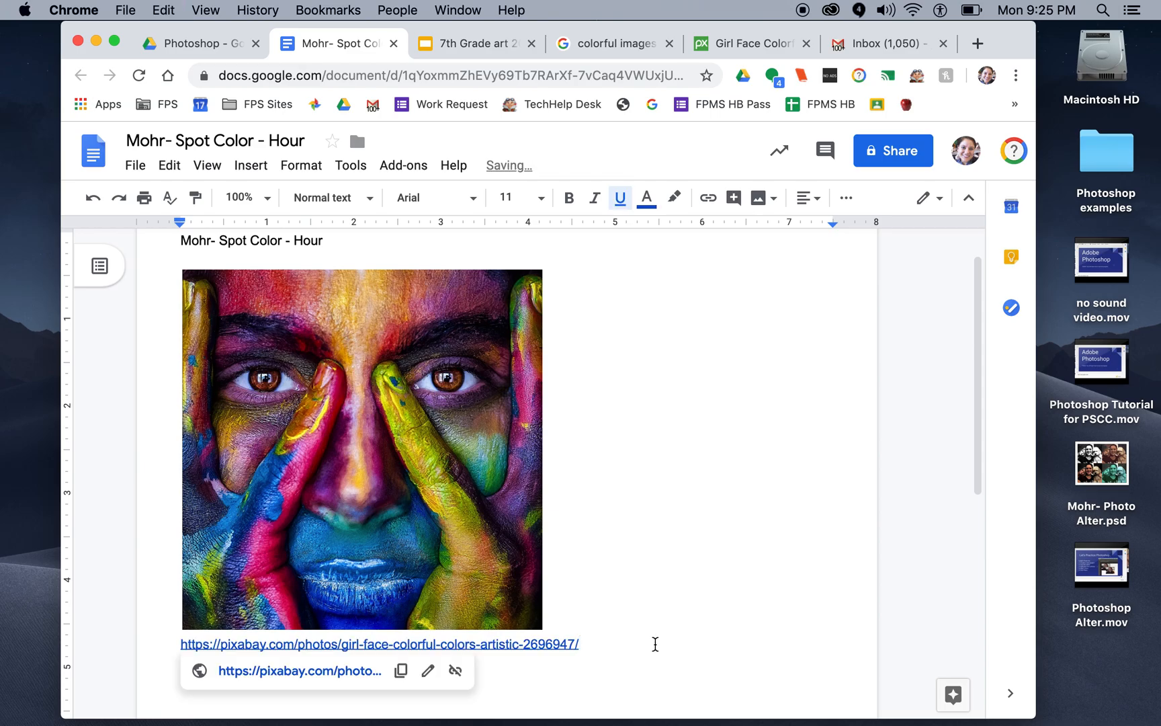
pyautogui.press('Return')
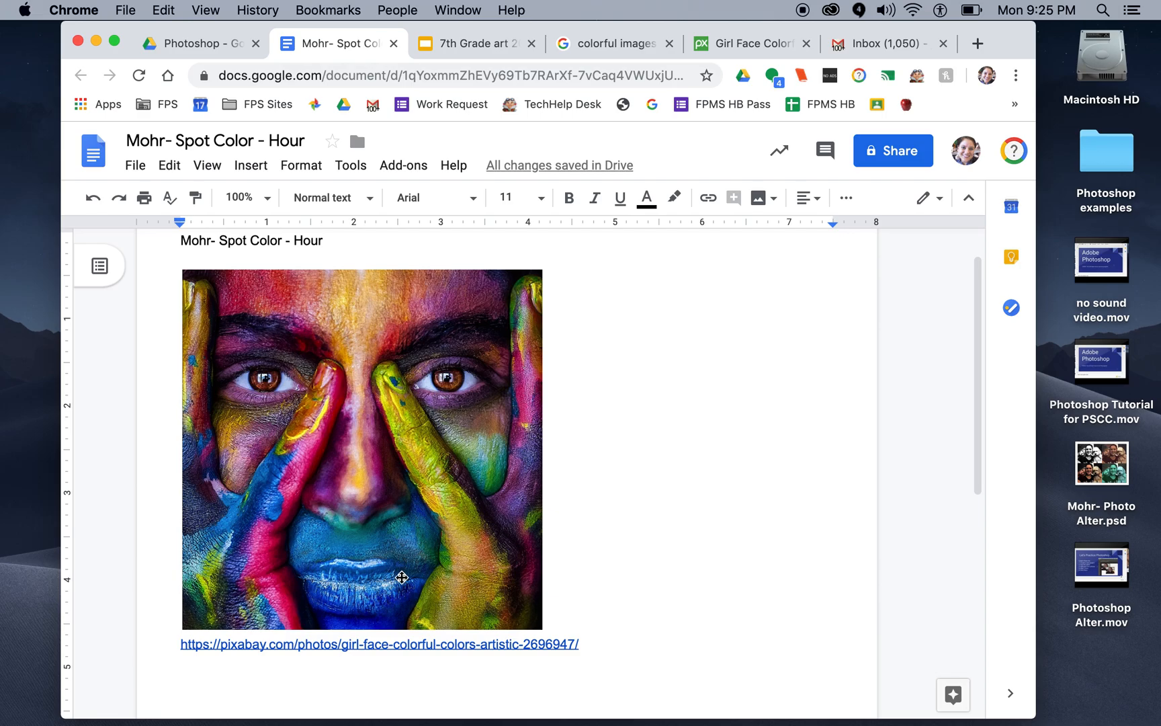
# Step: Bring the Pixabay image page back up in the browser and switch to Photoshop
pyautogui.click(758, 42)
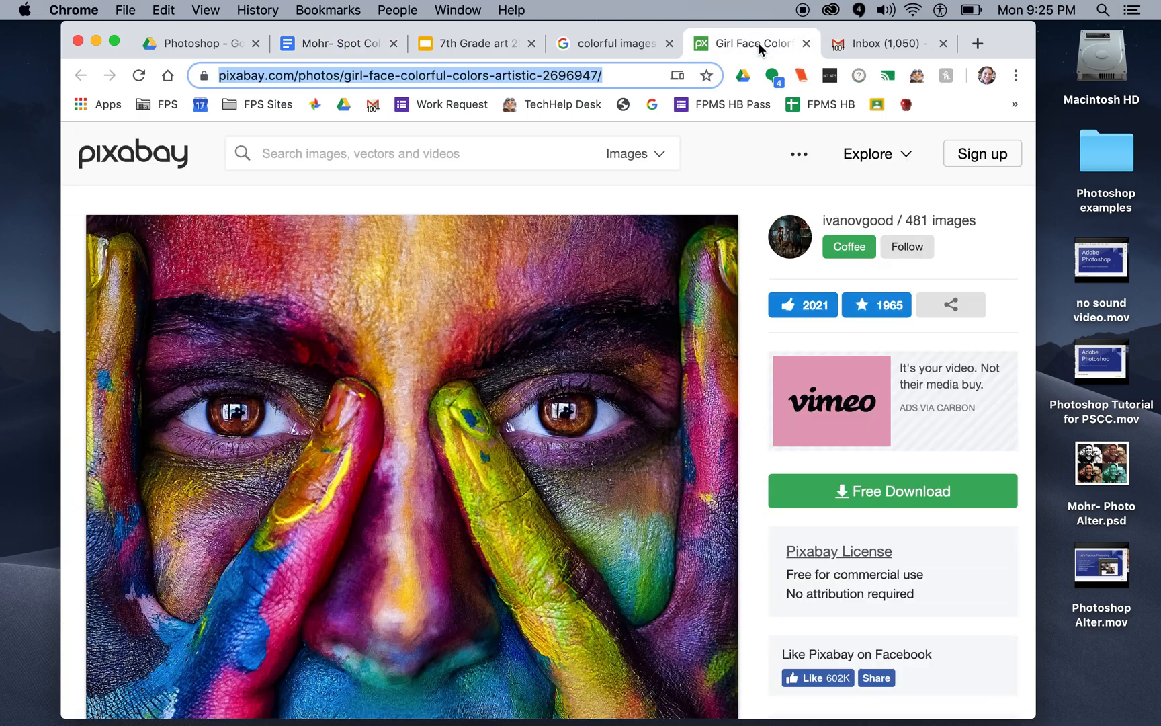
pyautogui.scroll(-5, 603, 401)
pyautogui.scroll(-3, 603, 400)
pyautogui.scroll(7, 602, 394)
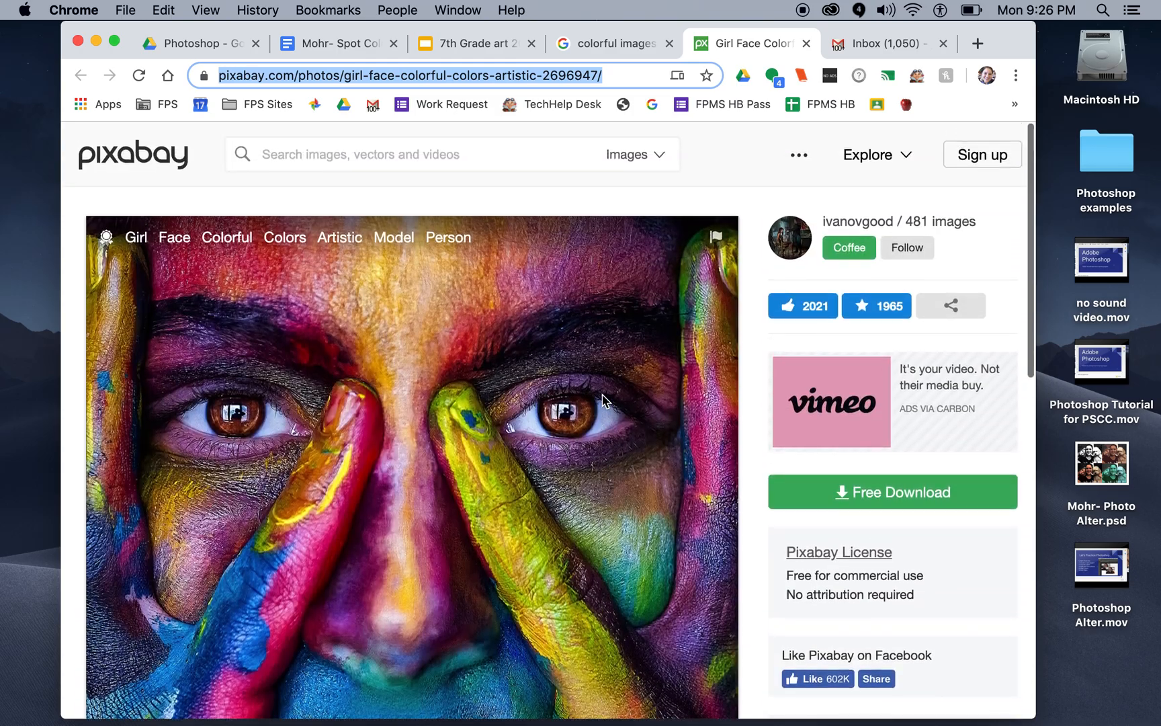
pyautogui.scroll(-3, 603, 401)
pyautogui.scroll(1, 603, 401)
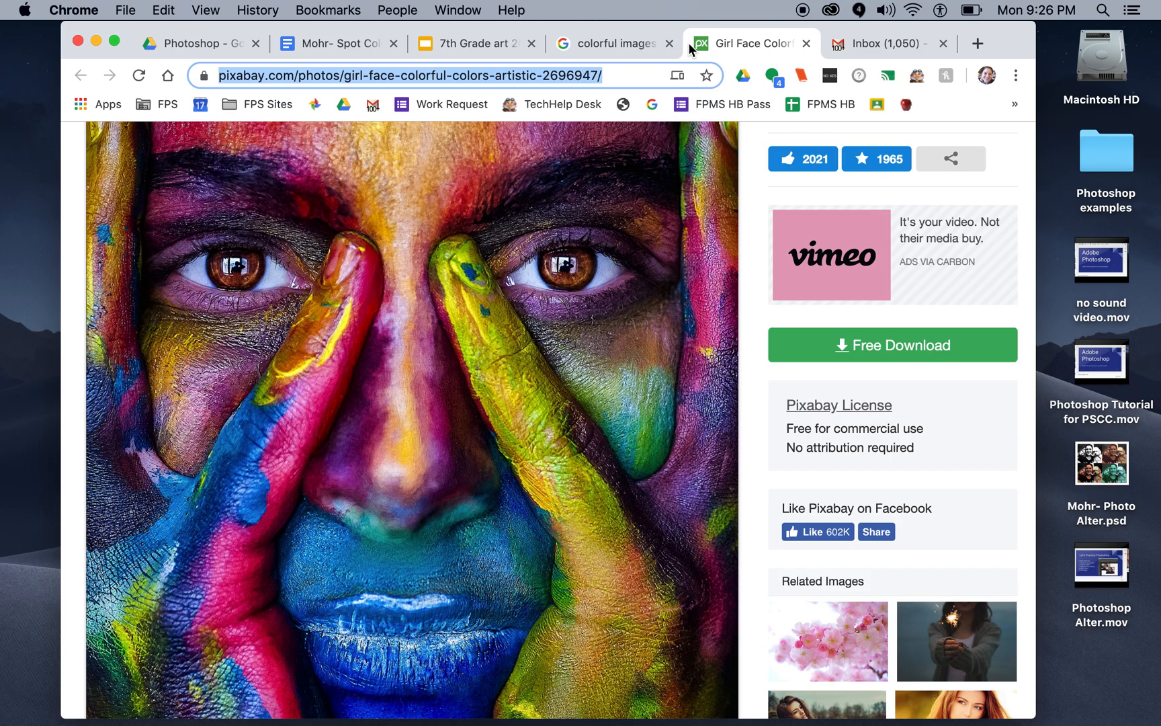
pyautogui.moveTo(852, 723)
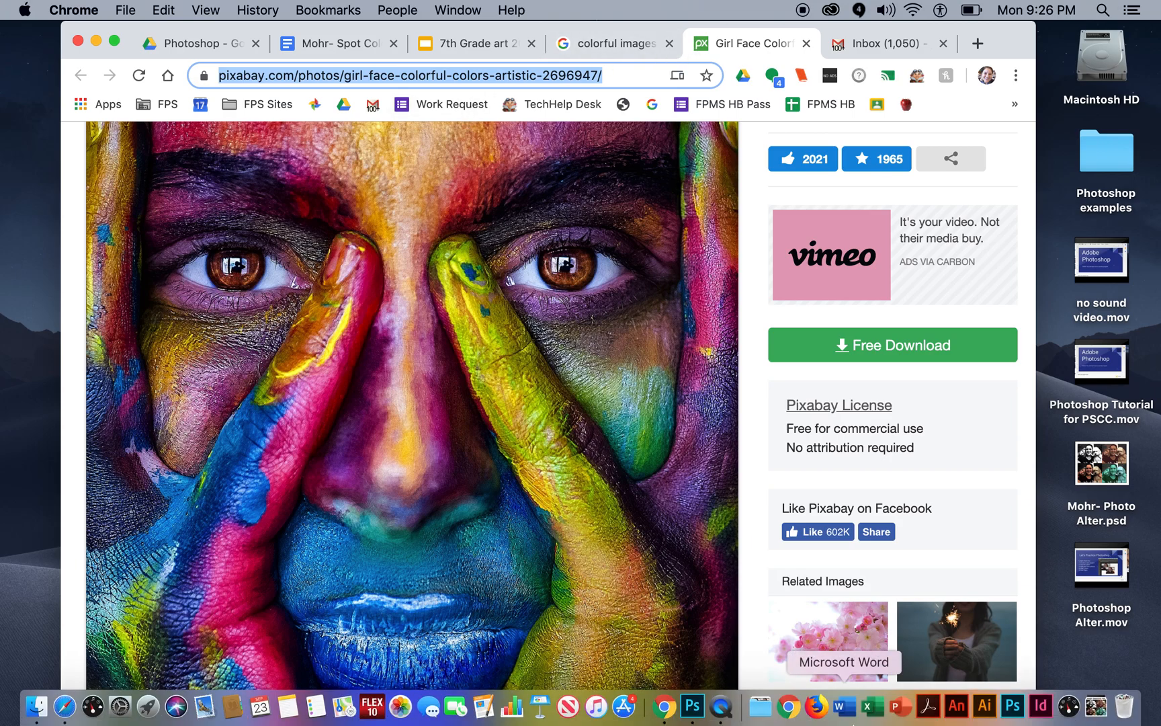
pyautogui.click(694, 717)
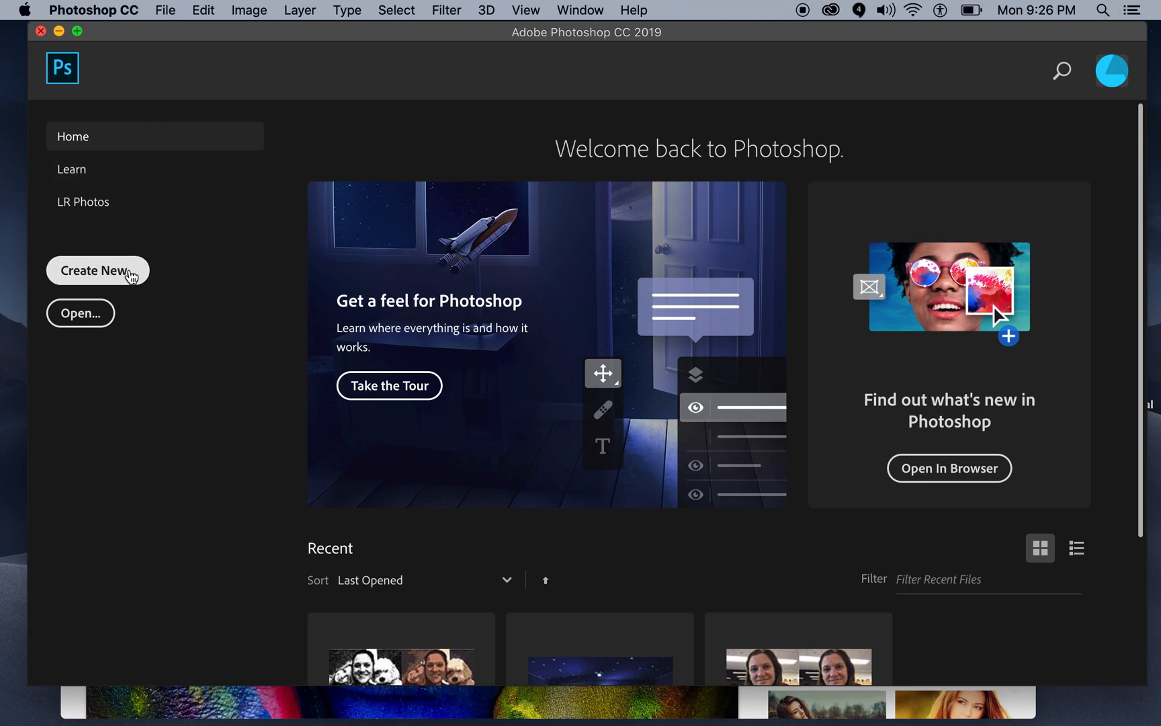
# Step: Create a new document 8 inches wide and 10 inches high
pyautogui.click(133, 272)
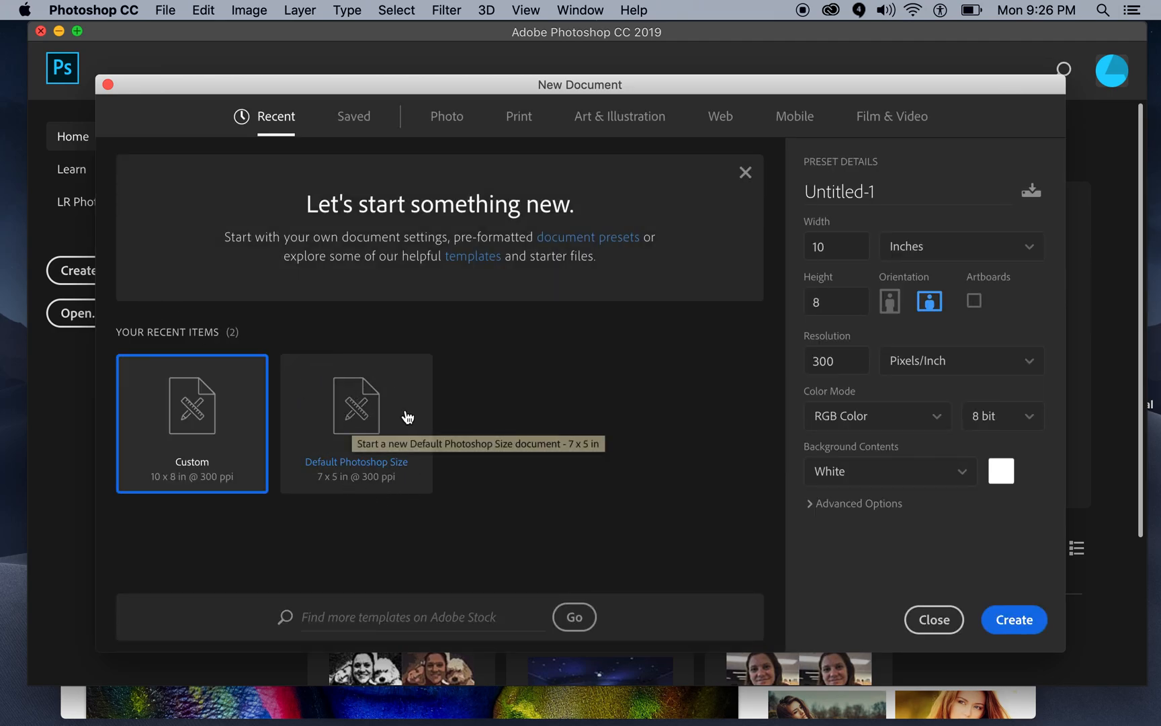
pyautogui.doubleClick(837, 245)
pyautogui.press('BackSpace')
pyautogui.doubleClick(838, 300)
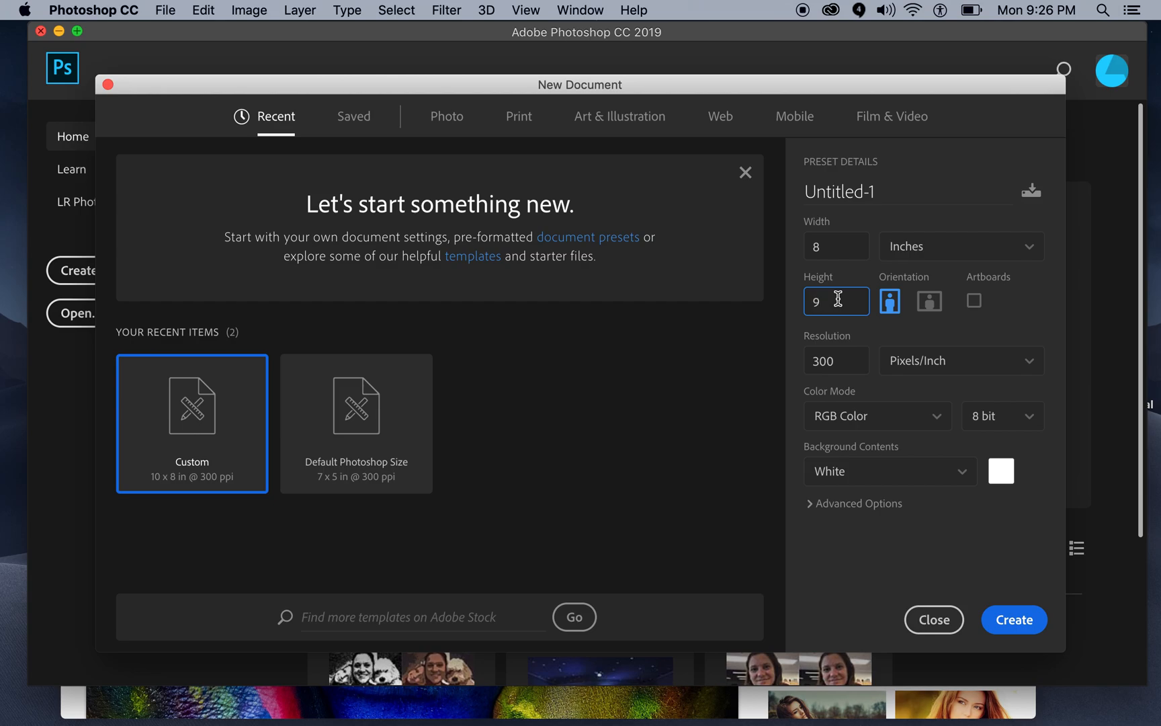
pyautogui.press('BackSpace')
pyautogui.write('10')
pyautogui.click(1002, 617)
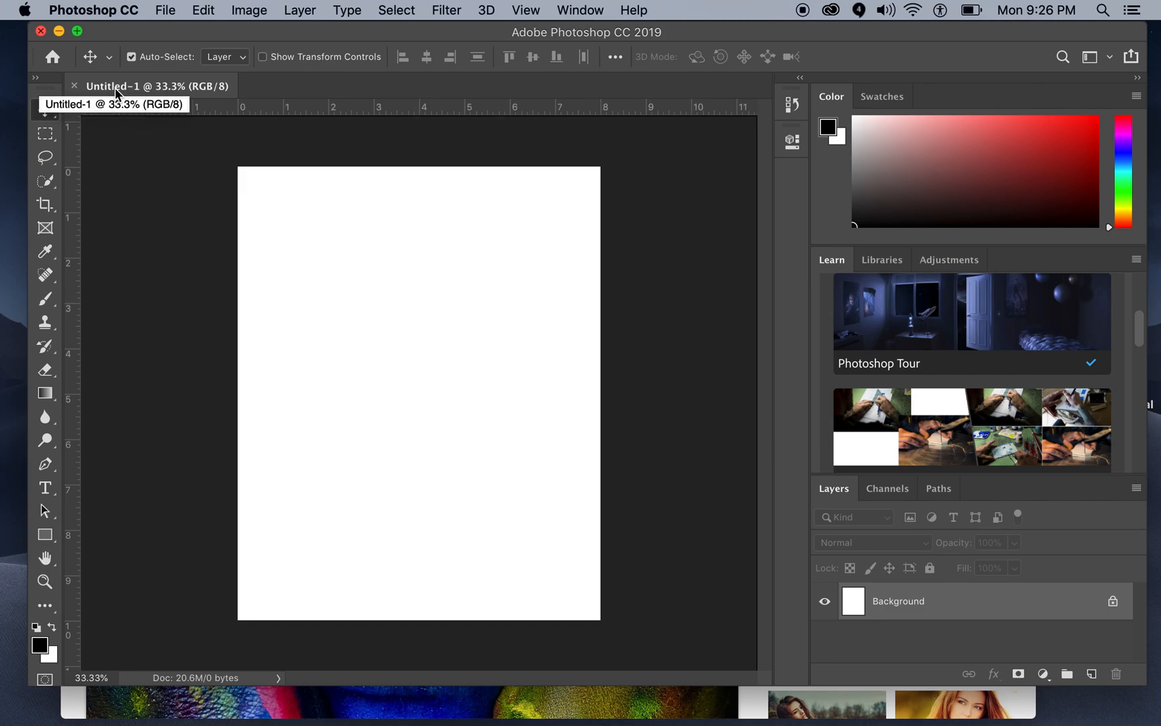
# Step: Save the document to the Desktop in Photoshop format, named with the author's last name followed by "Spot color HR"
pyautogui.click(165, 9)
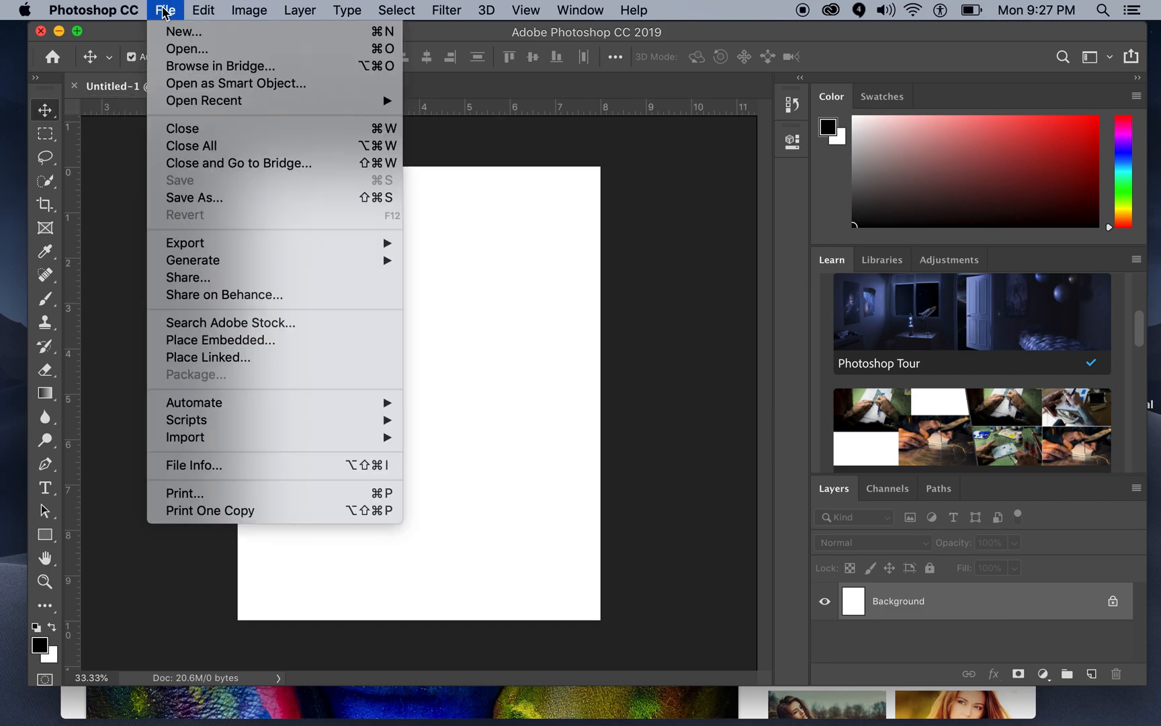
pyautogui.click(209, 201)
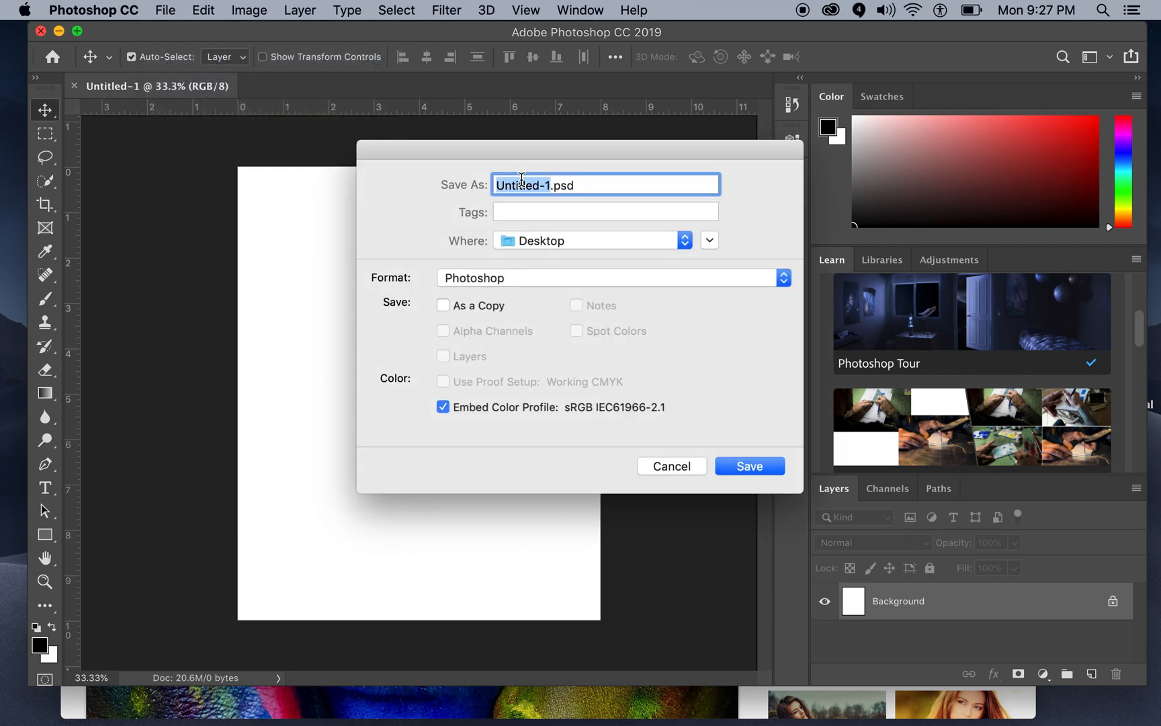
pyautogui.write('Mohr ')
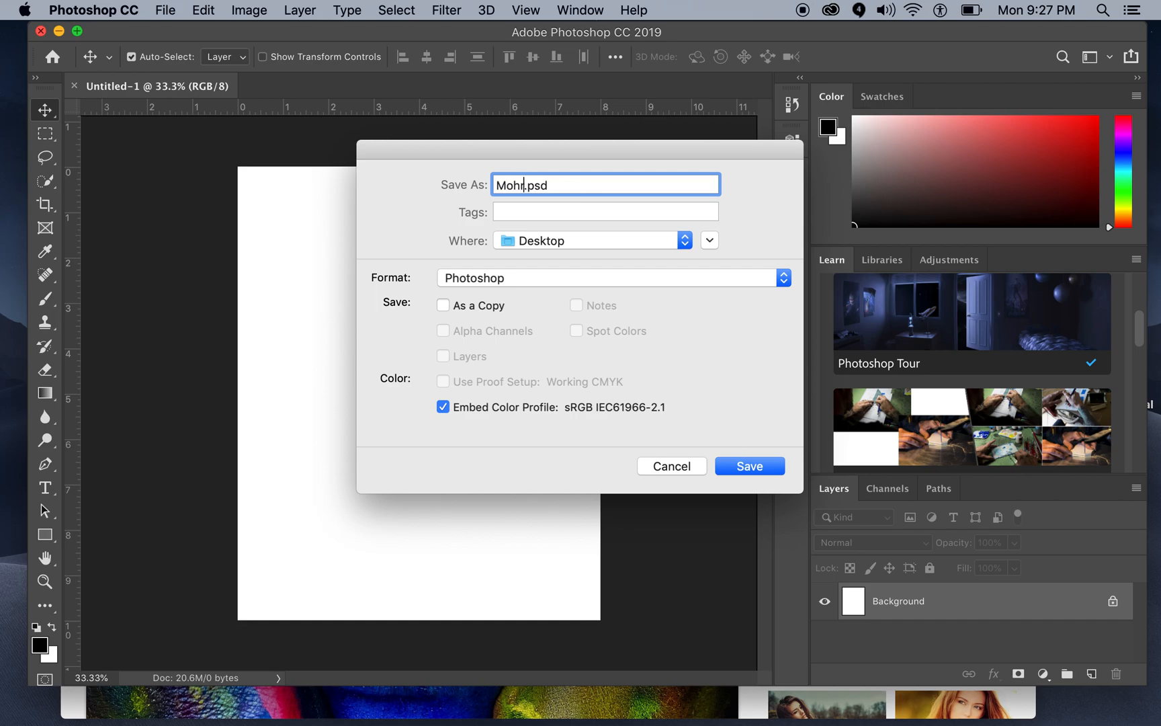
pyautogui.write('SPo')
pyautogui.press('BackSpace')
pyautogui.press('BackSpace')
pyautogui.write('pot color HR')
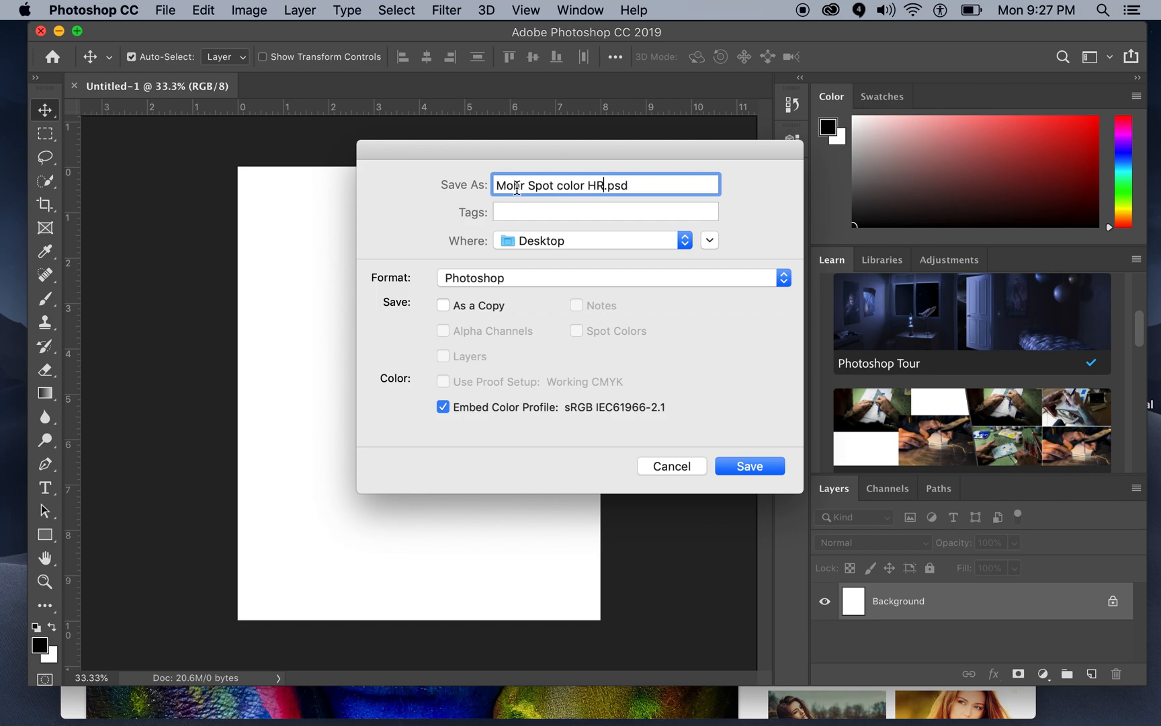
pyautogui.click(751, 470)
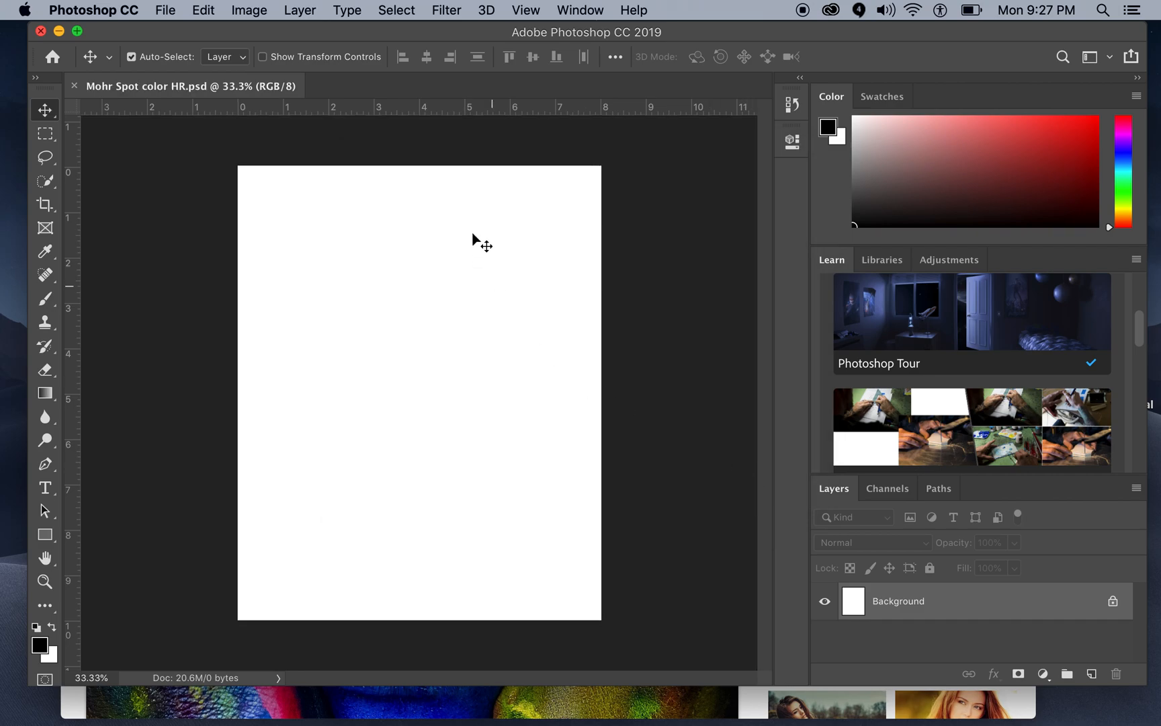
# Step: Arrange the browser beside Photoshop, bring the Pixabay face picture onto the blank canvas, and restore and enlarge the Photoshop window
pyautogui.moveTo(723, 36); pyautogui.dragTo(1117, 3)
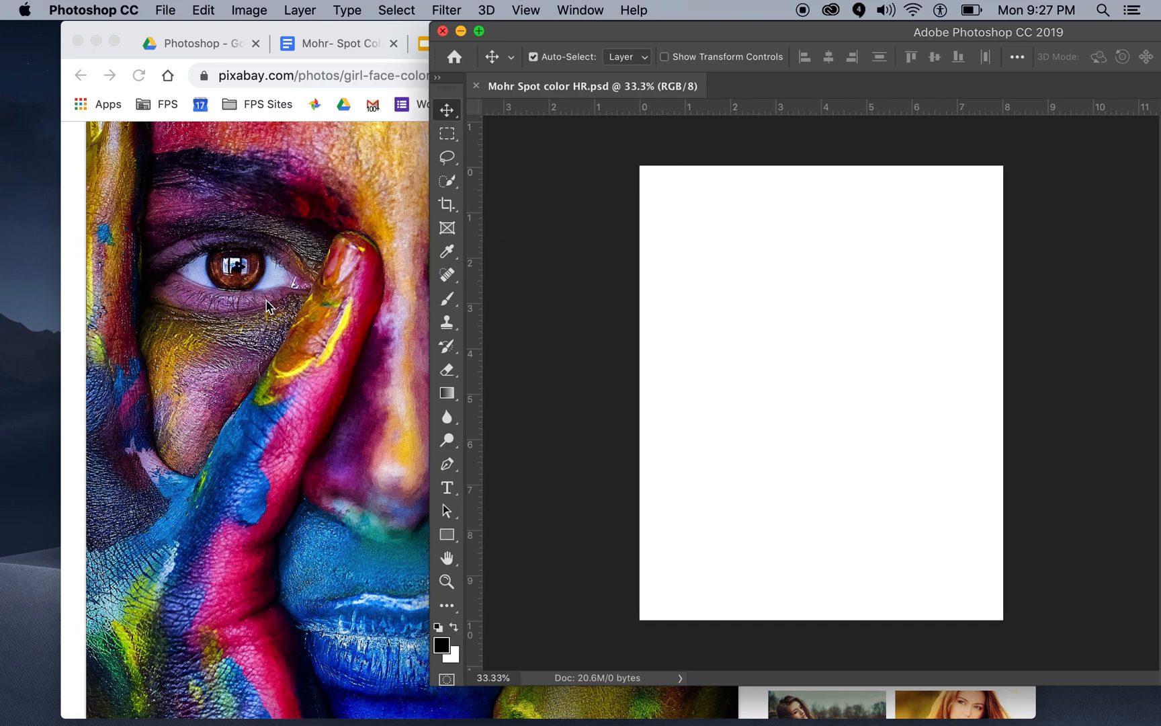
pyautogui.click(196, 262)
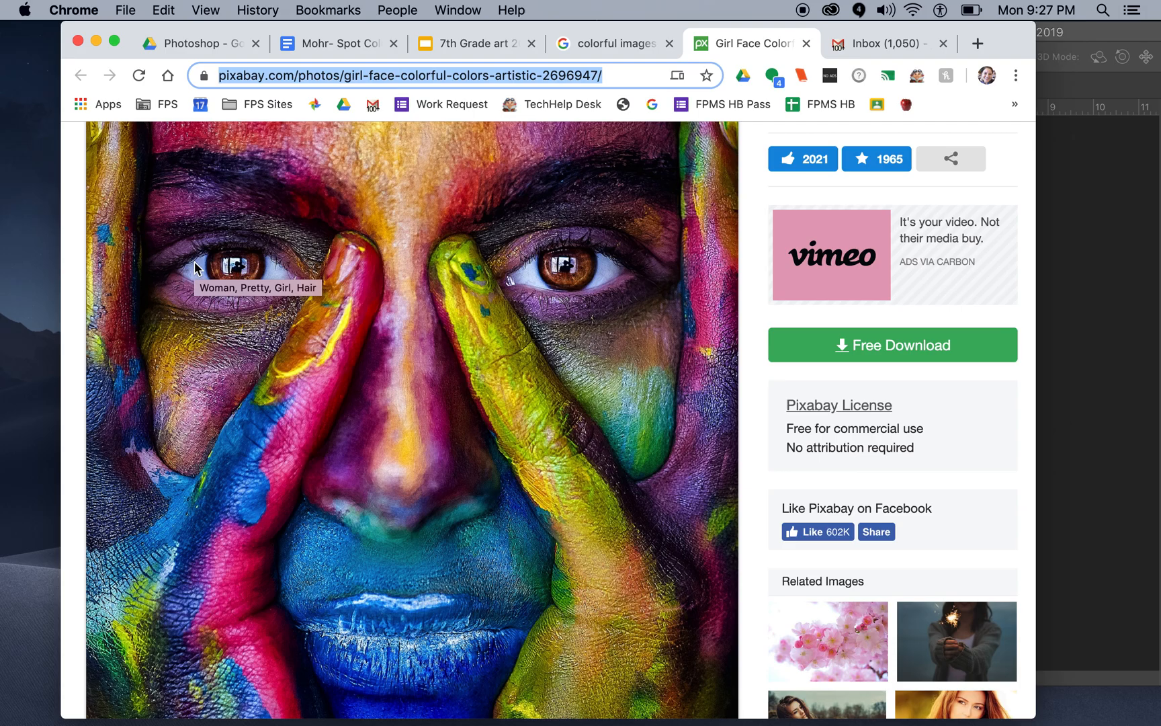
pyautogui.moveTo(1015, 32); pyautogui.dragTo(852, 32)
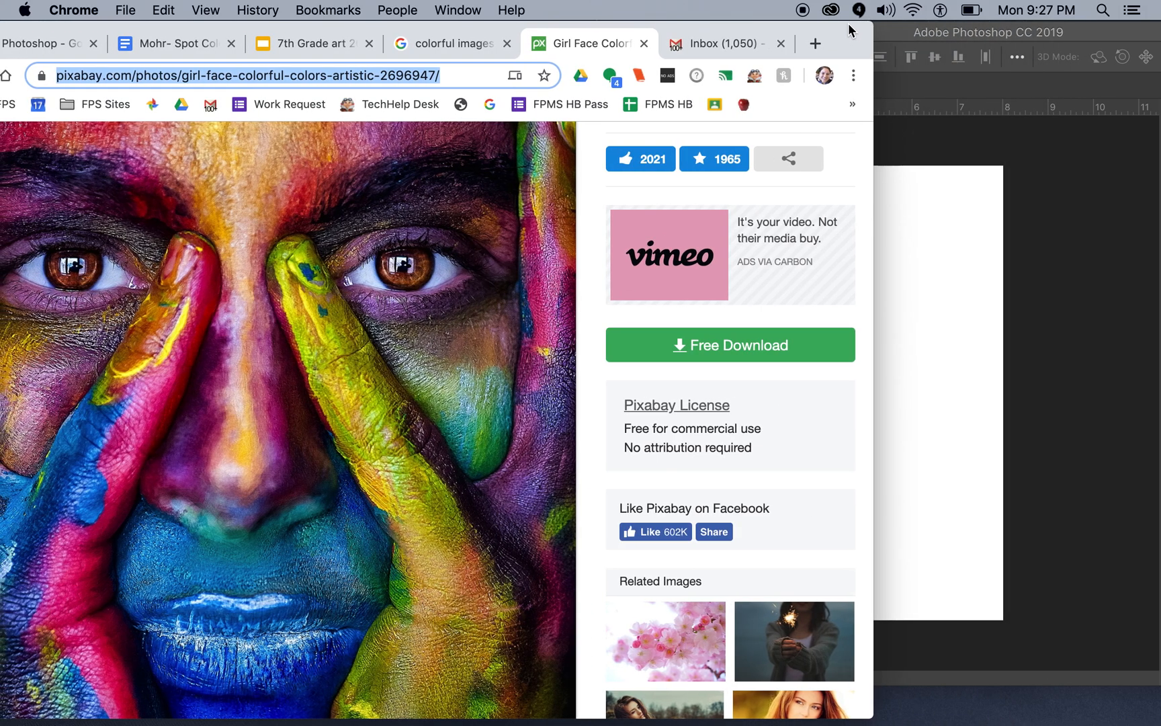
pyautogui.moveTo(339, 359); pyautogui.dragTo(944, 346)
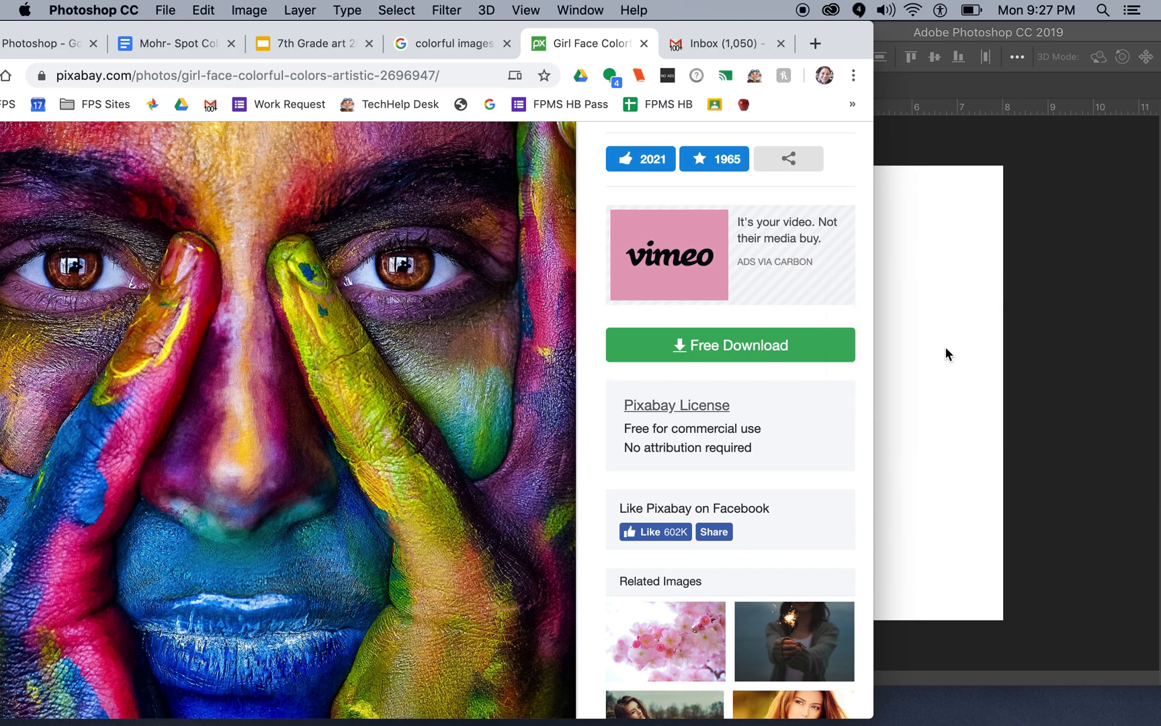
pyautogui.moveTo(819, 42); pyautogui.dragTo(379, 8)
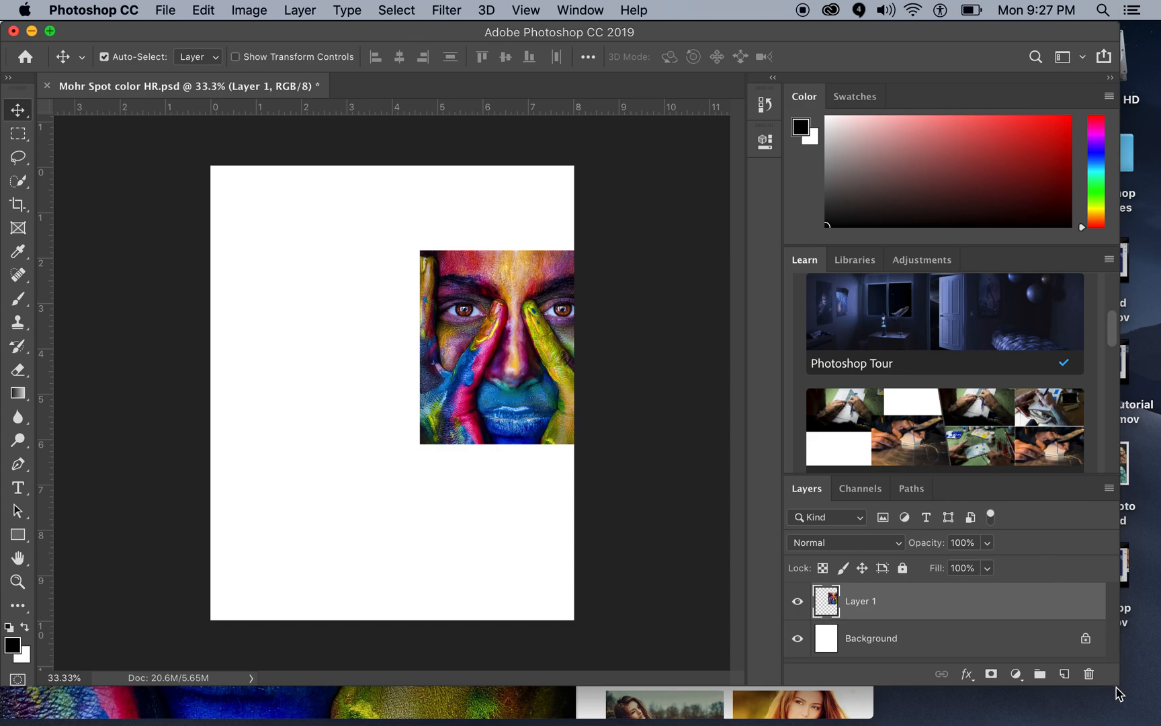
pyautogui.moveTo(1117, 693); pyautogui.dragTo(1146, 720)
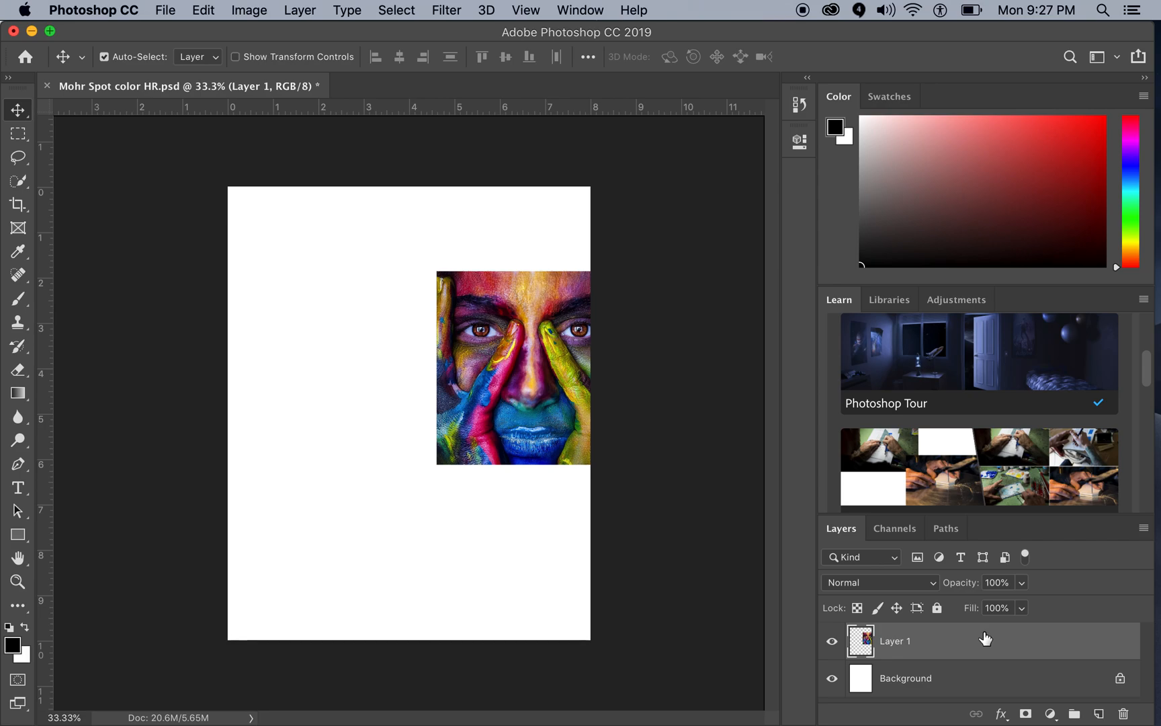
# Step: Move the face picture to the canvas's upper-left corner and scale it proportionally to about 188%, filling the full page width
pyautogui.click(203, 13)
pyautogui.moveTo(250, 432)
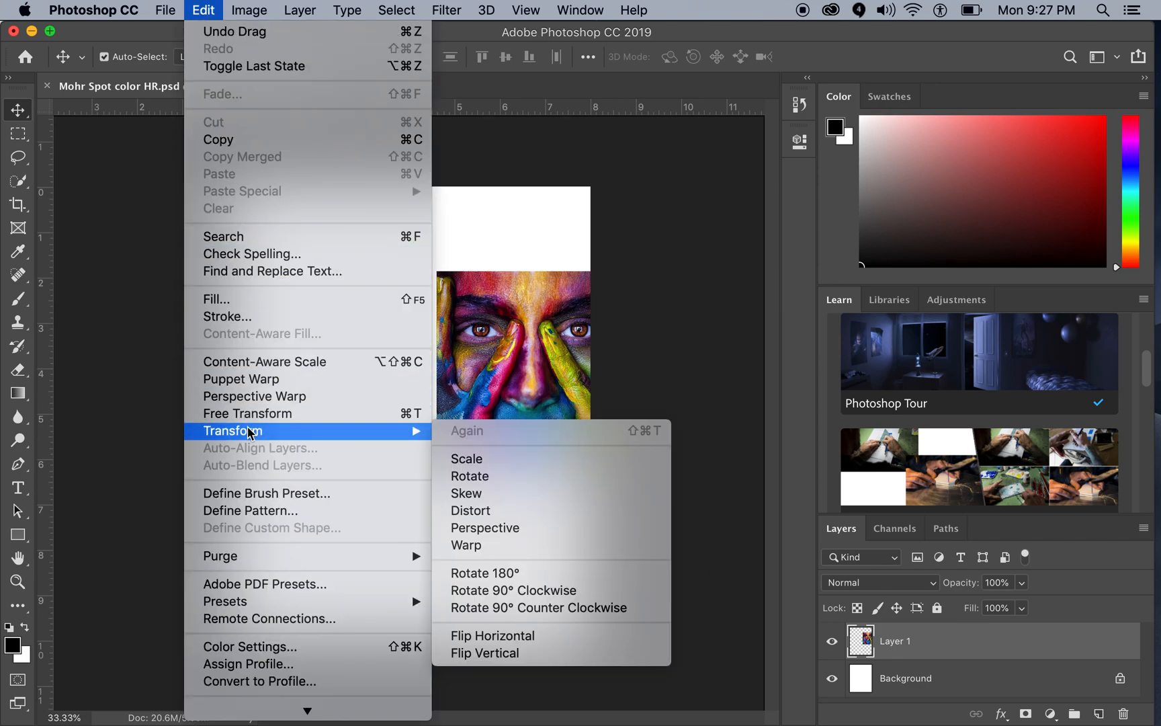
pyautogui.click(468, 458)
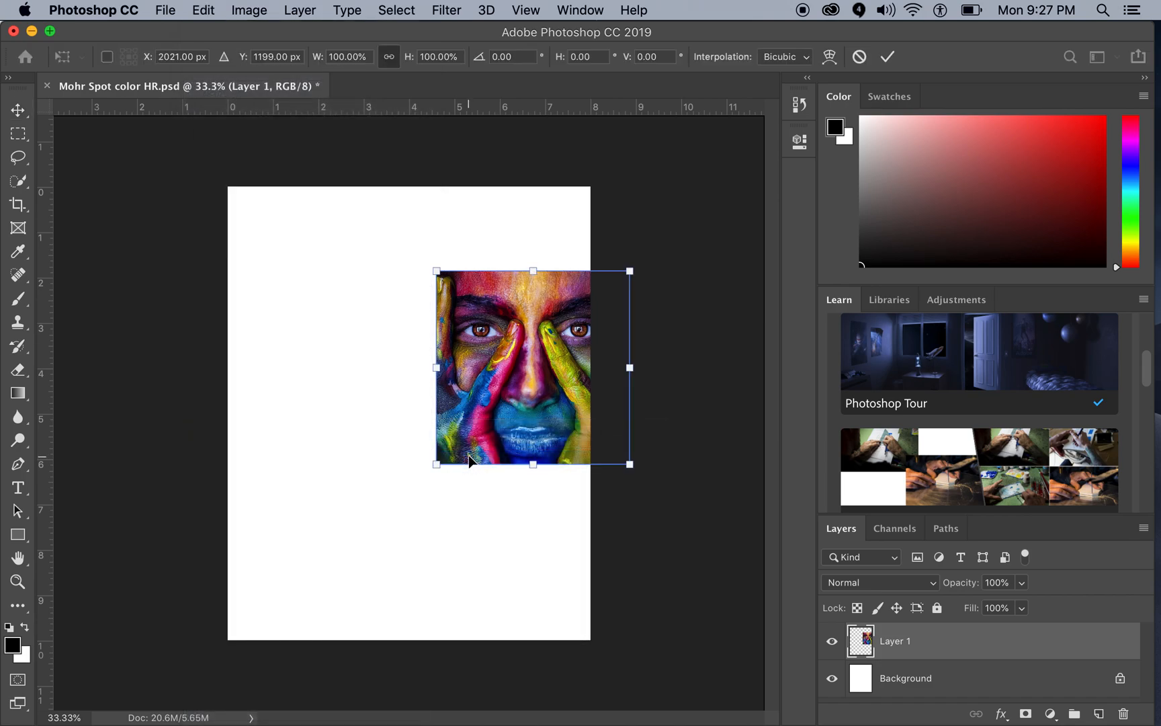
pyautogui.moveTo(467, 327); pyautogui.dragTo(255, 242)
pyautogui.moveTo(419, 381); pyautogui.dragTo(590, 550)
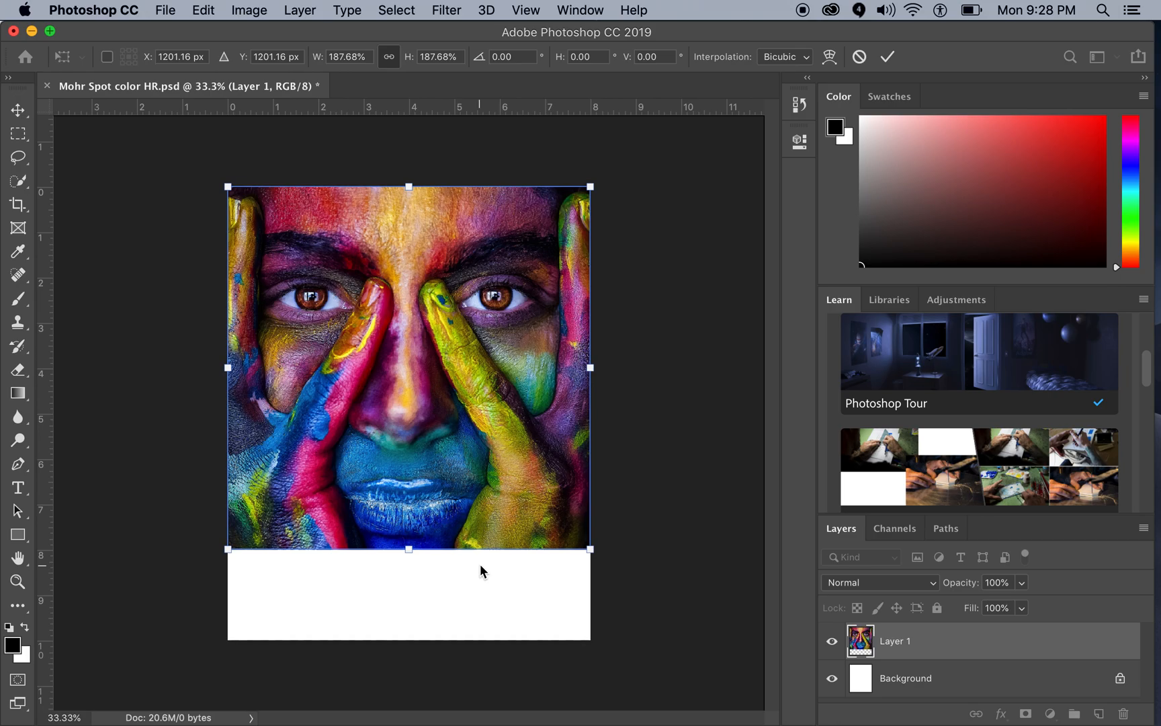
pyautogui.press('Return')
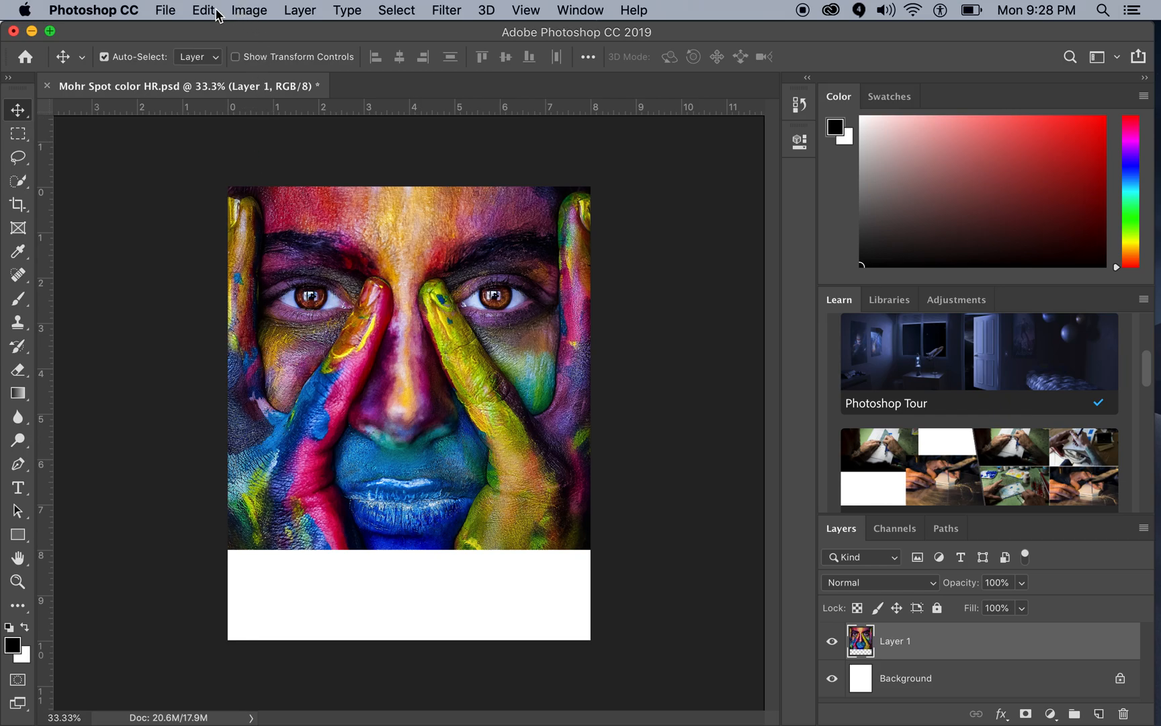
# Step: Duplicate the face picture layer within the same document, keeping the name Layer 1 copy
pyautogui.click(299, 12)
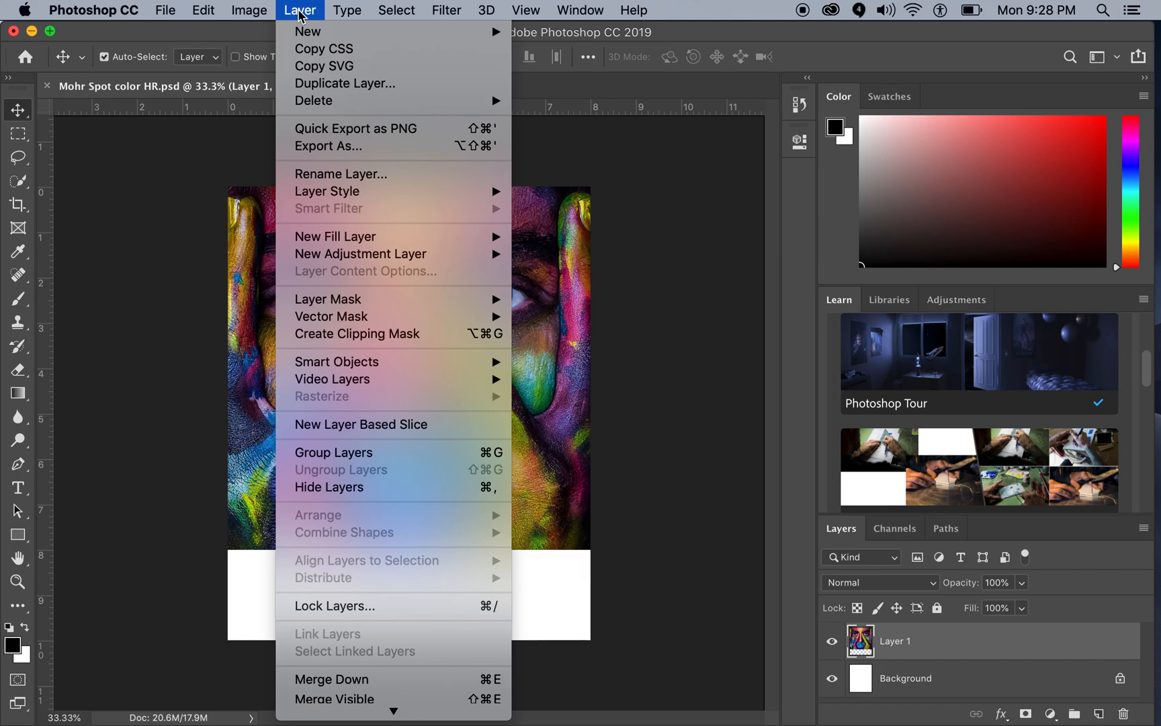
pyautogui.click(324, 86)
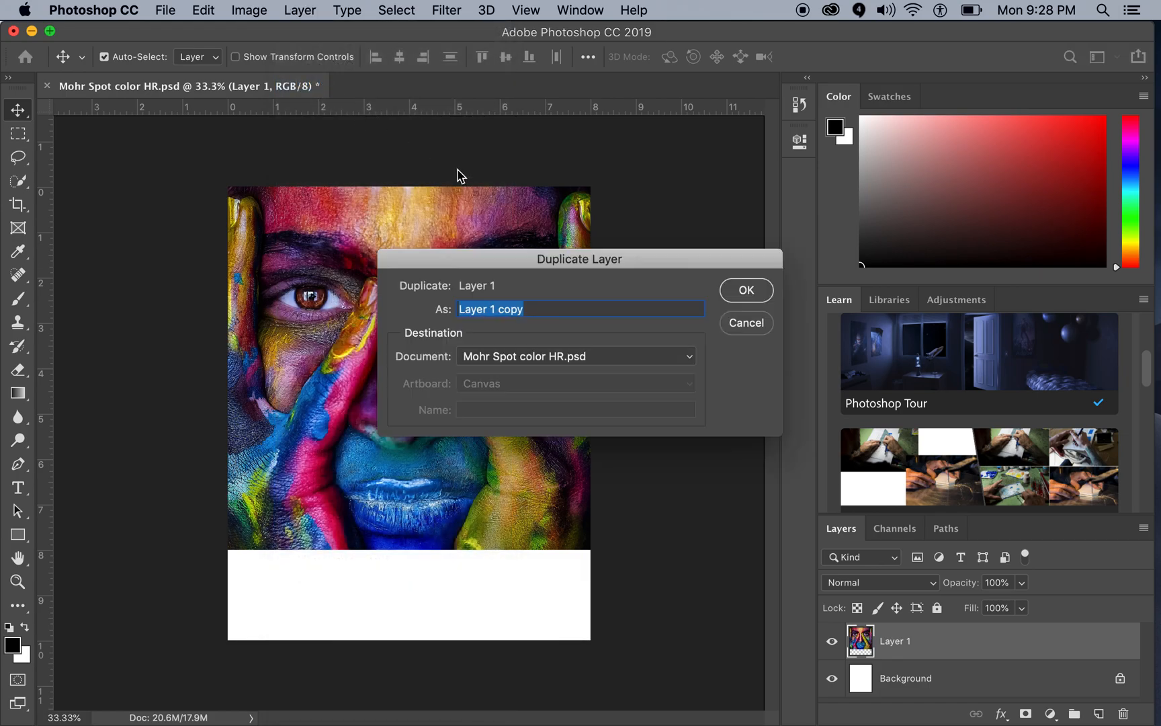
pyautogui.click(746, 290)
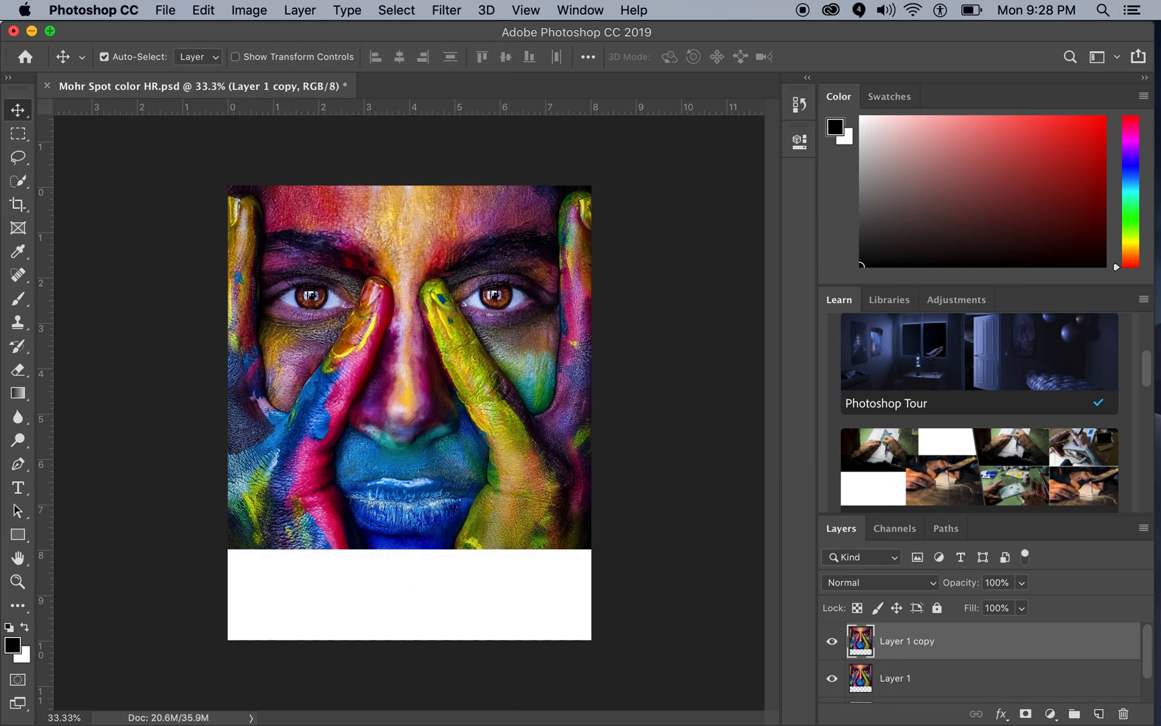
# Step: Examine the layer stack to check the duplicate, the original picture layer and the background
pyautogui.scroll(-1, 998, 656)
pyautogui.scroll(1, 998, 655)
pyautogui.scroll(-1, 998, 655)
pyautogui.scroll(1, 998, 655)
pyautogui.scroll(-1, 998, 655)
pyautogui.scroll(-1, 997, 656)
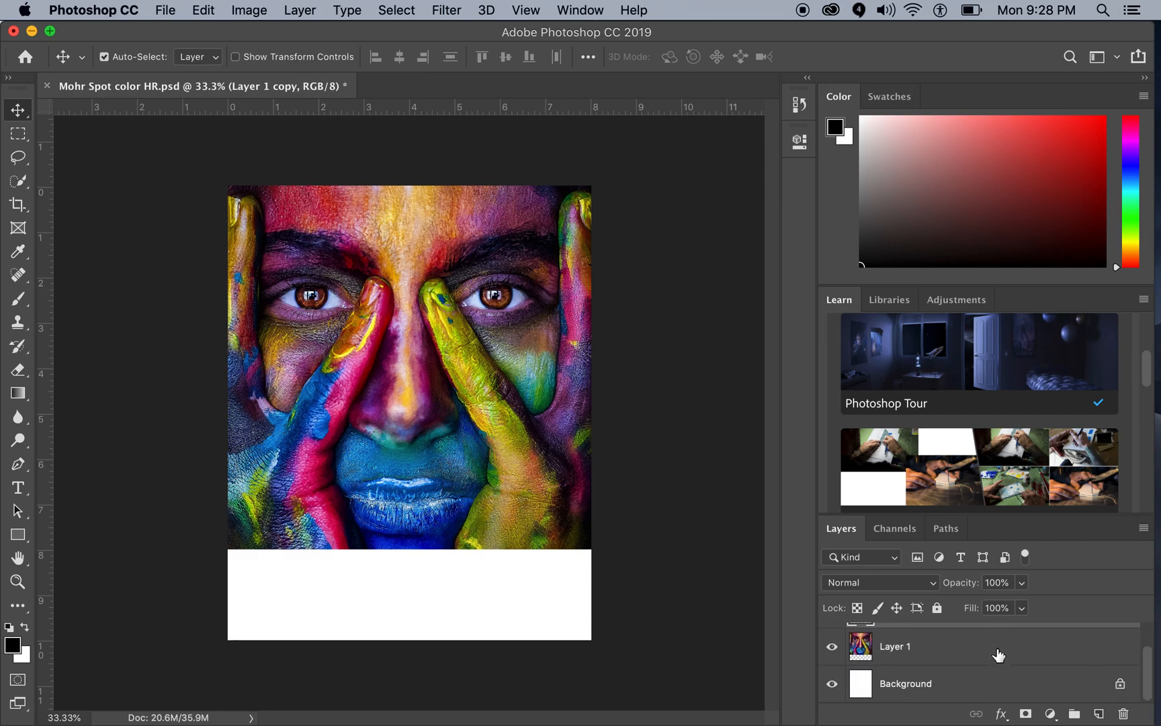
pyautogui.scroll(1, 1006, 662)
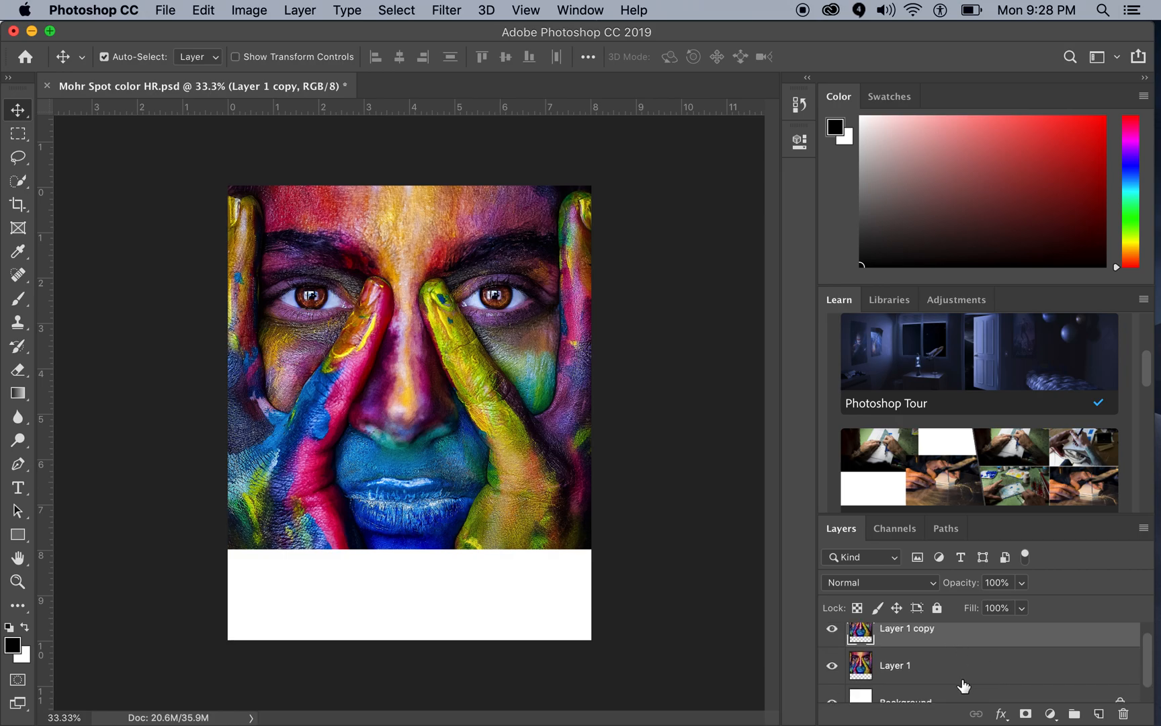
pyautogui.scroll(-1, 962, 683)
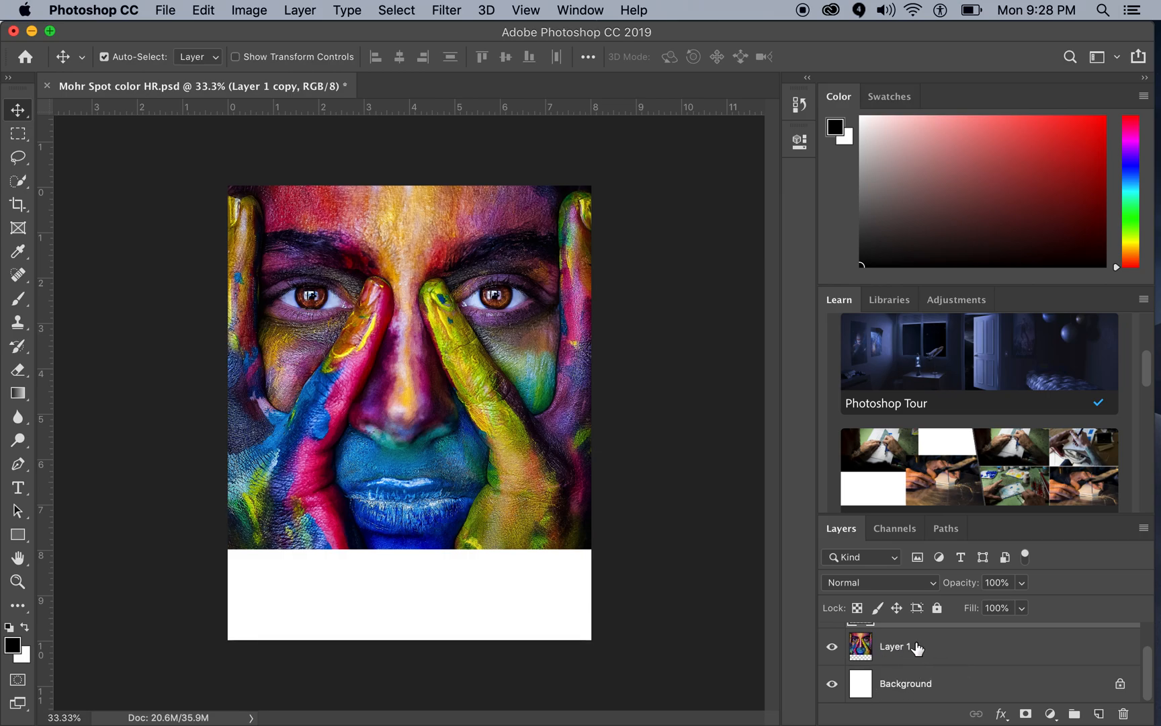
pyautogui.scroll(1, 917, 647)
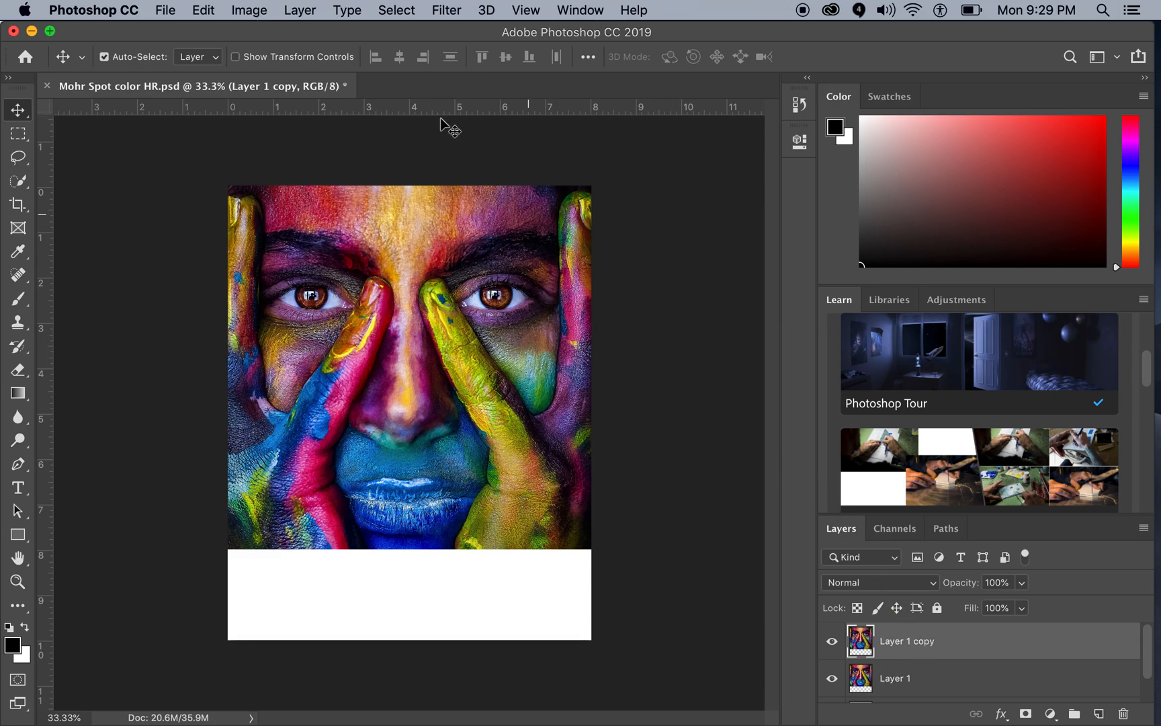
# Step: Convert the duplicated face layer to black and white using the Default preset of the Black & White adjustment
pyautogui.click(258, 14)
pyautogui.moveTo(274, 62)
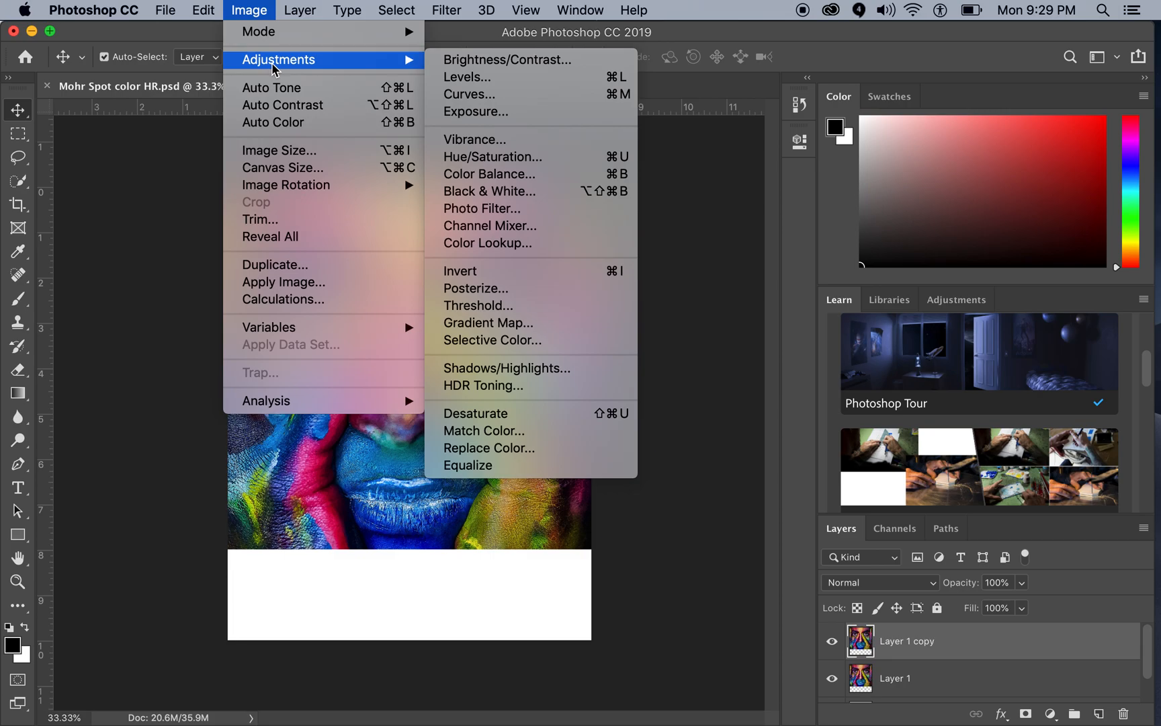
pyautogui.click(506, 193)
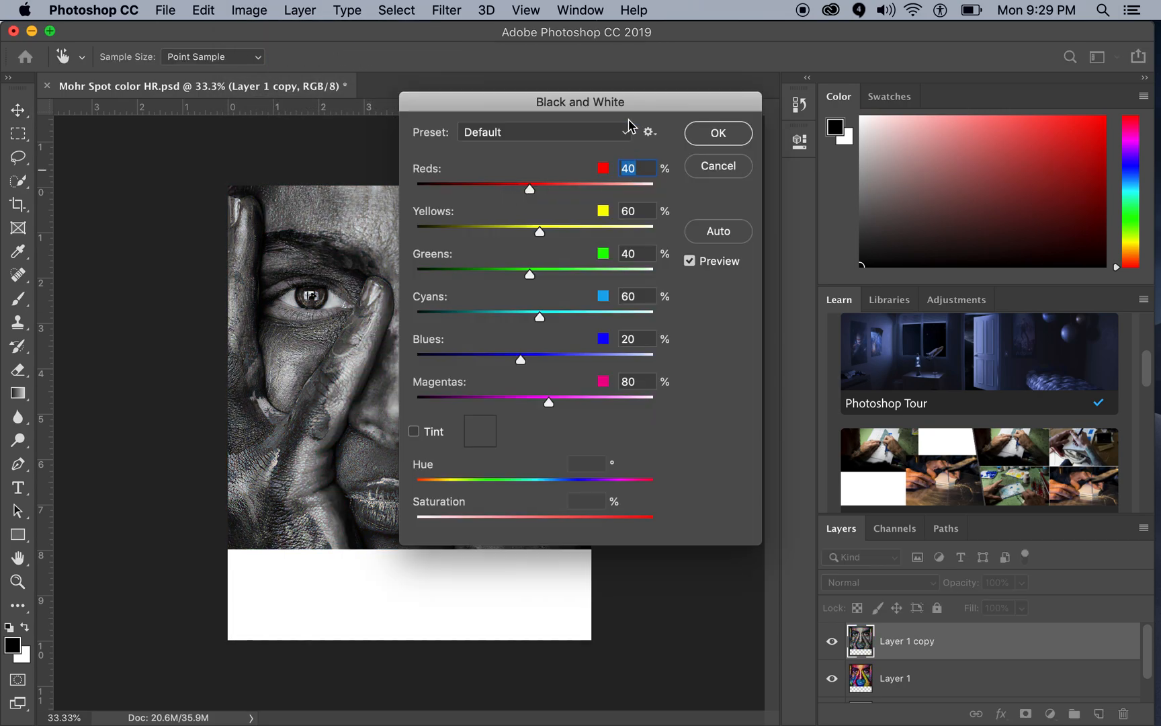
pyautogui.moveTo(627, 108); pyautogui.dragTo(893, 99)
pyautogui.click(984, 126)
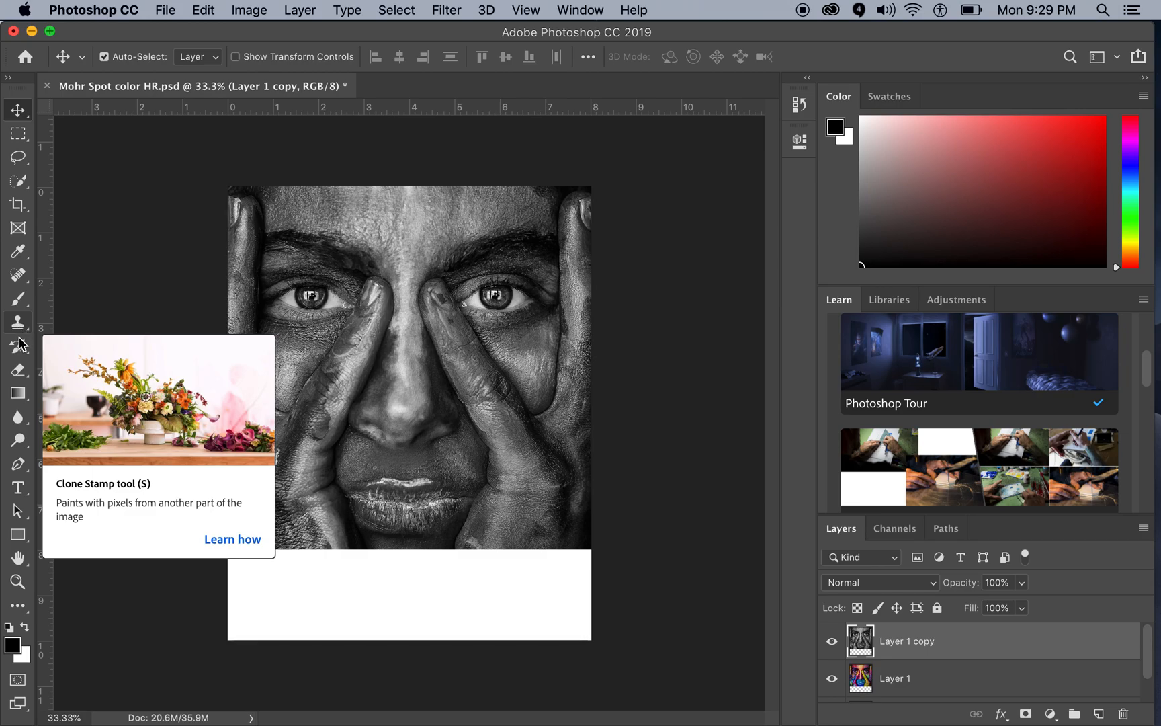
# Step: Choose the Eraser tool and set its brush size to 63 px
pyautogui.click(19, 372)
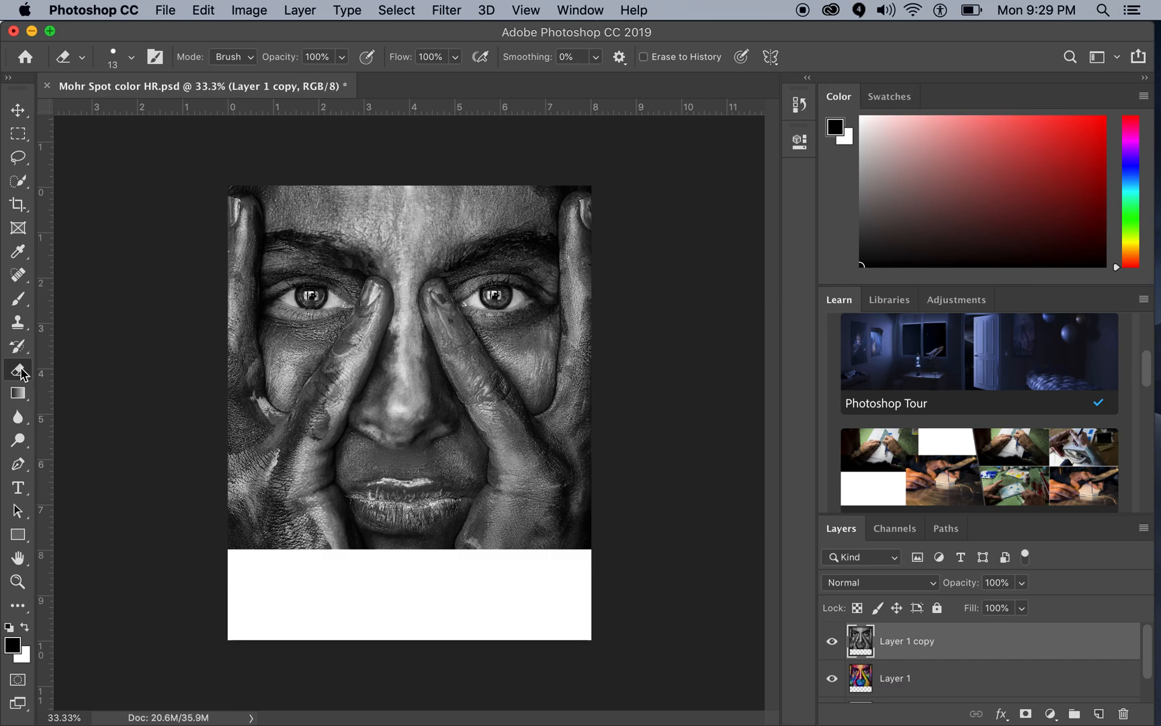
pyautogui.click(114, 64)
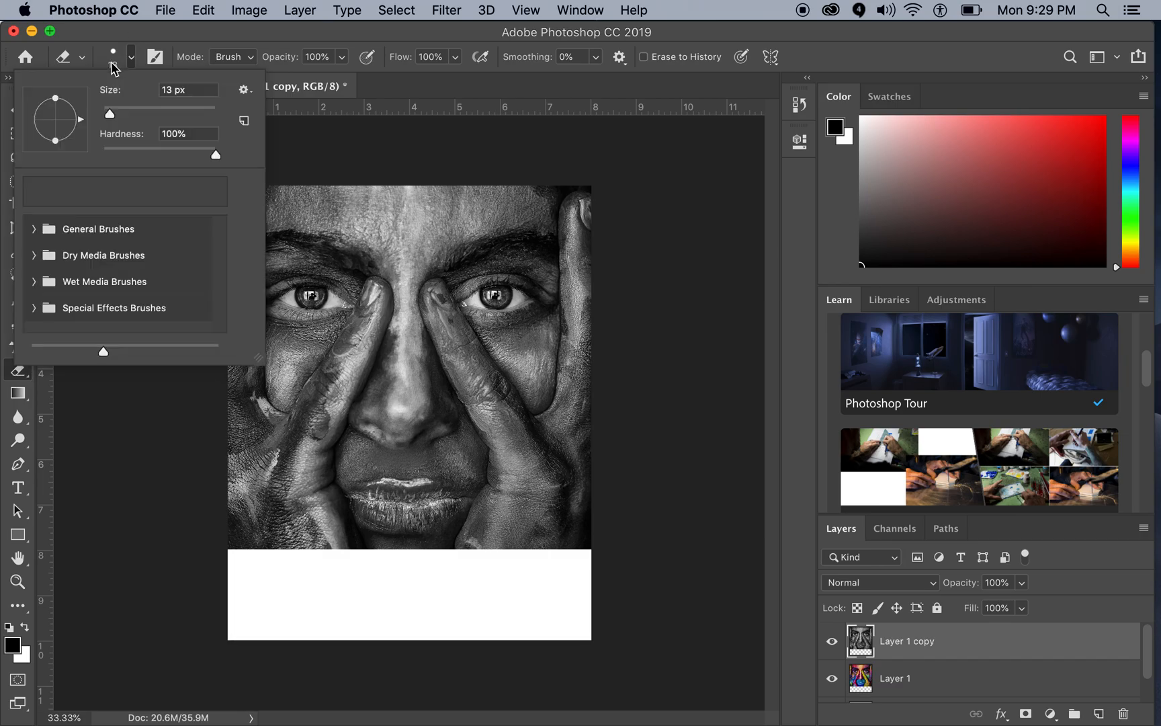
pyautogui.click(114, 63)
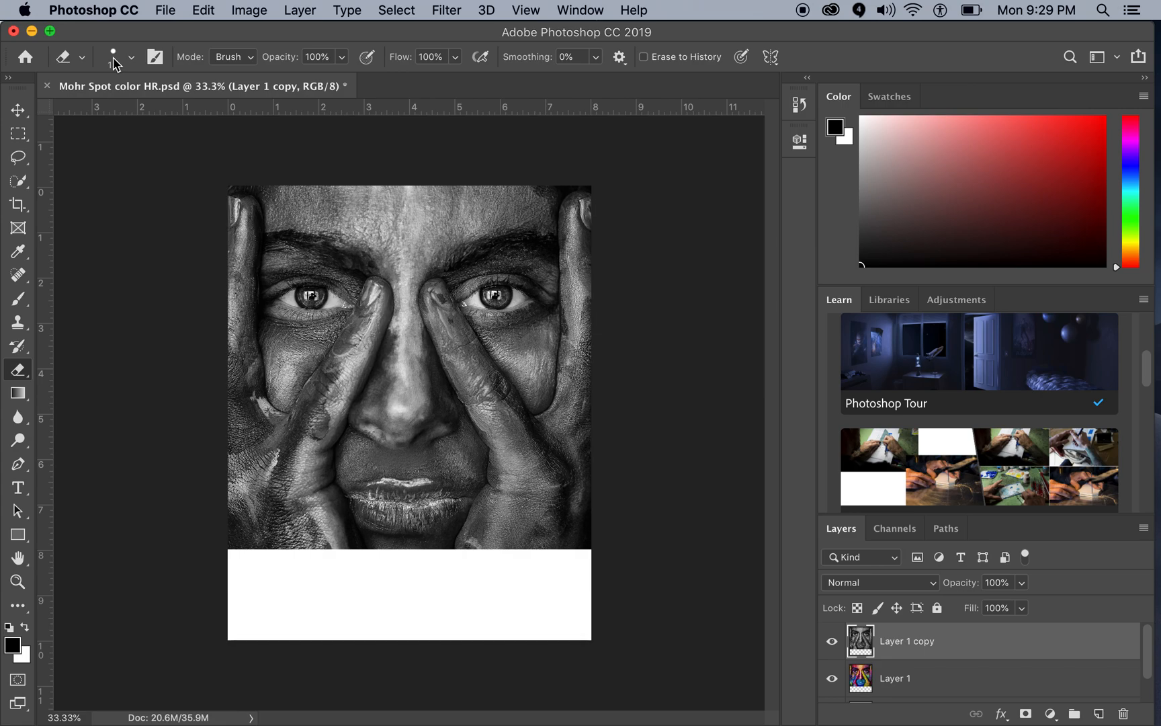
pyautogui.click(116, 62)
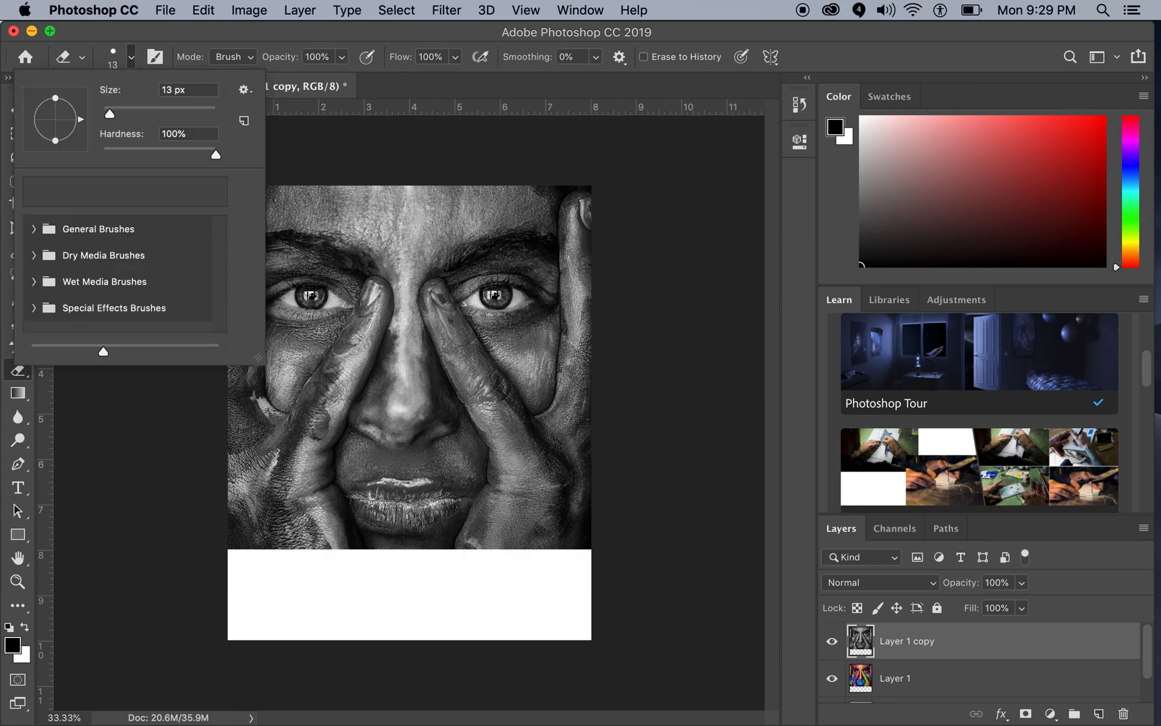
pyautogui.click(113, 59)
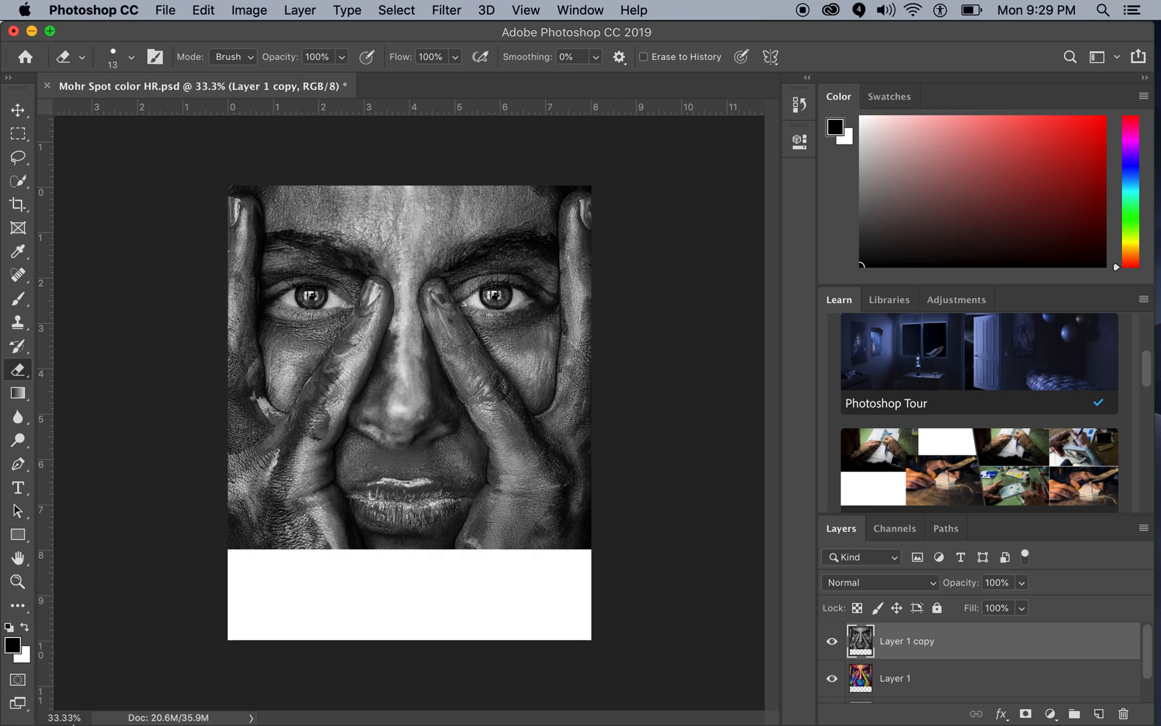
pyautogui.click(61, 717)
pyautogui.write('50')
pyautogui.press('Return')
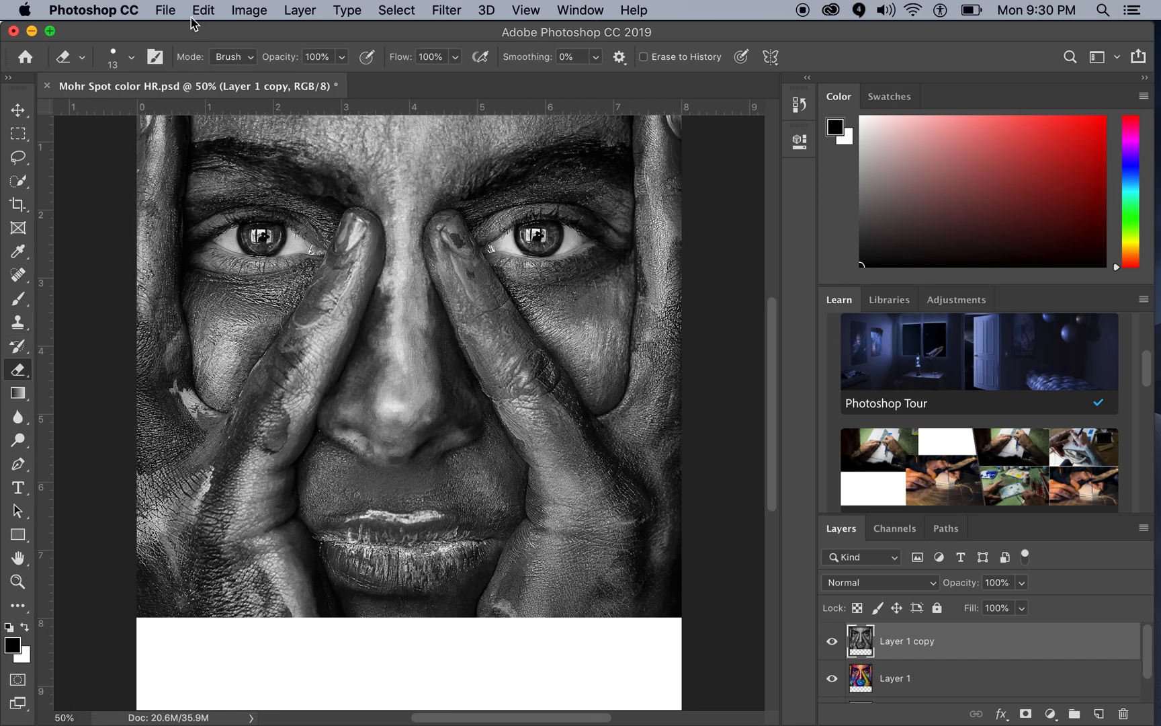
pyautogui.click(122, 64)
pyautogui.moveTo(109, 114); pyautogui.dragTo(126, 113)
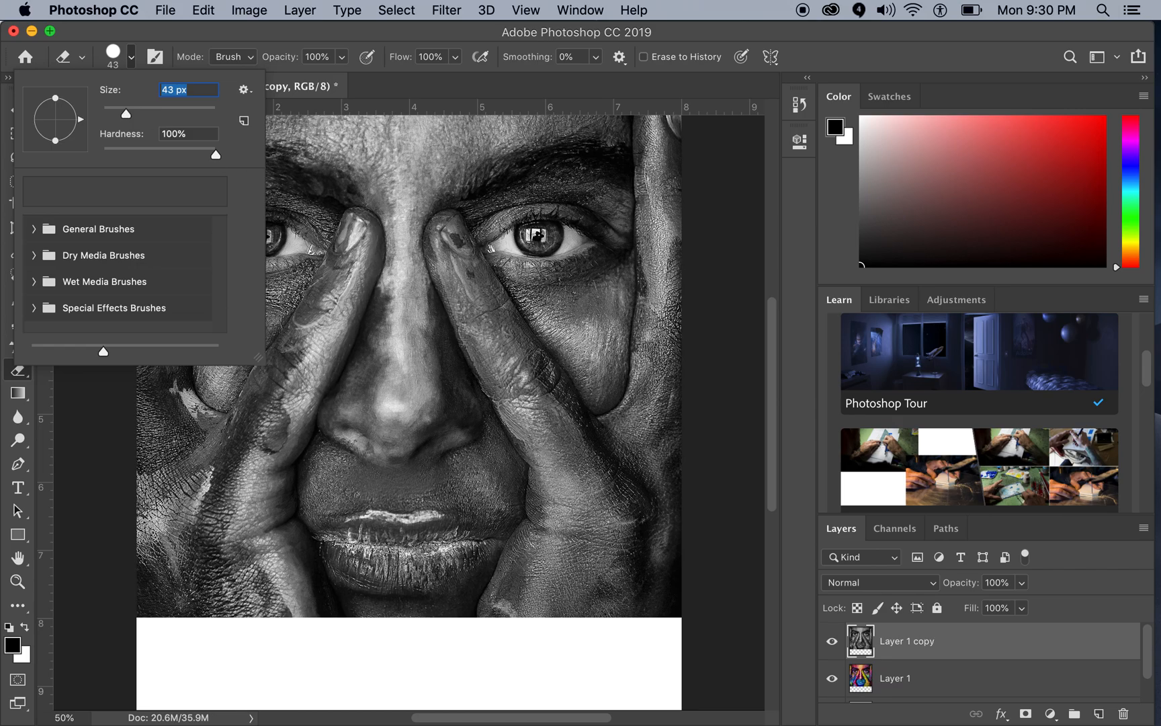
pyautogui.moveTo(126, 113); pyautogui.dragTo(138, 114)
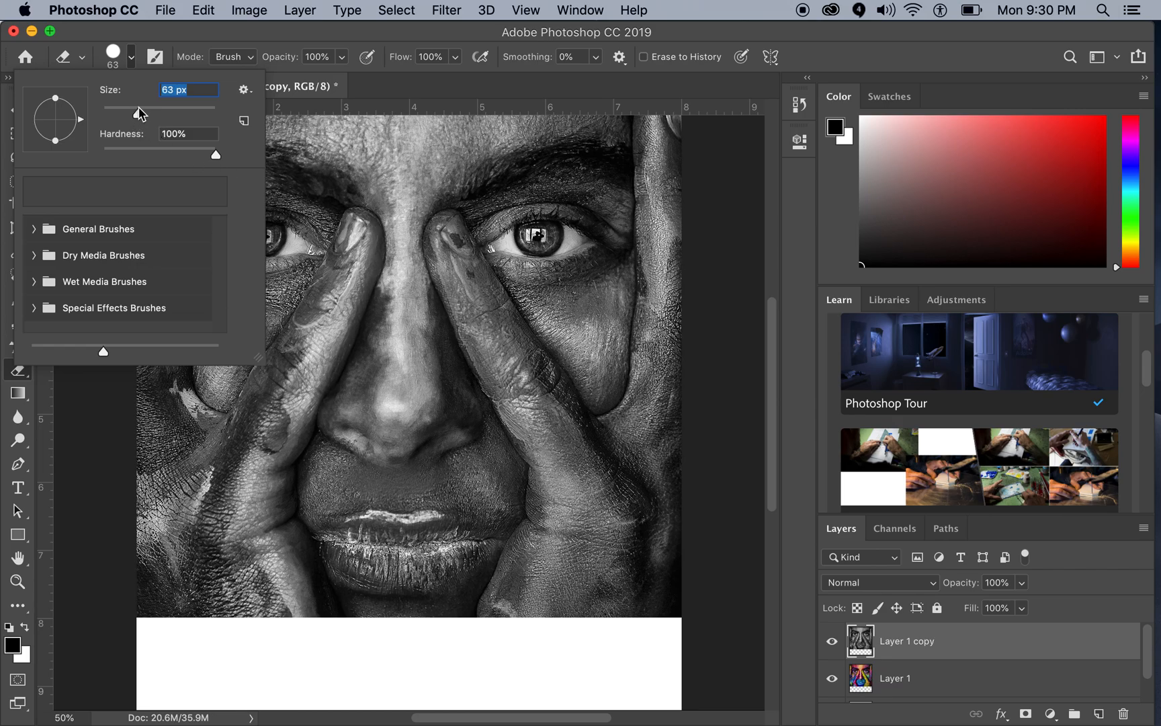
# Step: Erase both irises on the black-and-white copy to reveal the eye color from the layer beneath
pyautogui.click(544, 243)
pyautogui.moveTo(545, 243)
pyautogui.mouseDown()
pyautogui.moveTo(521, 237)
pyautogui.moveTo(548, 228)
pyautogui.moveTo(550, 243)
pyautogui.moveTo(554, 229)
pyautogui.moveTo(519, 230)
pyautogui.mouseUp()
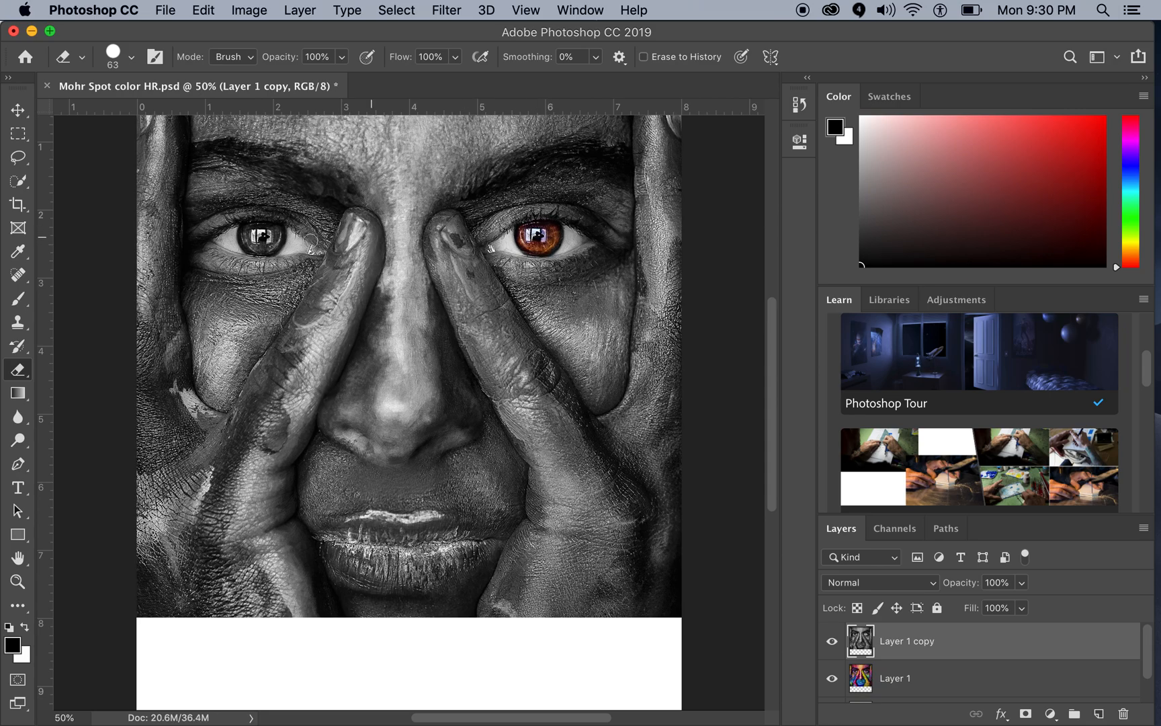
pyautogui.moveTo(279, 233)
pyautogui.mouseDown()
pyautogui.moveTo(246, 236)
pyautogui.moveTo(268, 244)
pyautogui.moveTo(277, 239)
pyautogui.moveTo(254, 235)
pyautogui.mouseUp()
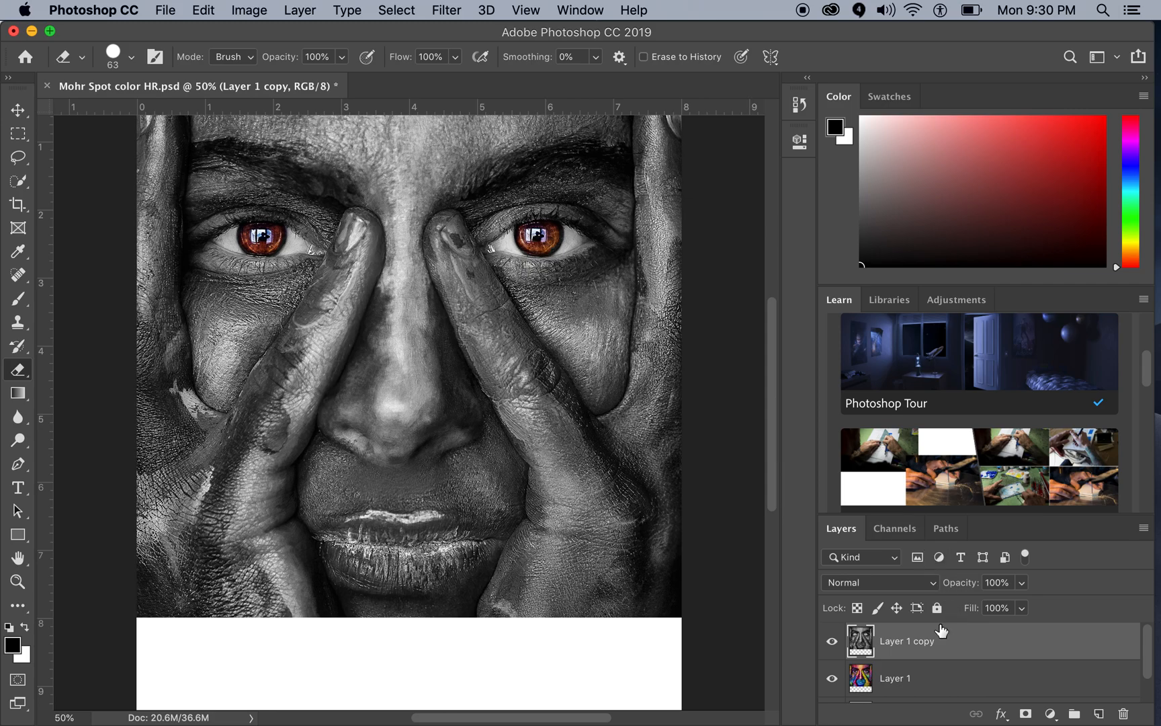
# Step: Hide the color layer, erase the leftover gray spots inside both irises on the copy, and show the color layer again
pyautogui.click(832, 680)
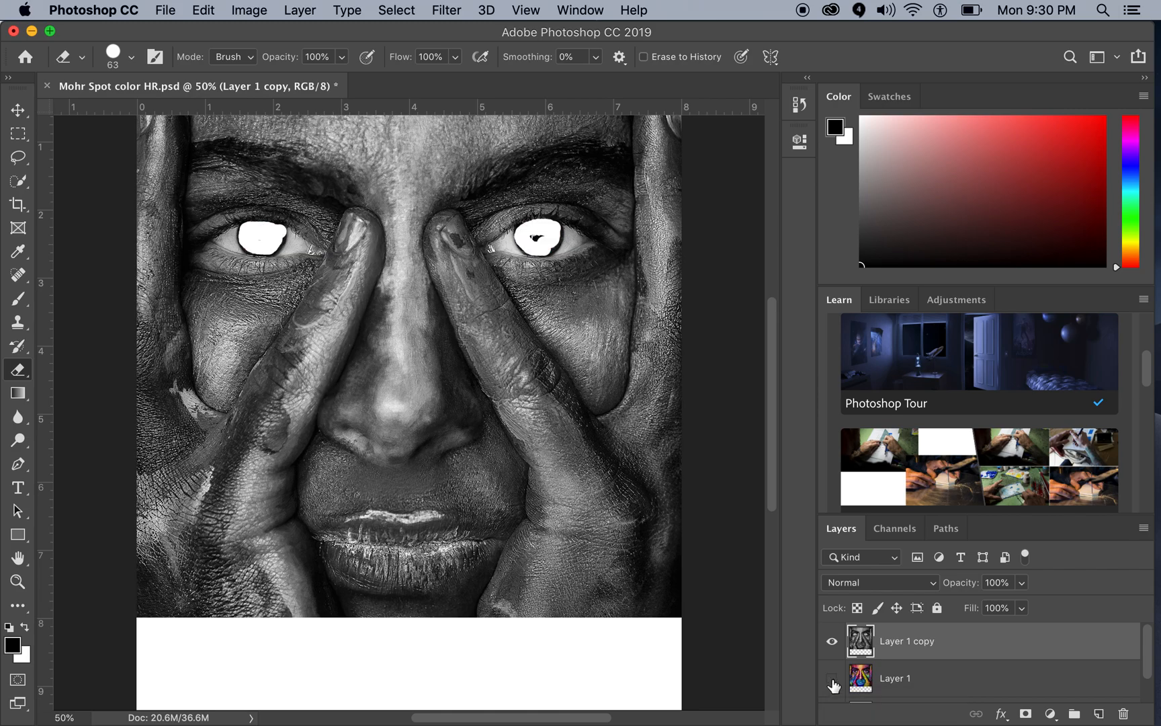
pyautogui.click(832, 681)
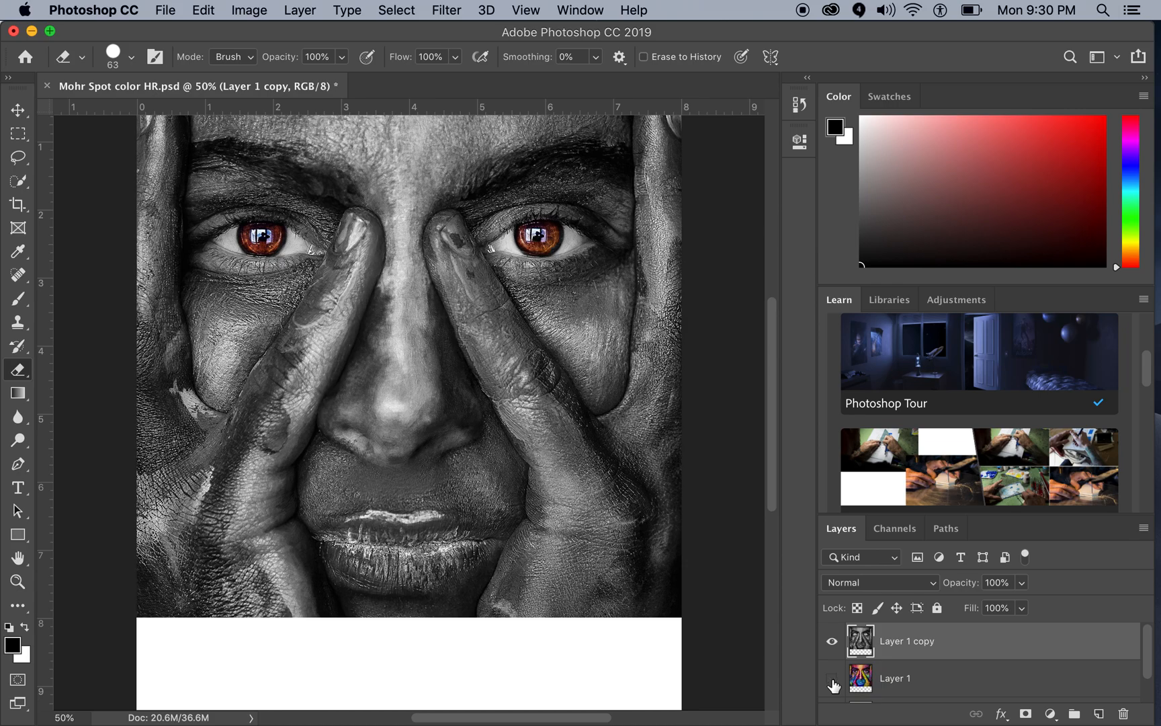
pyautogui.click(833, 681)
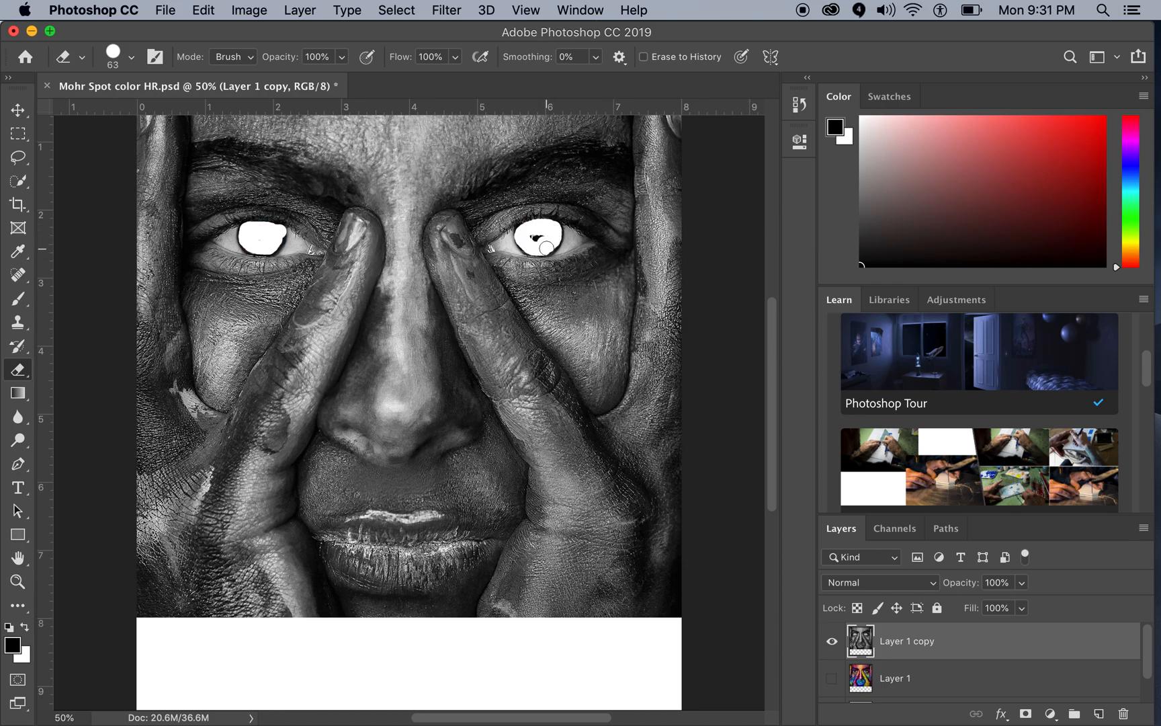
pyautogui.moveTo(544, 244); pyautogui.dragTo(515, 236)
pyautogui.moveTo(278, 236); pyautogui.dragTo(251, 245)
pyautogui.click(832, 680)
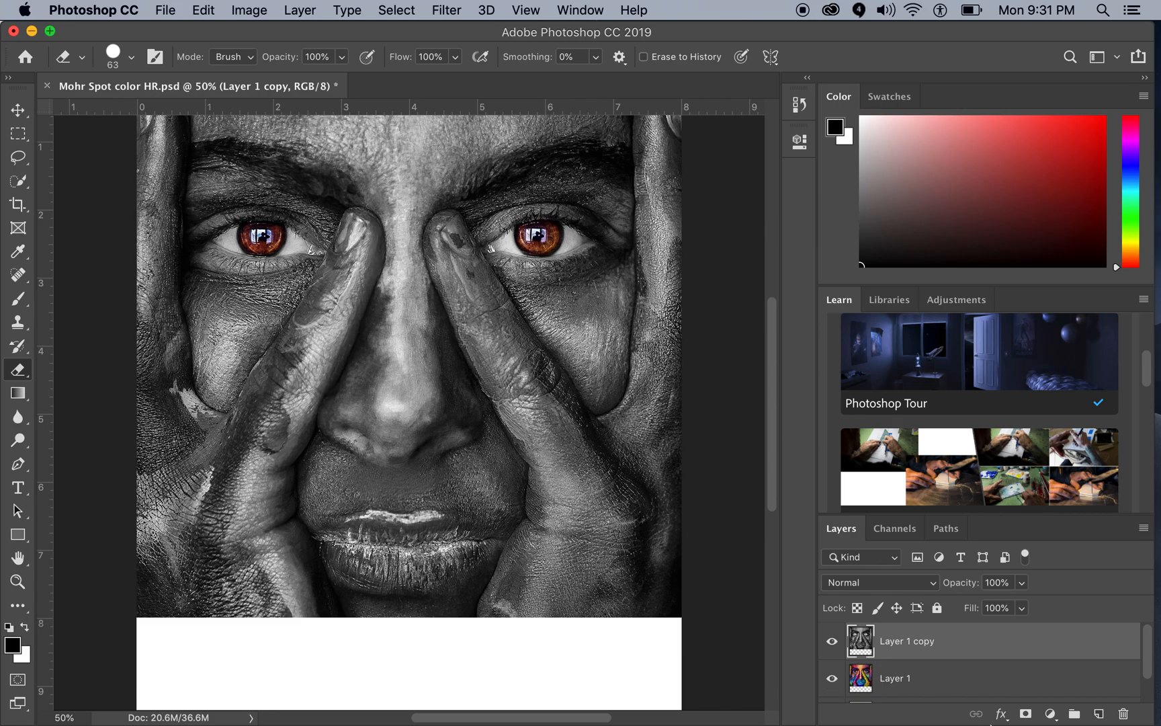
# Step: Recolor the eyes green by shifting the hue of Layer 1 to +128 with a Hue/Saturation adjustment
pyautogui.click(917, 684)
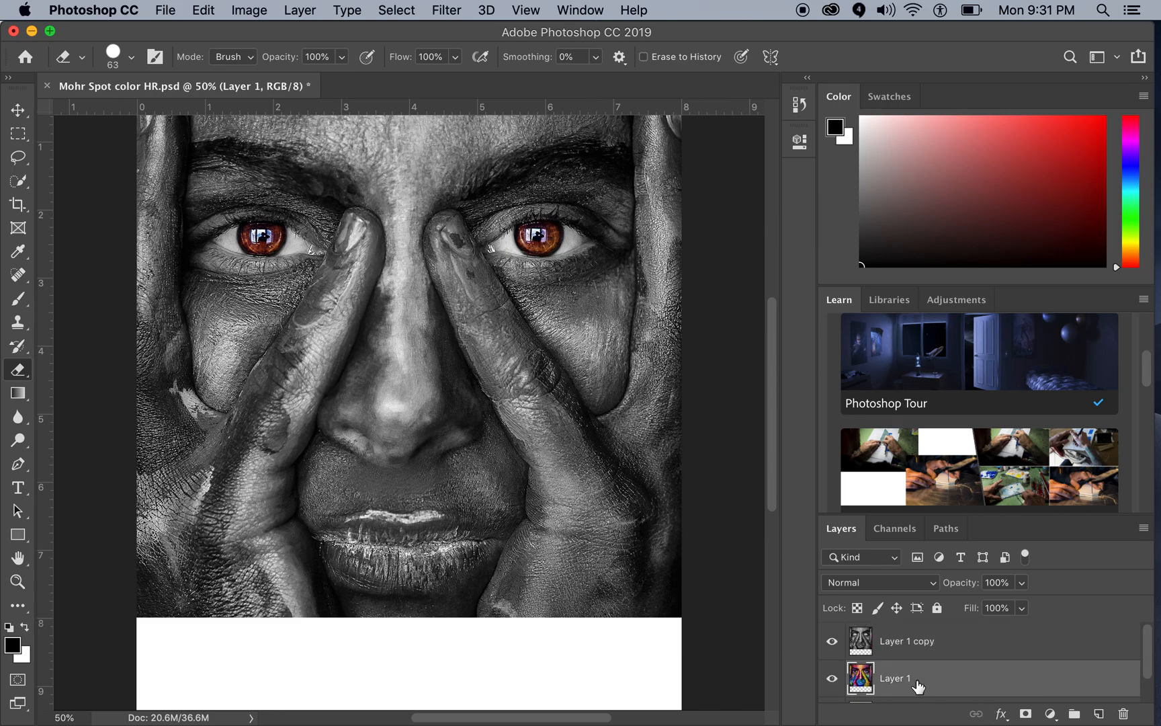
pyautogui.click(244, 14)
pyautogui.moveTo(261, 62)
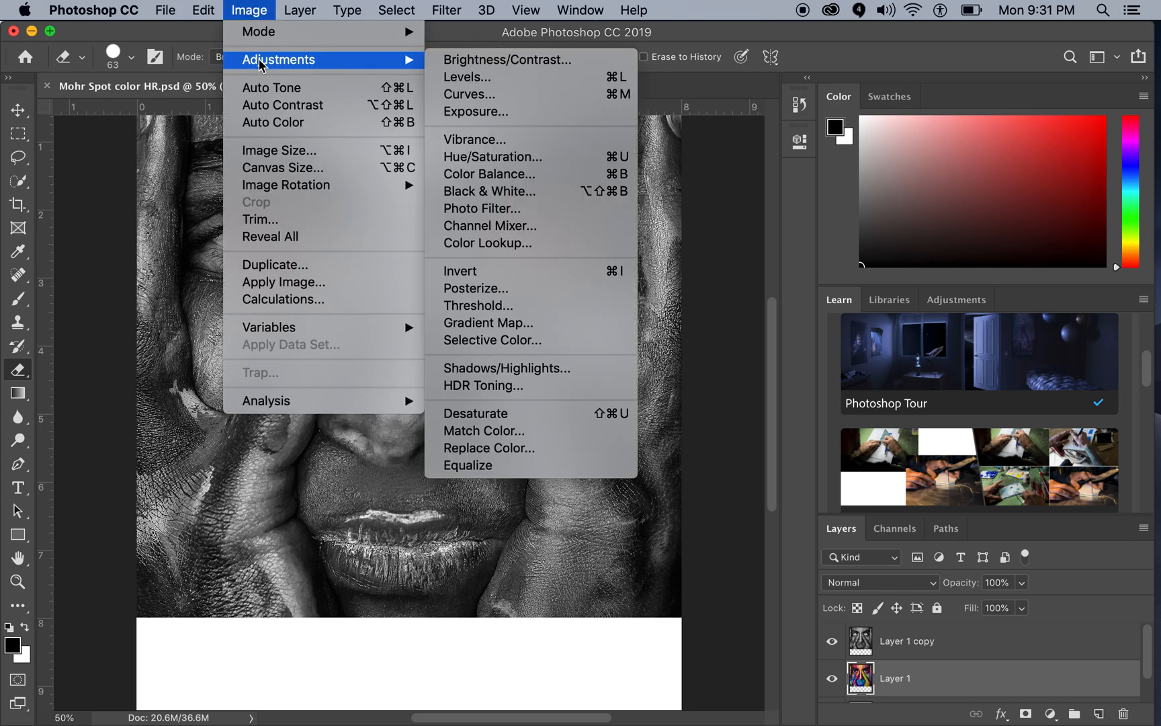
pyautogui.click(463, 157)
pyautogui.moveTo(461, 94); pyautogui.dragTo(900, 94)
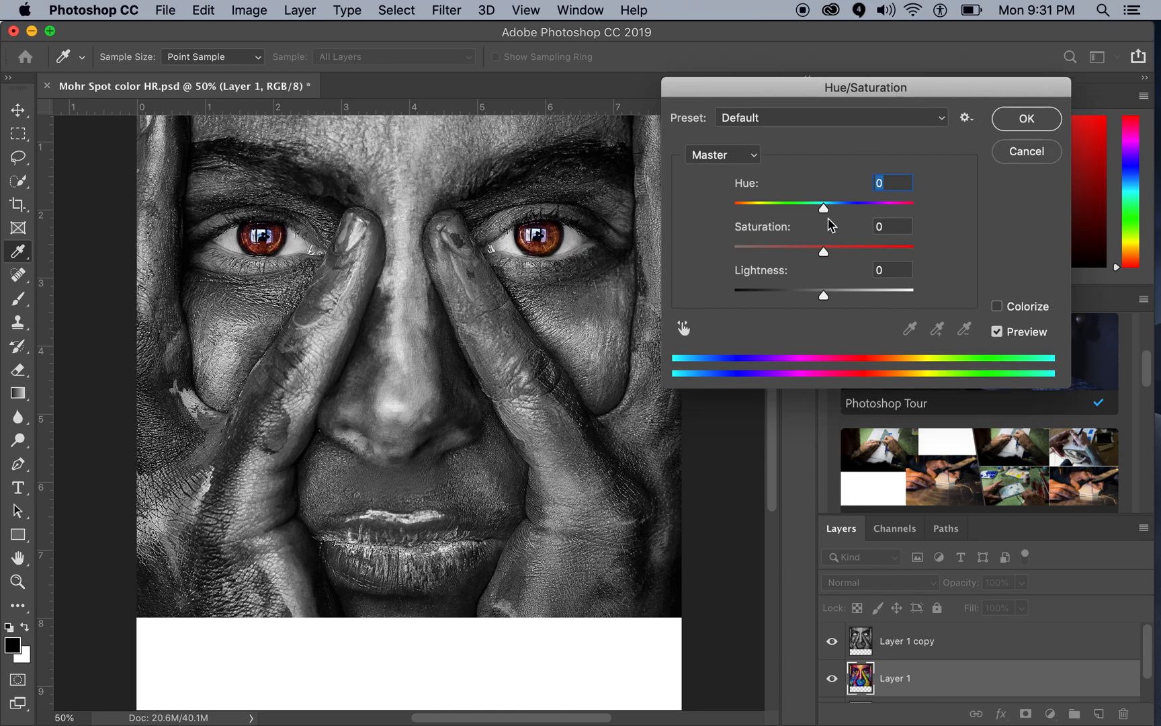
pyautogui.moveTo(824, 208); pyautogui.dragTo(897, 215)
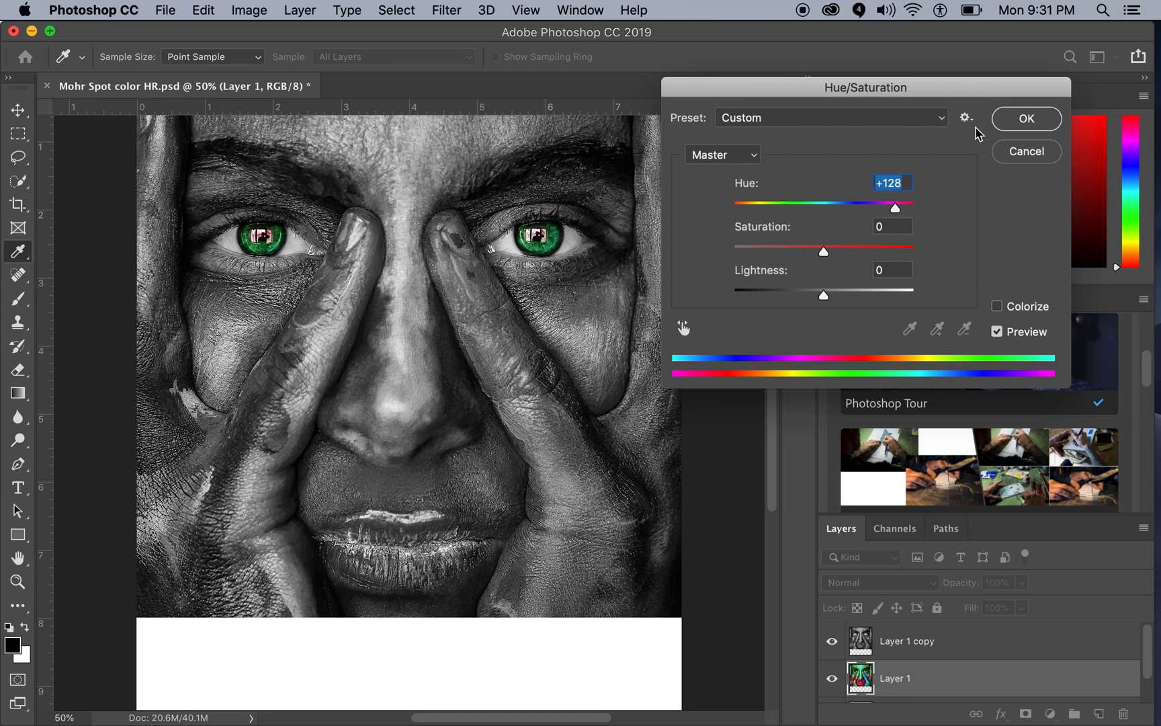
pyautogui.click(1027, 120)
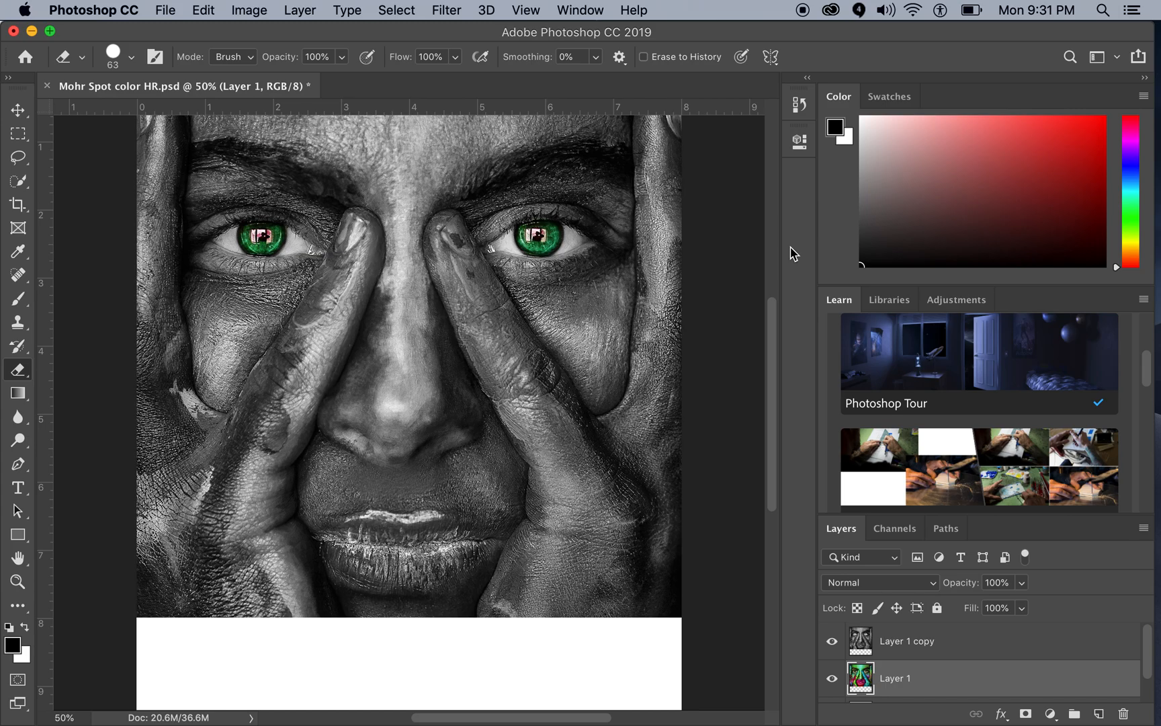
pyautogui.click(202, 12)
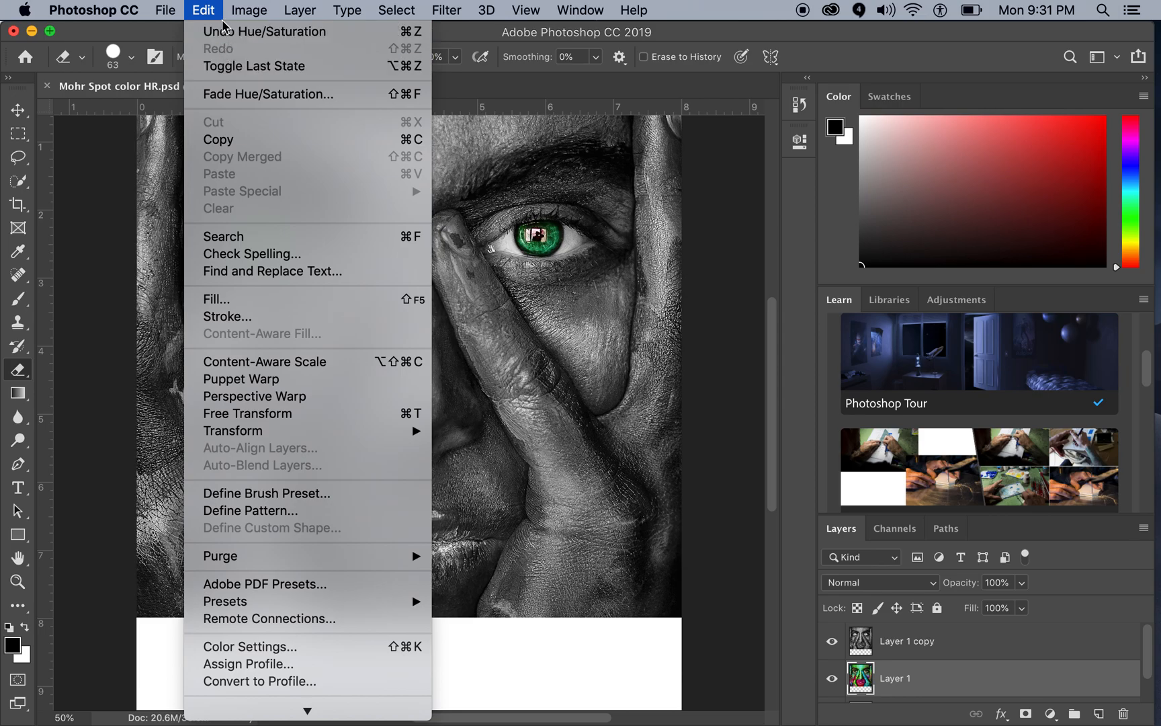
pyautogui.click(225, 32)
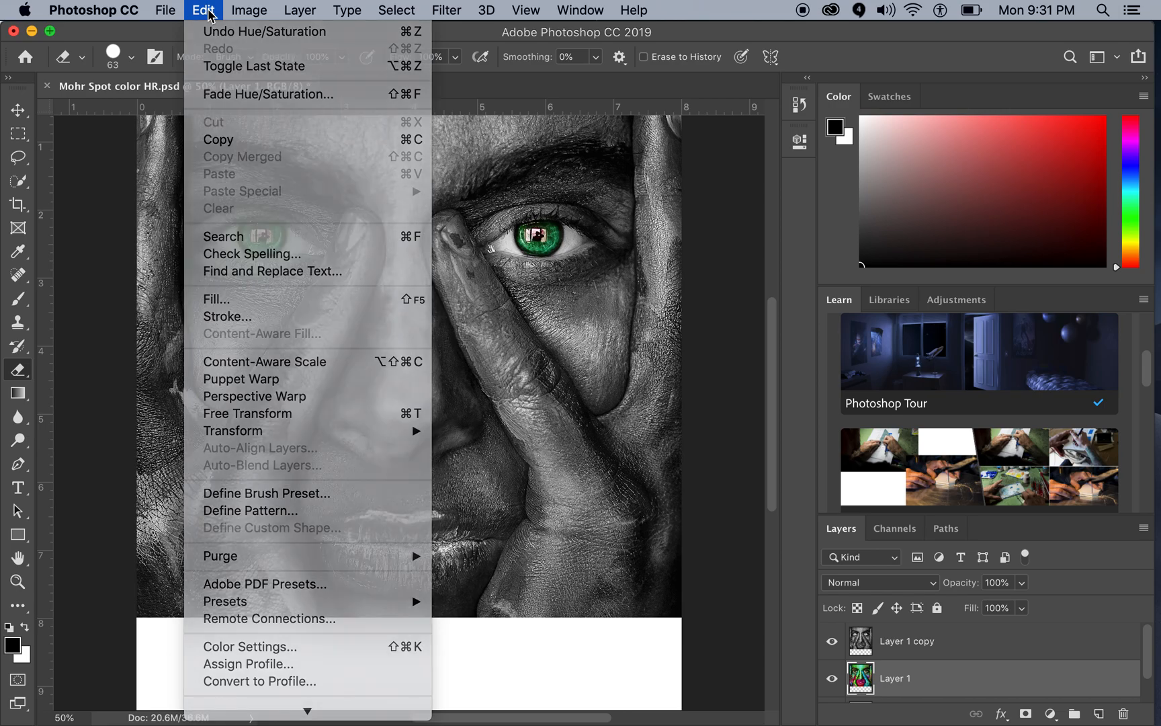
# Step: Hide the black-and-white copy to inspect the recolored layer beneath, and show the copy again
pyautogui.click(832, 643)
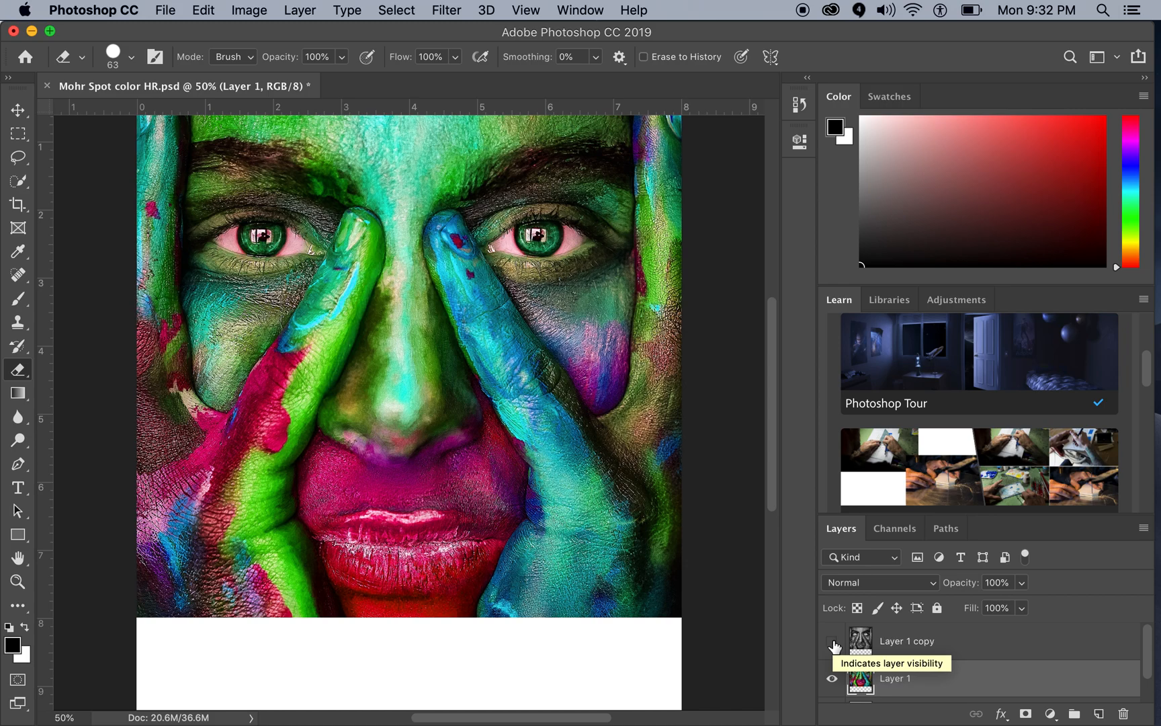
pyautogui.click(832, 644)
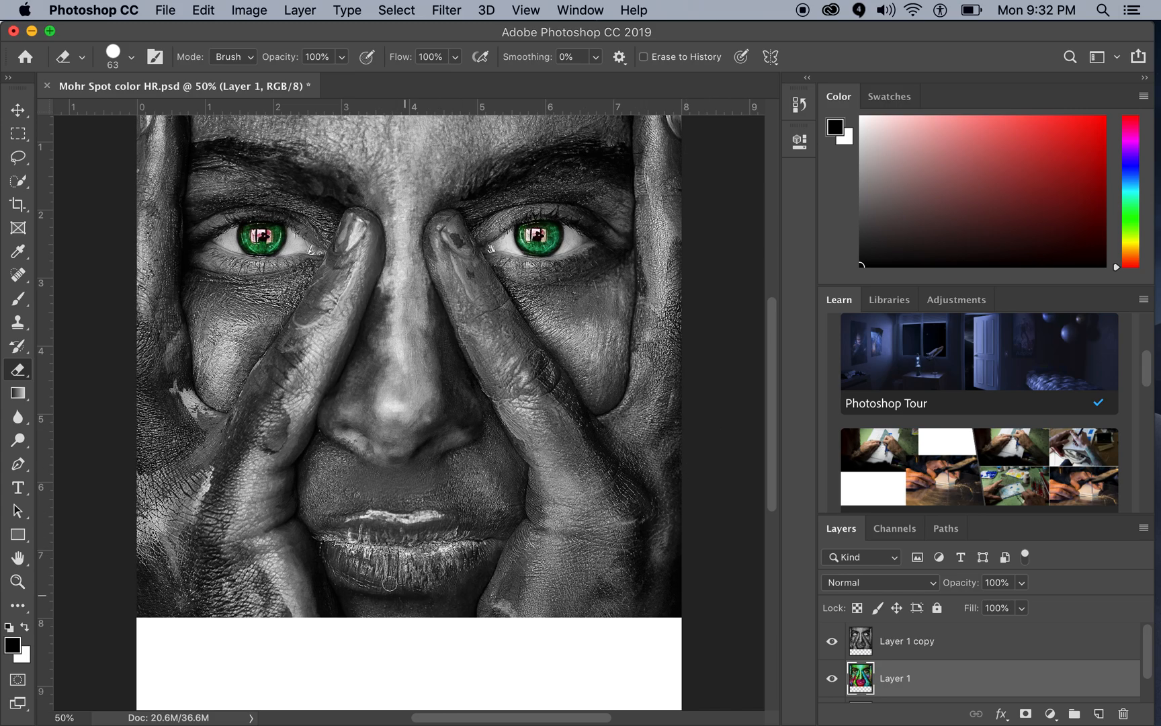
# Step: Save the spot color project to the Desktop as a layered Photoshop file with maximized compatibility, replacing the existing version
pyautogui.click(166, 11)
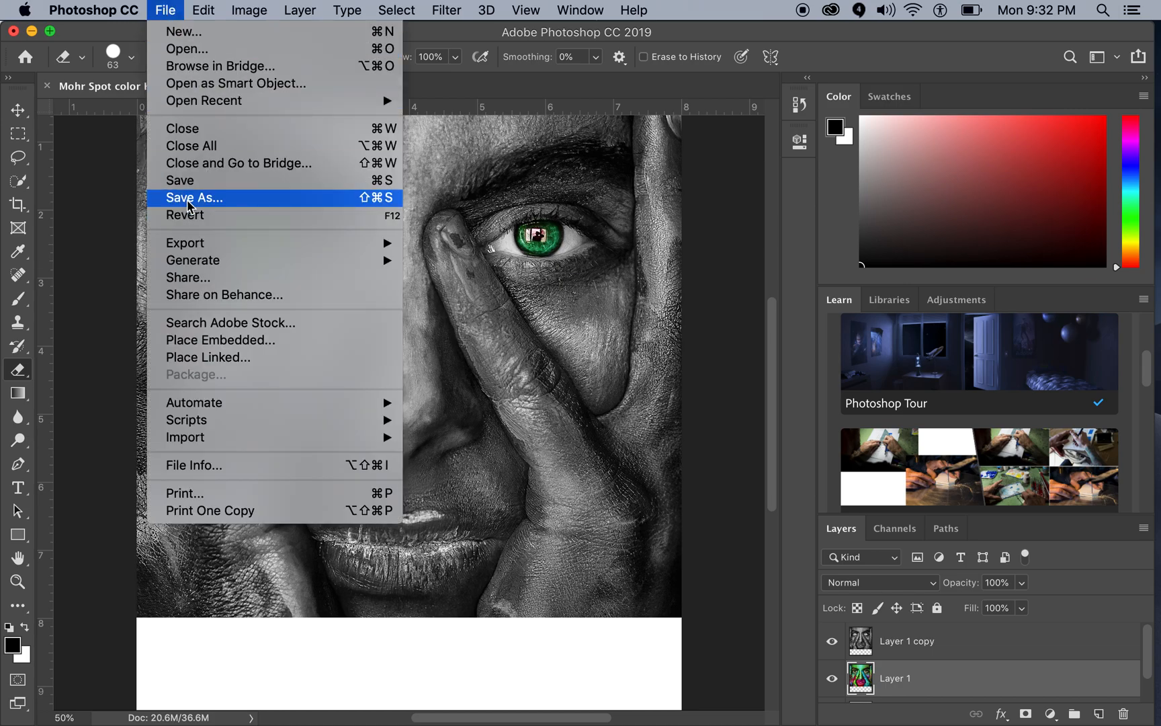
pyautogui.click(186, 199)
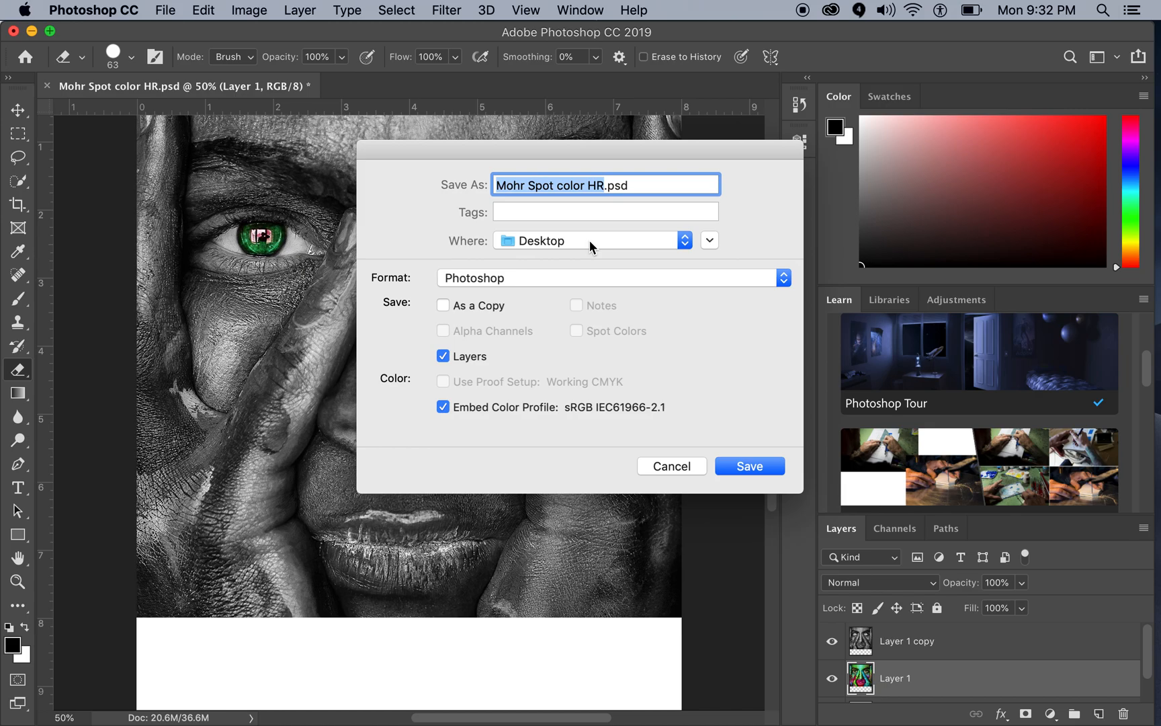
pyautogui.click(742, 467)
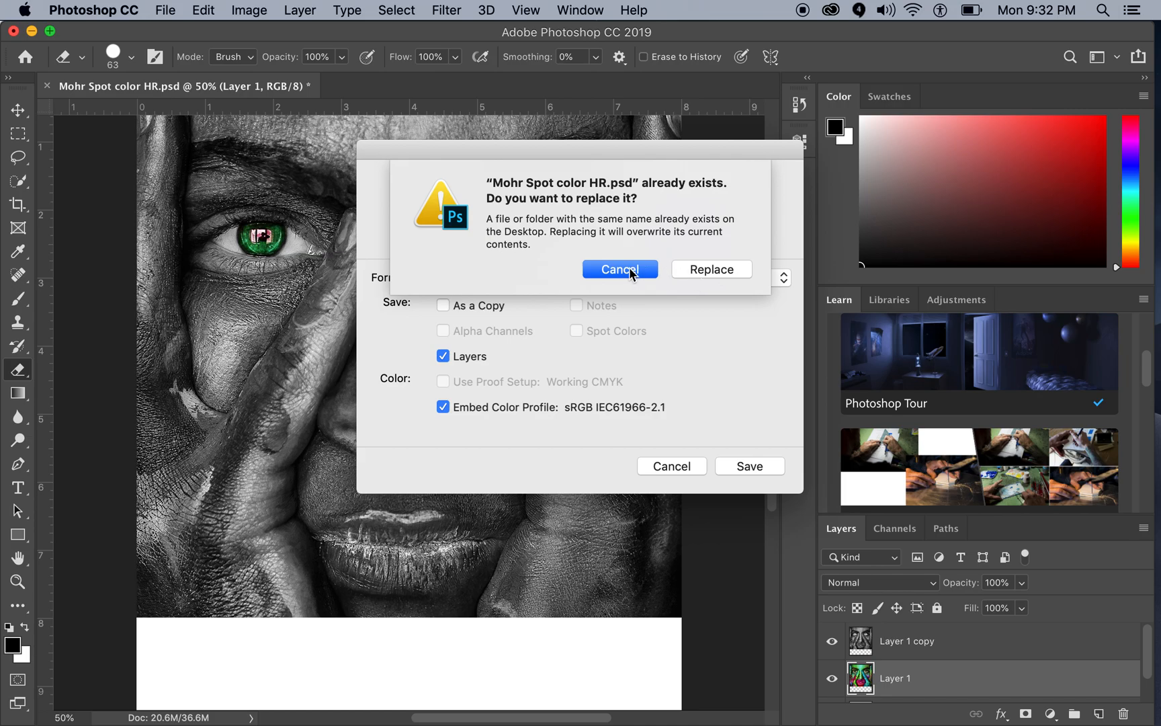
pyautogui.click(709, 272)
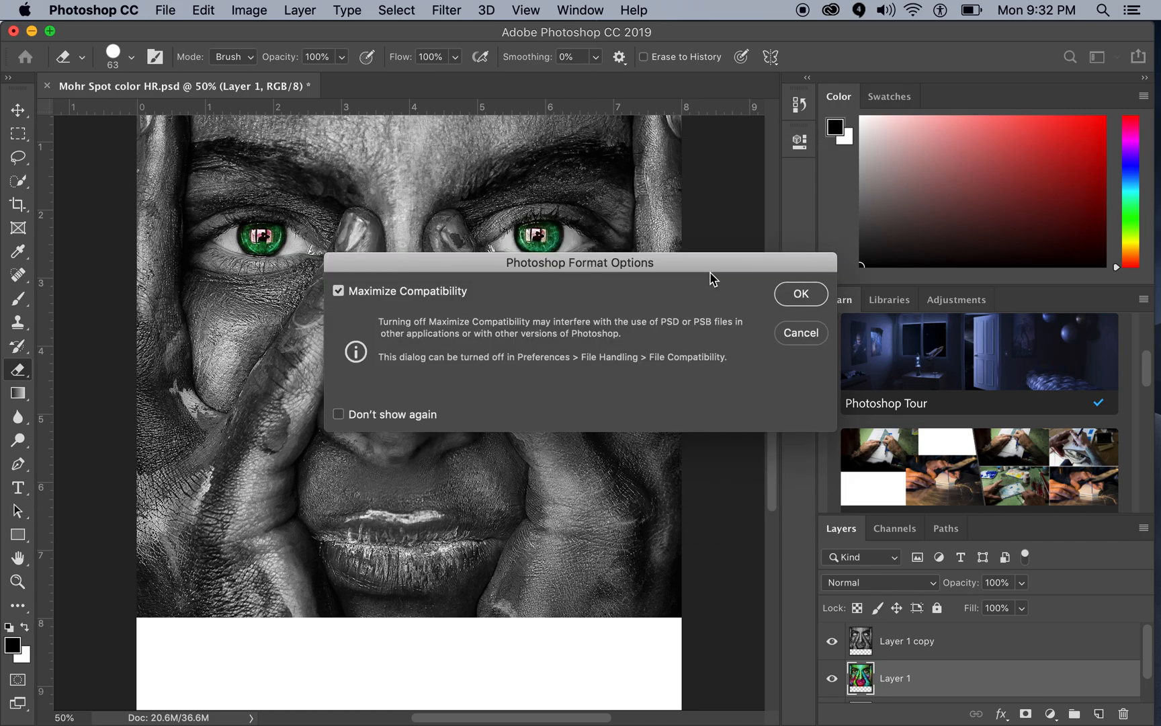
pyautogui.click(799, 294)
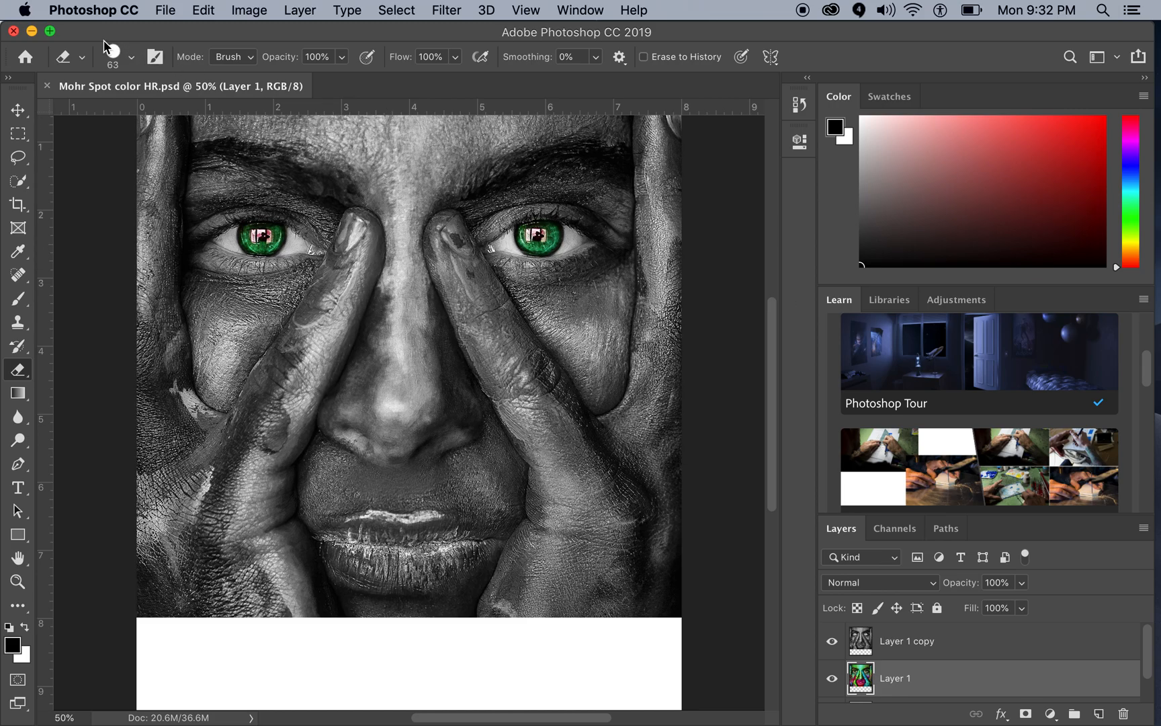
# Step: Minimize Photoshop, switch to Google Drive in Chrome, and upload the spot color PSD from the Desktop to the Photoshop folder
pyautogui.click(32, 34)
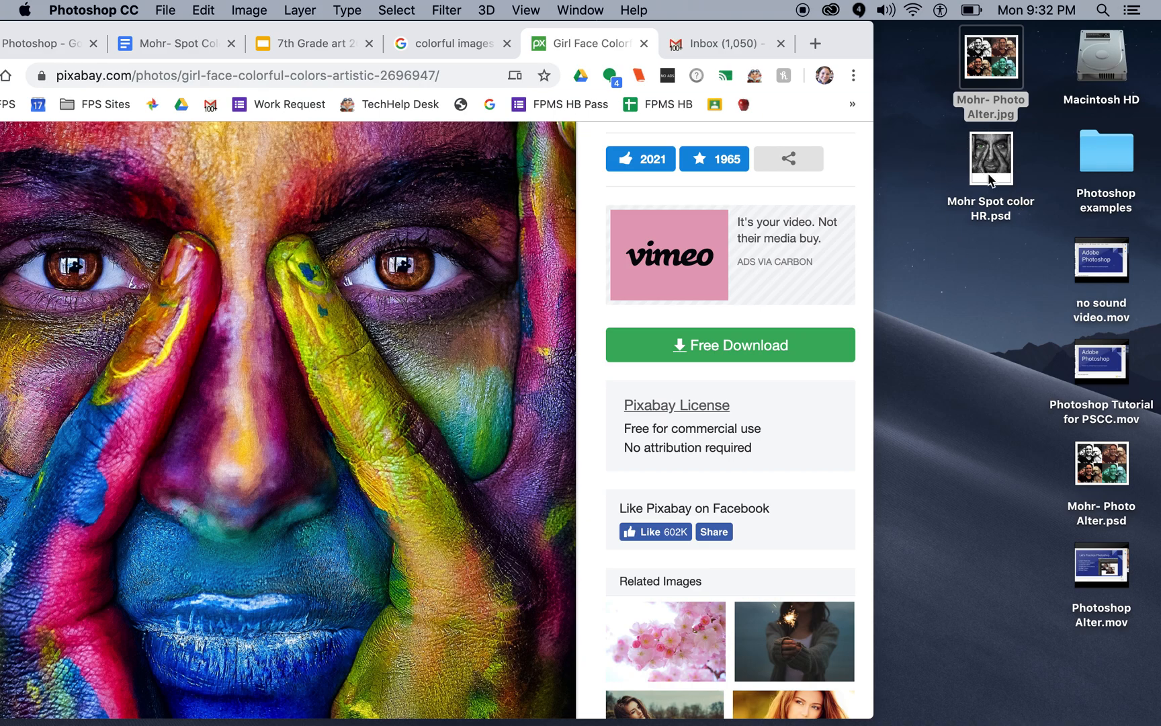
pyautogui.moveTo(847, 43); pyautogui.dragTo(885, 44)
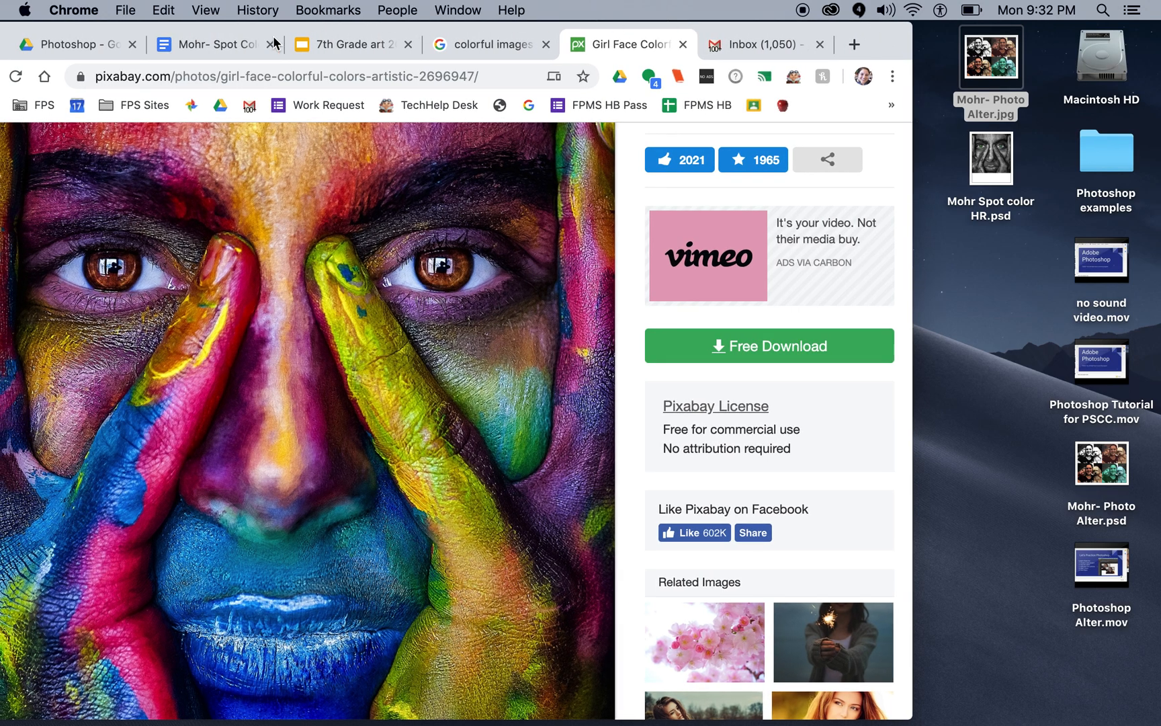
pyautogui.click(85, 47)
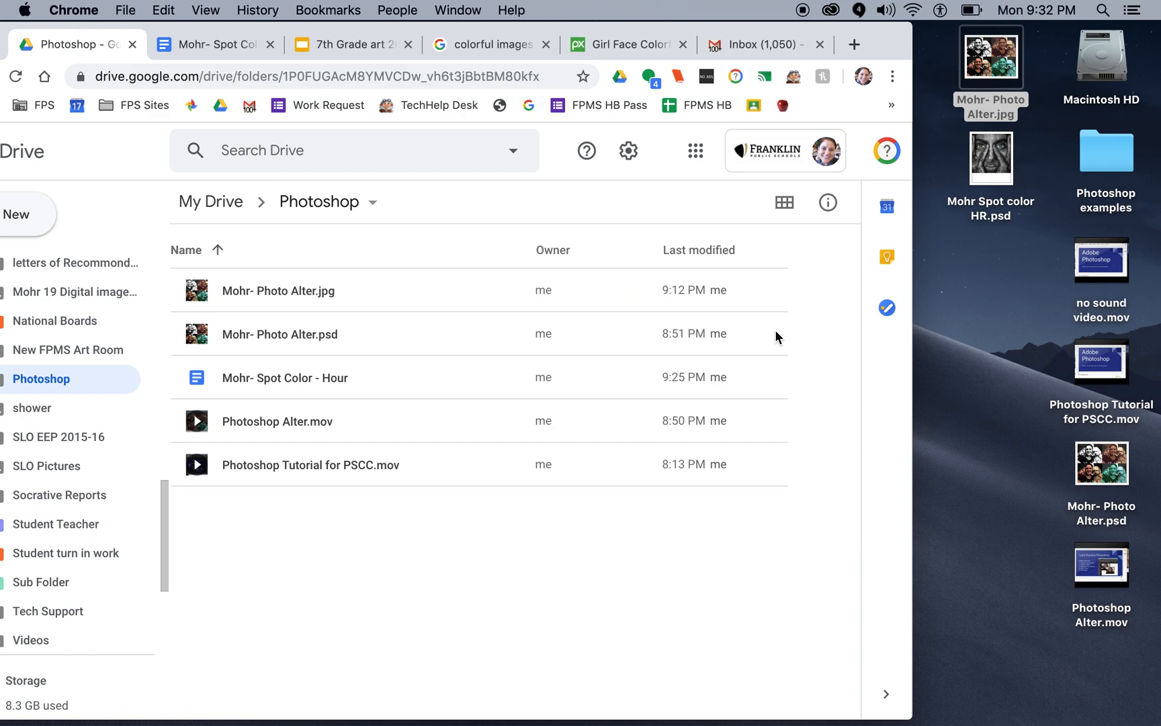
pyautogui.click(995, 168)
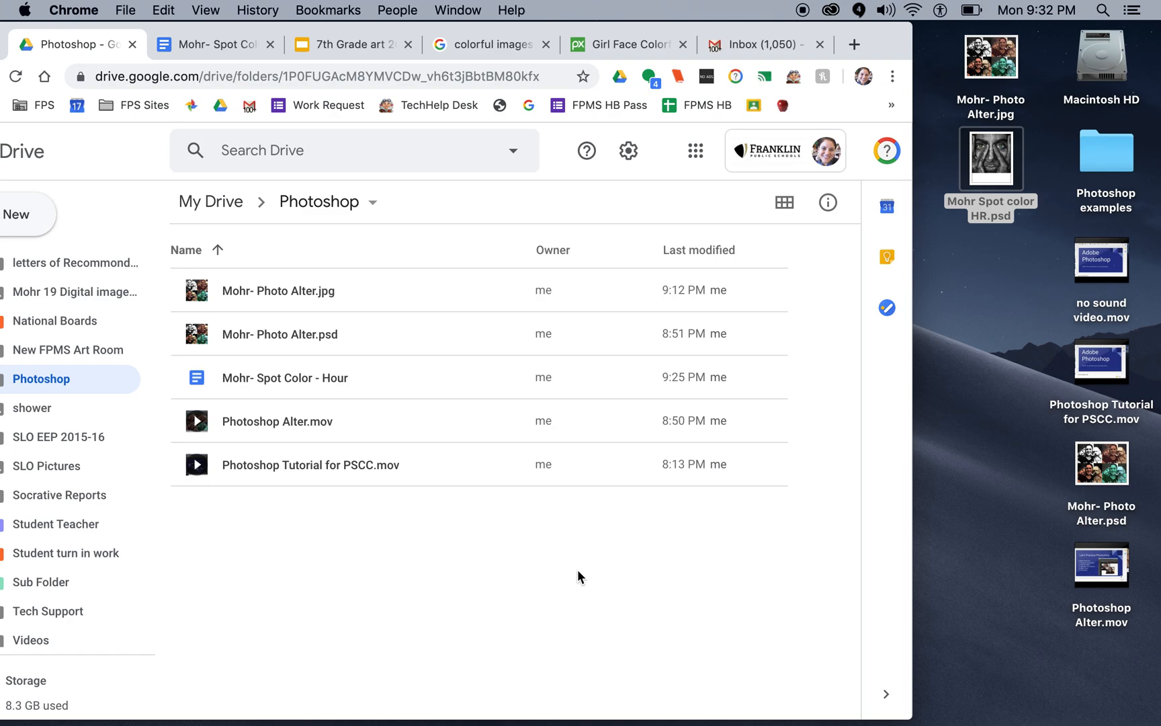
pyautogui.click(1003, 159)
pyautogui.moveTo(1003, 159); pyautogui.dragTo(634, 483)
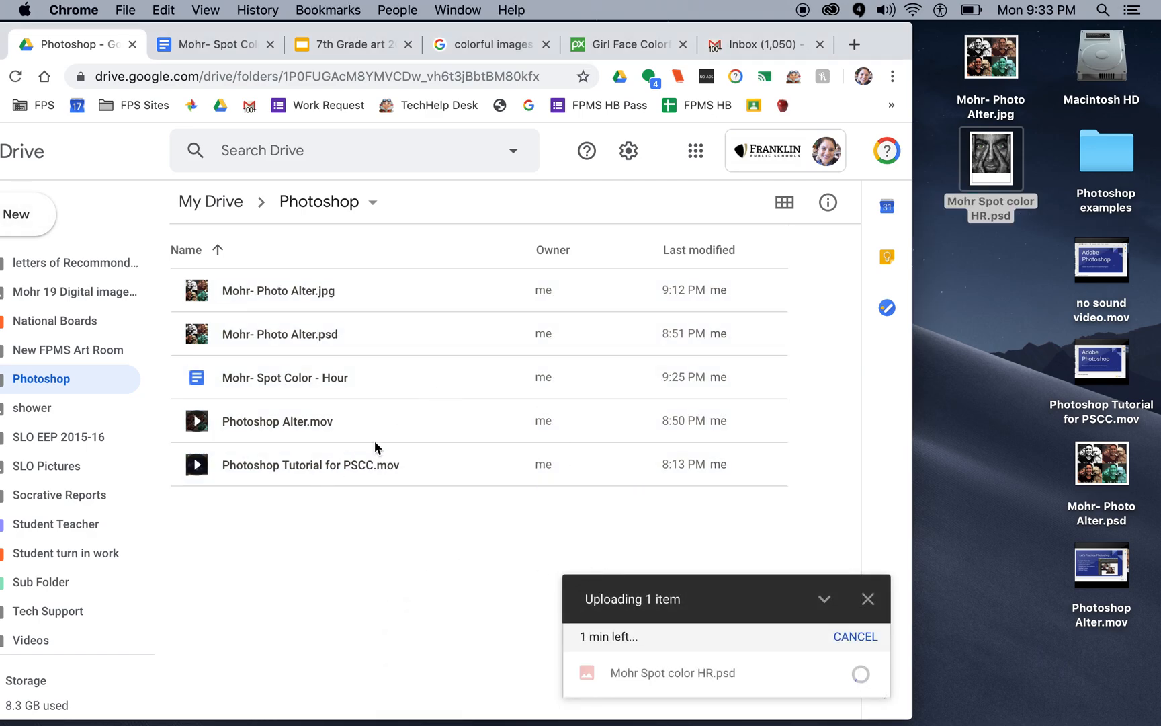